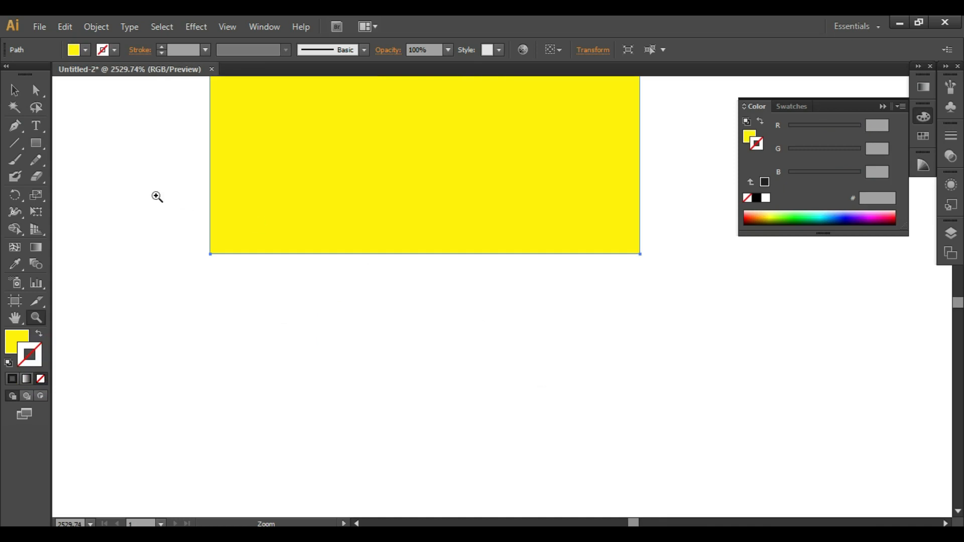
- Add an anchor point at the middle of the yellow strip's bottom edge and move it 20 pt down
key(p)
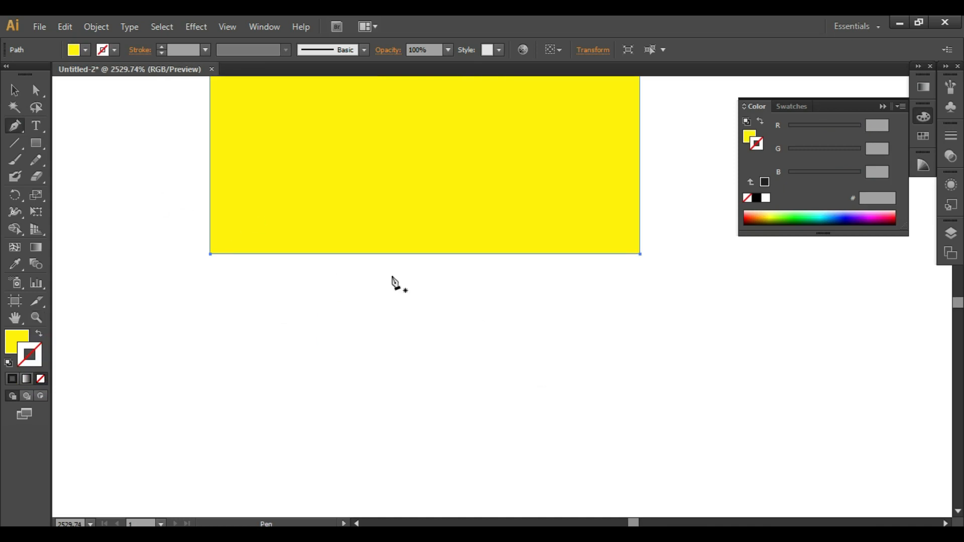
click(425, 254)
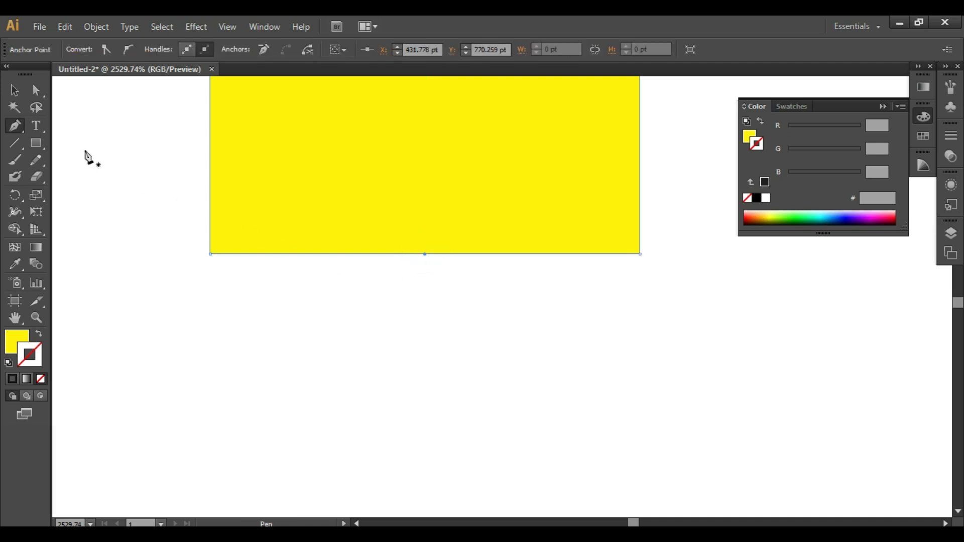
click(37, 96)
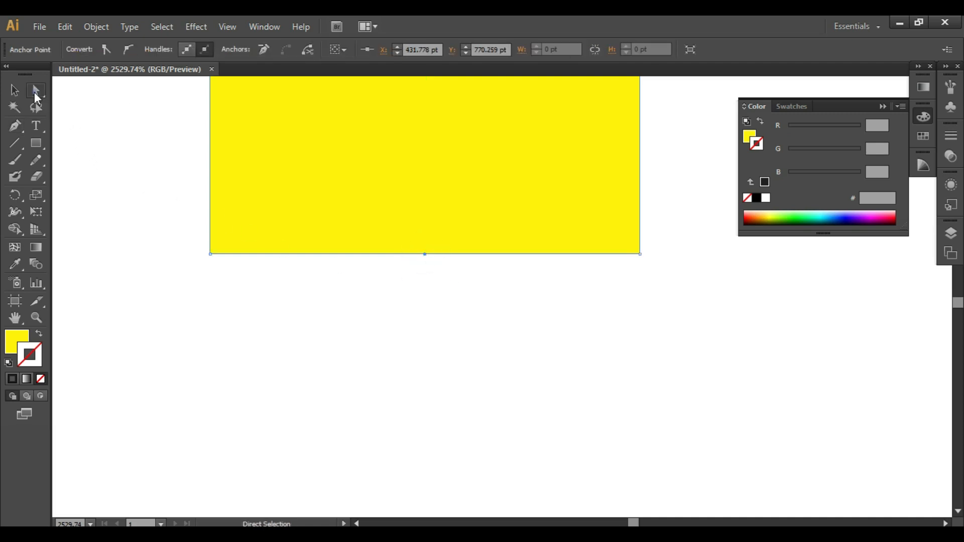
click(425, 254)
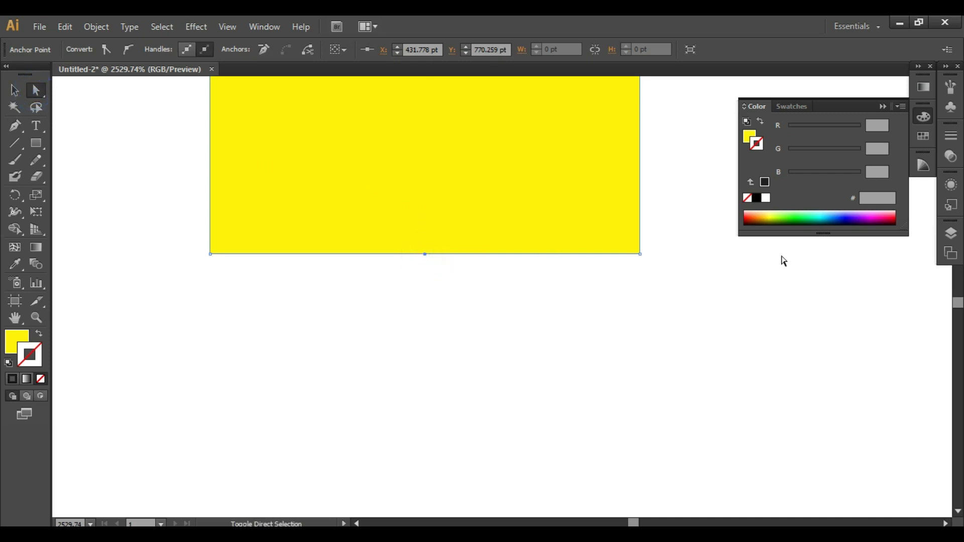
key(shift+Down)
key(shift+Down)
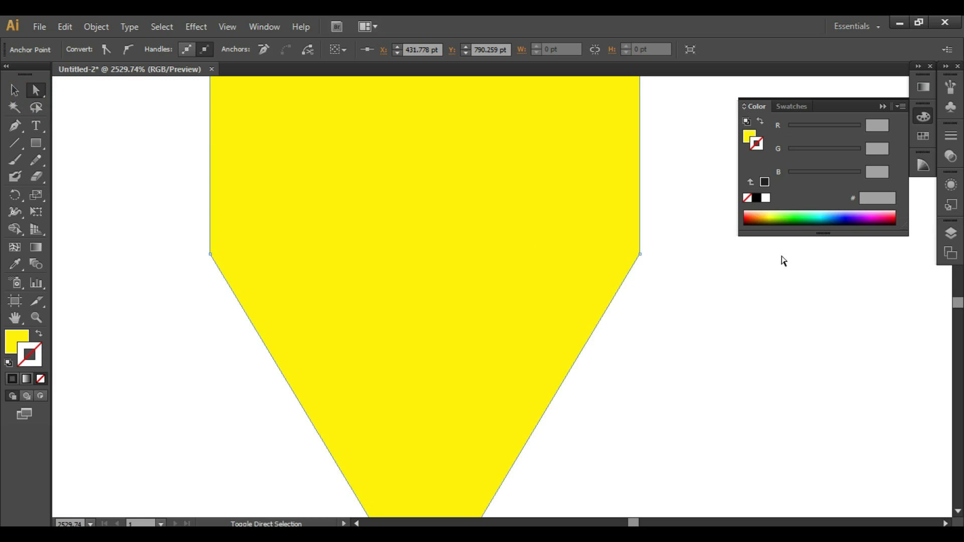
- Convert the strip's pointed bottom anchor to a smooth point
scroll(628, 308, down, 1)
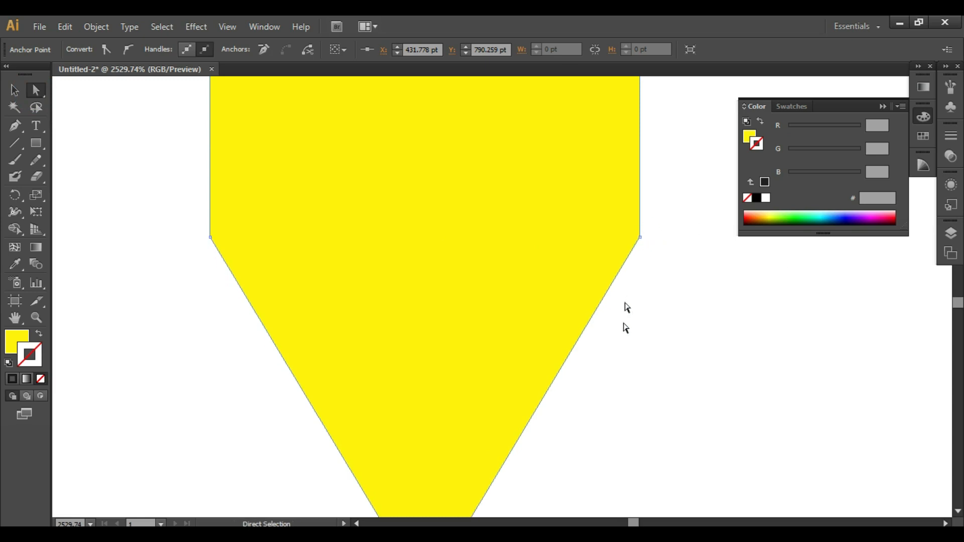
scroll(624, 324, down, 8)
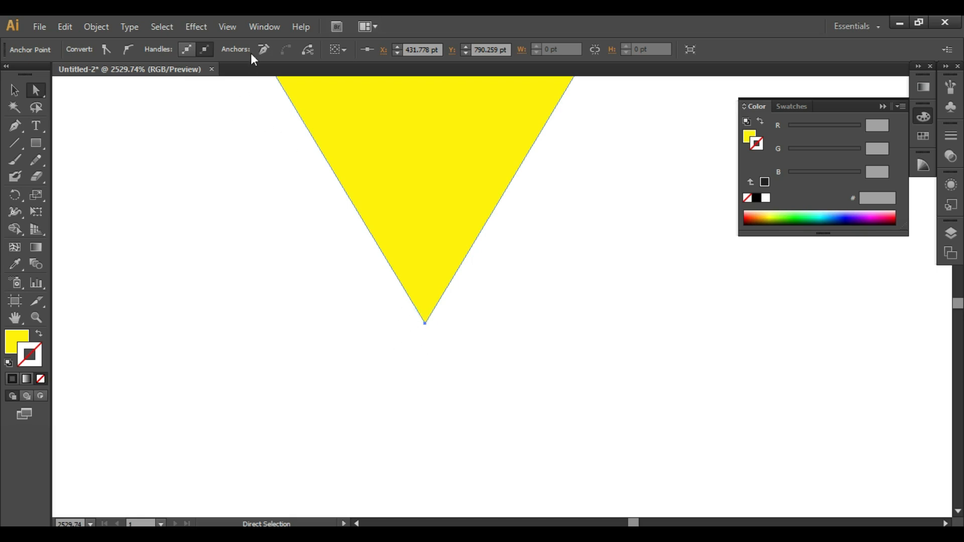
click(127, 50)
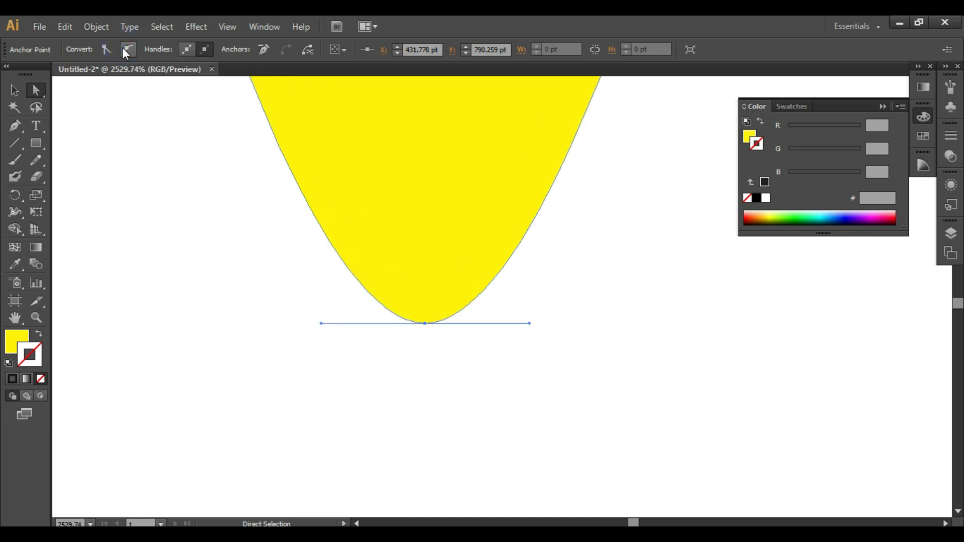
- Duplicate the round-tipped yellow strip and place the copy flush against its right side
key(ctrl+minus)
key(ctrl+minus)
key(ctrl+minus)
key(ctrl+minus)
key(ctrl+minus)
key(ctrl+minus)
key(ctrl+minus)
key(ctrl+minus)
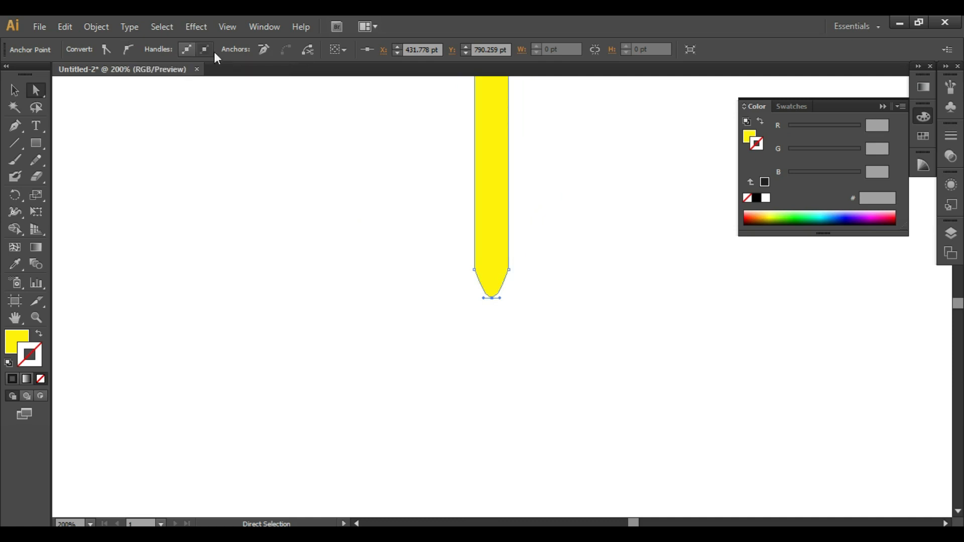
click(20, 89)
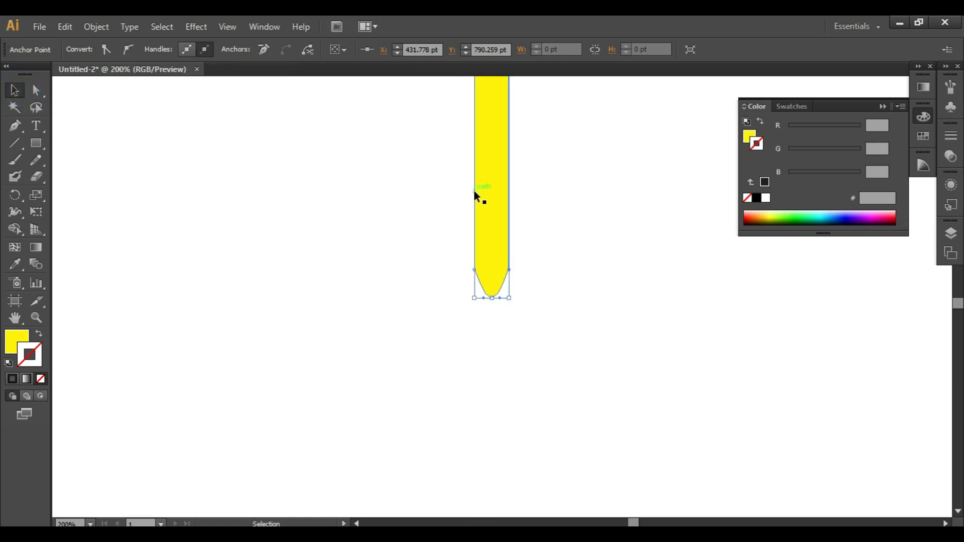
key(ctrl+alt)
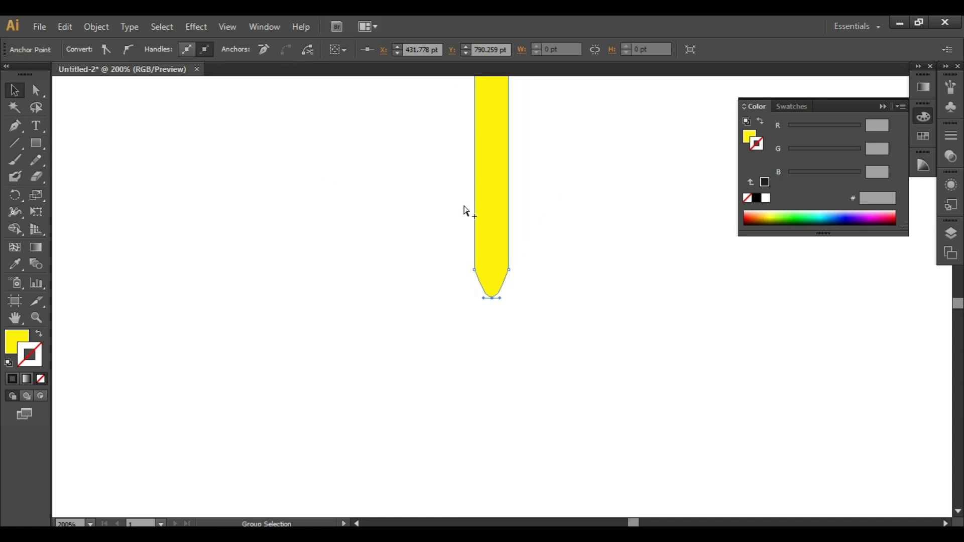
drag(490, 210, 524, 203)
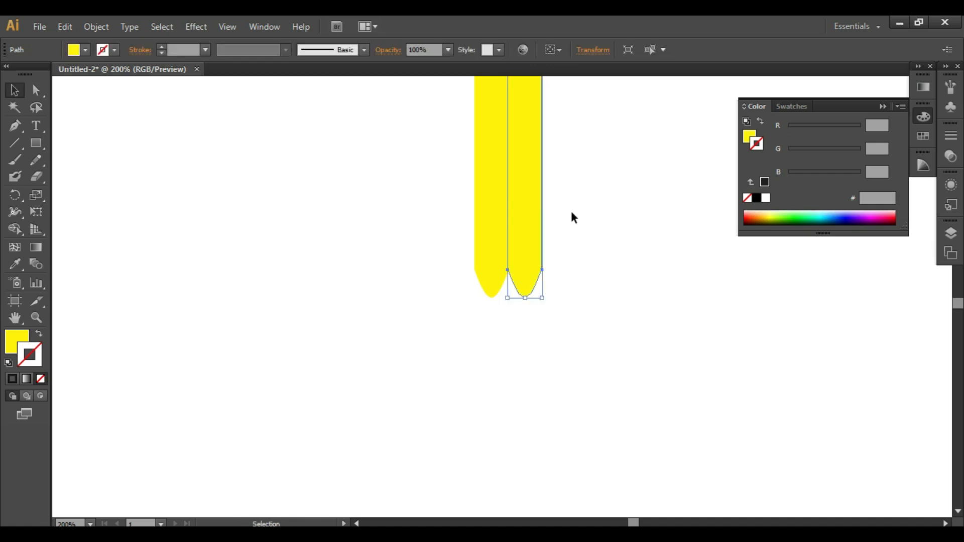
- Place another copy of the strip flush against the second one, making three adjacent pencil strips, and deselect it
key(z)
drag(451, 161, 606, 324)
key(ctrl+equal)
key(v)
drag(439, 297, 543, 304)
click(134, 149)
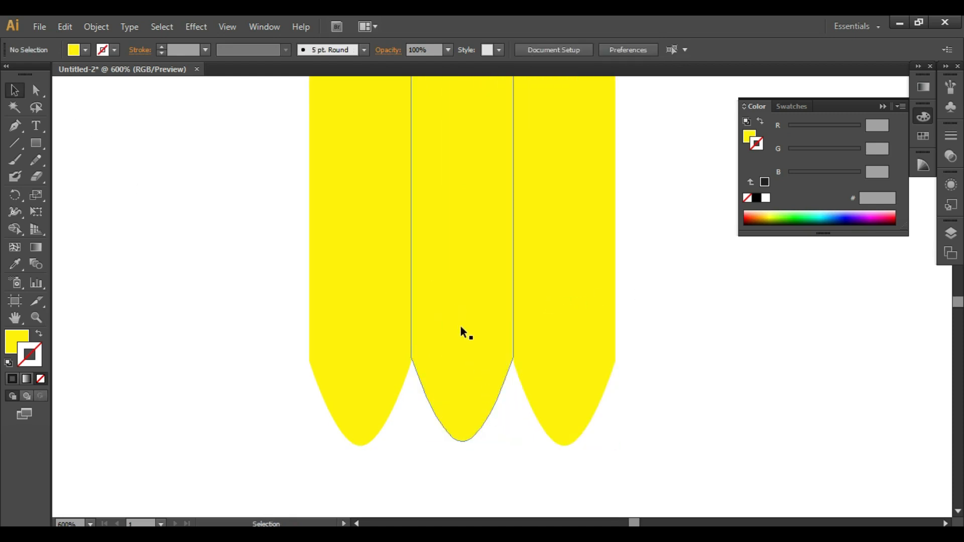
- Draw a rectangle about 72 pt wide and 94 pt high, spanning all three strips downward from where their tips begin
key(ctrl)
key(ctrl+minus)
key(ctrl+minus)
key(ctrl+minus)
key(ctrl+minus)
key(ctrl+minus)
key(ctrl+minus)
key(ctrl+minus)
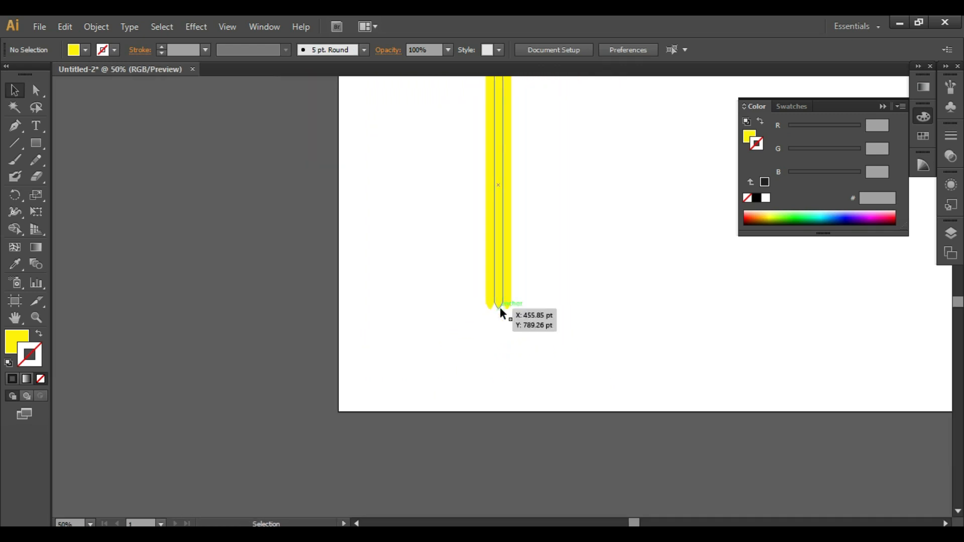
scroll(613, 295, up, 5)
scroll(617, 291, down, 4)
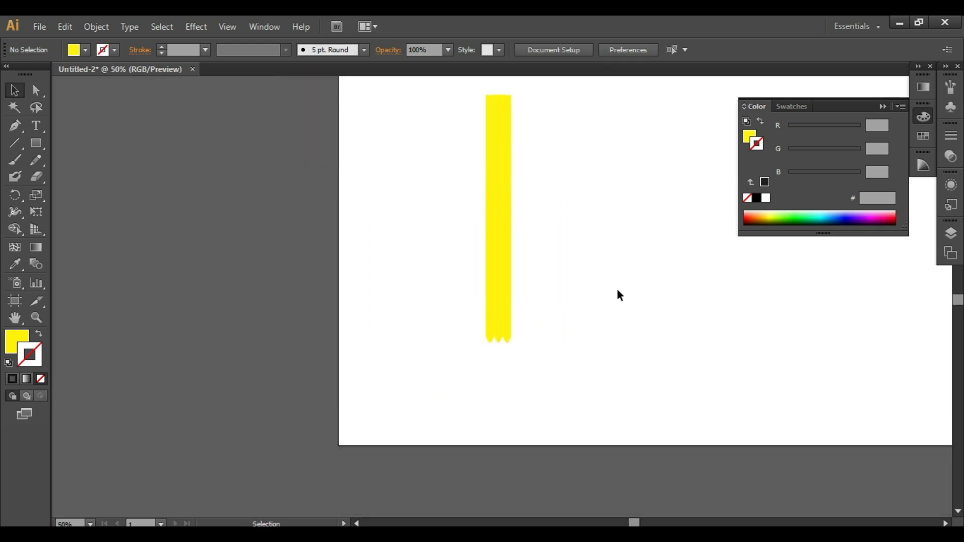
key(z)
drag(473, 312, 554, 387)
click(36, 143)
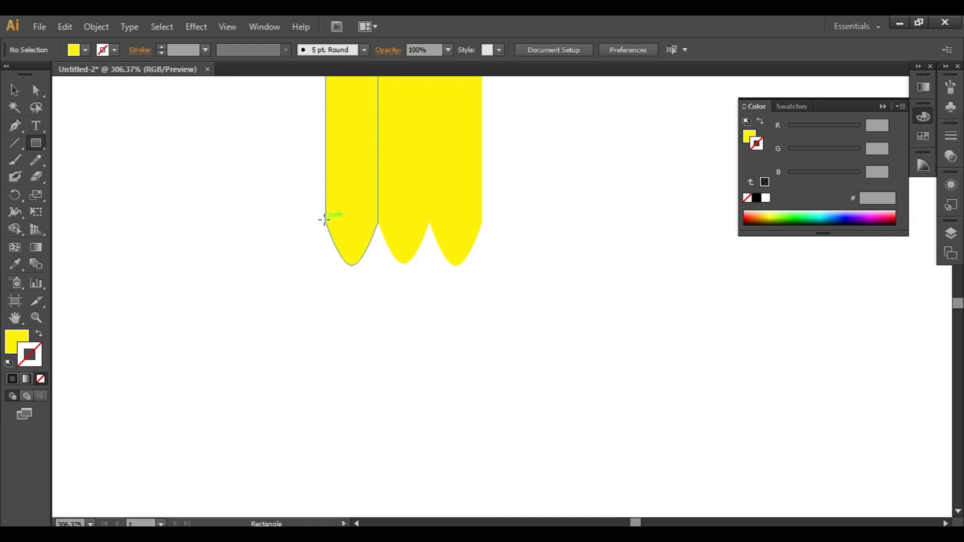
drag(325, 219, 482, 423)
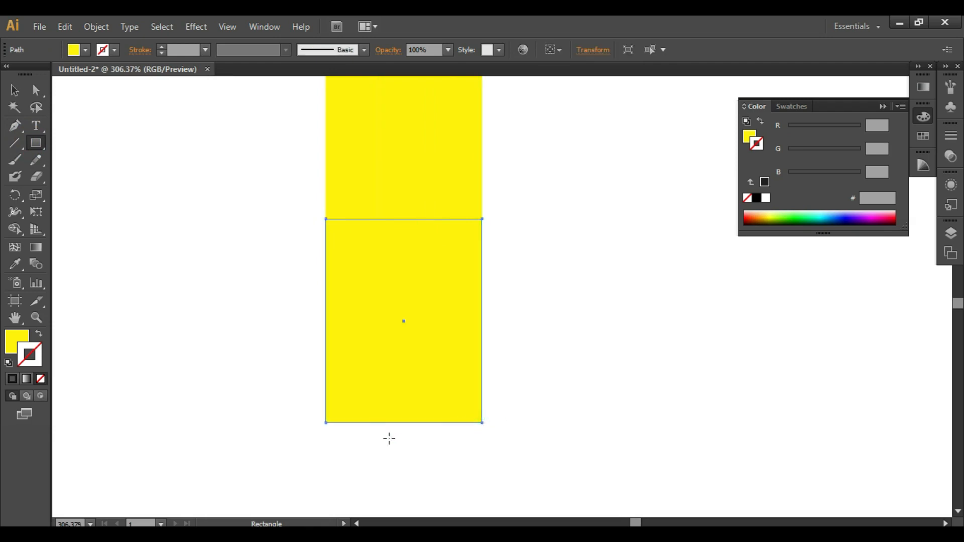
- Add an anchor point at the middle of the new rectangle's bottom edge and move it 50 pt down
key(p)
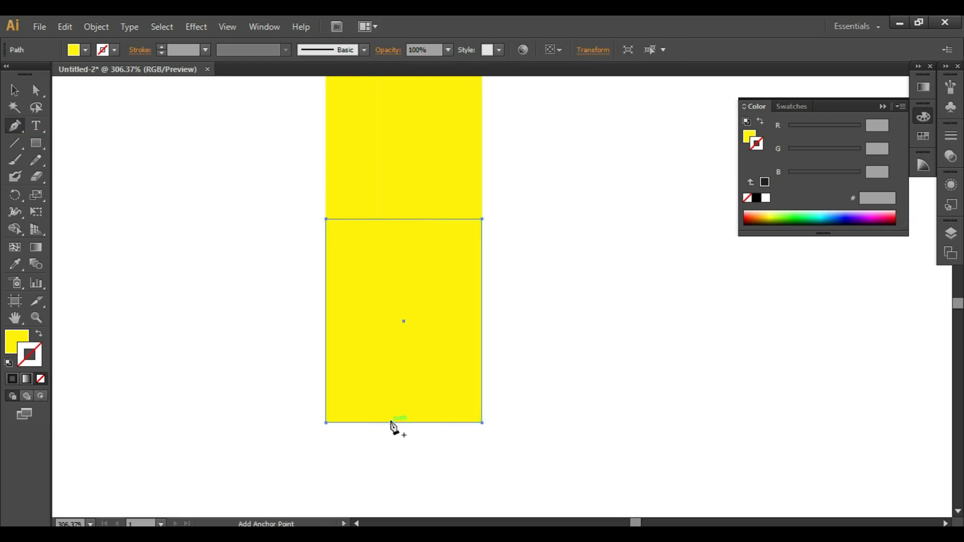
click(404, 423)
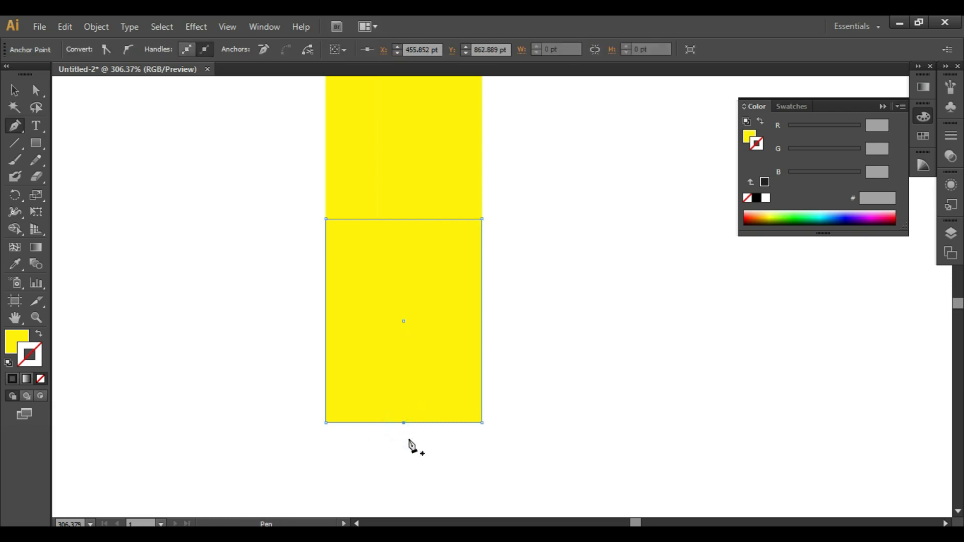
key(a)
drag(404, 424, 405, 424)
key(shift+Down)
key(shift+Down)
key(shift+Down)
key(shift+Down)
key(shift+Down)
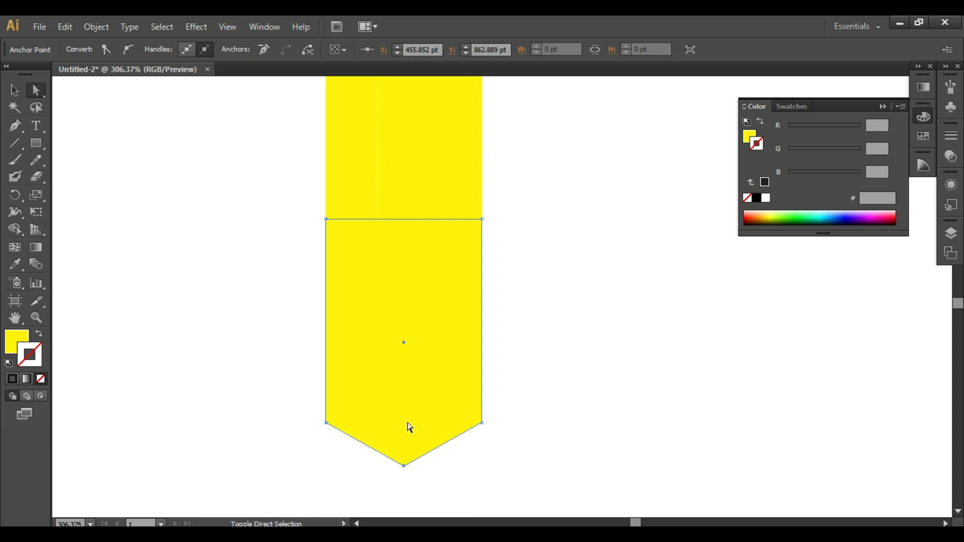
- Delete the shape's two lower side anchor points, leaving a downward-pointing triangle for the pencil tip
scroll(459, 343, down, 1)
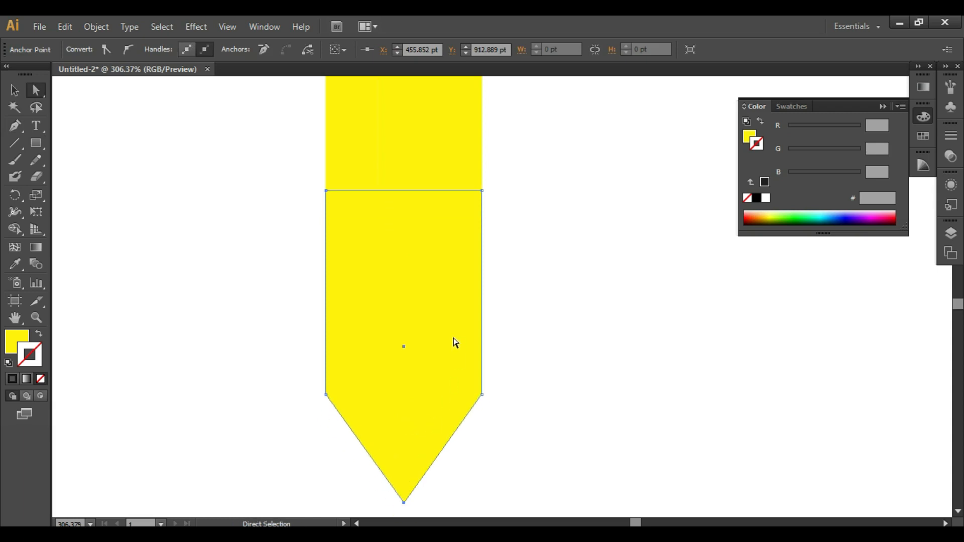
key(p)
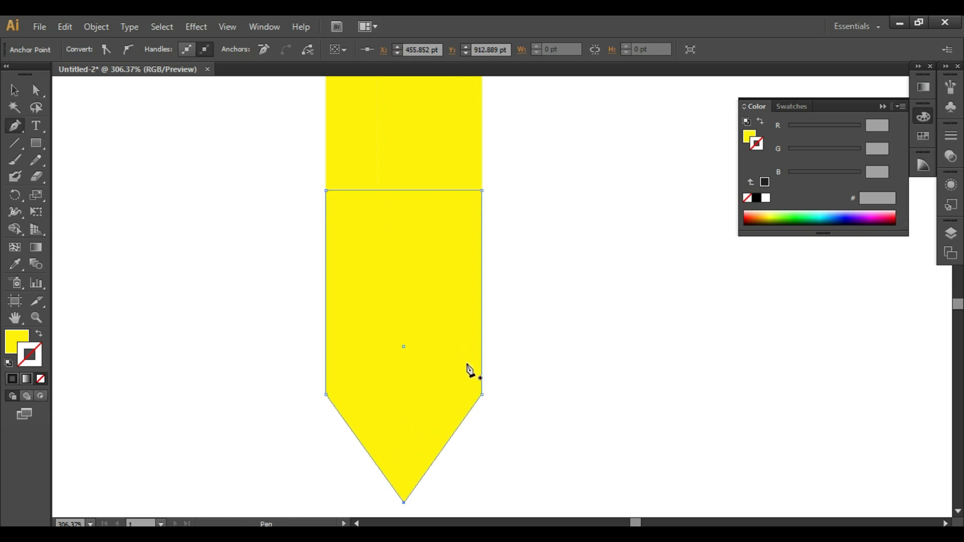
click(482, 395)
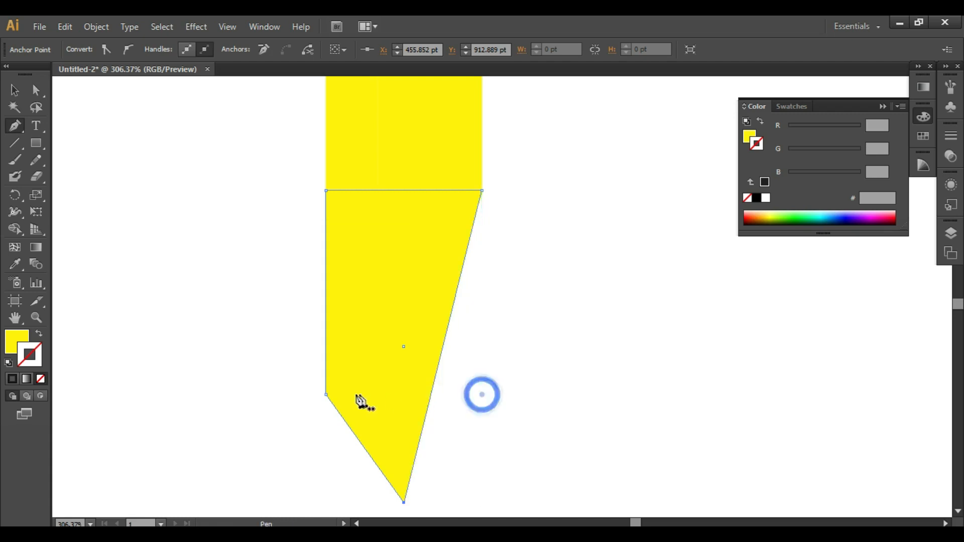
click(327, 395)
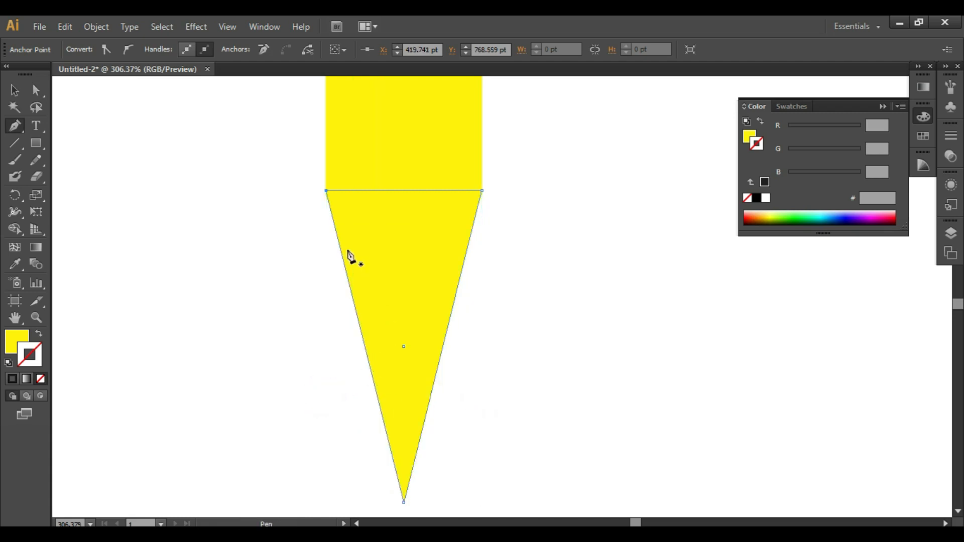
- Fill the triangular pencil tip with bright green 00FF42
click(14, 90)
click(208, 139)
click(366, 230)
click(801, 219)
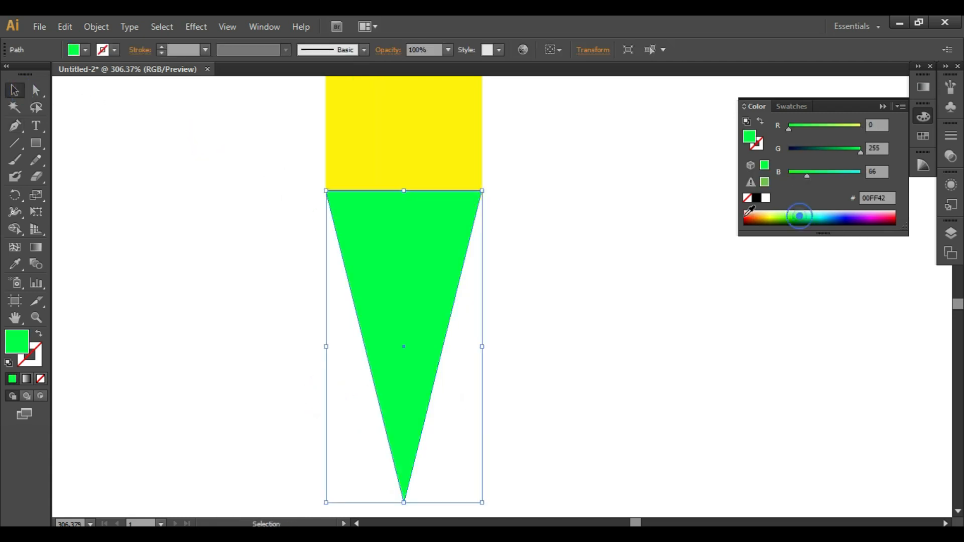
- Send the green triangle to the back, behind the yellow strips, and deselect it
click(590, 219)
click(419, 226)
right_click(441, 224)
mouse_move(502, 425)
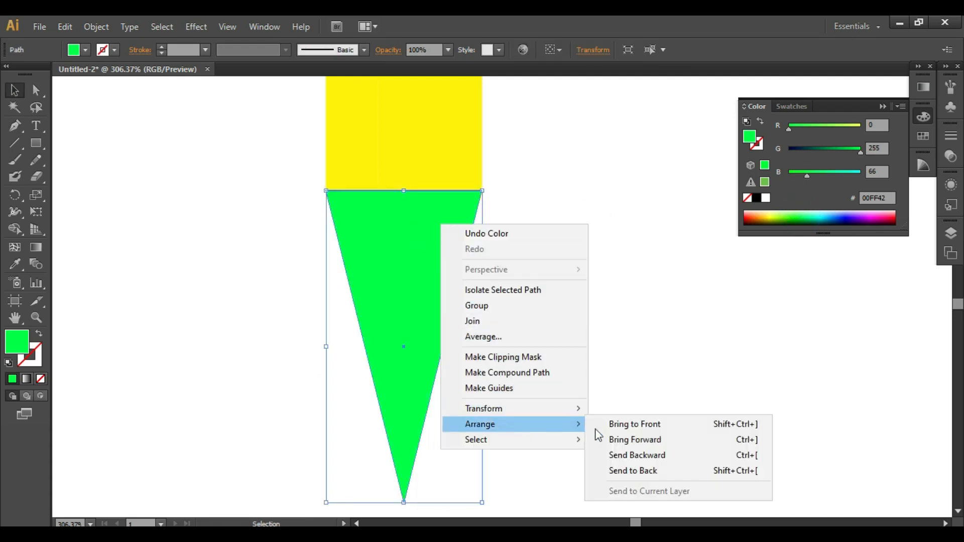
click(625, 471)
click(593, 351)
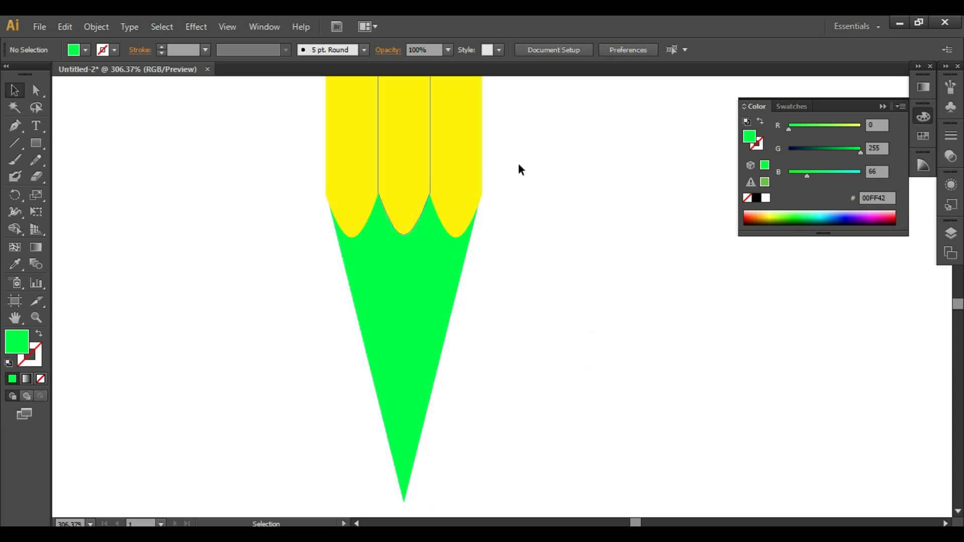
- Apply a linear gradient fill to the leftmost yellow strip of the pencil
key(ctrl+minus)
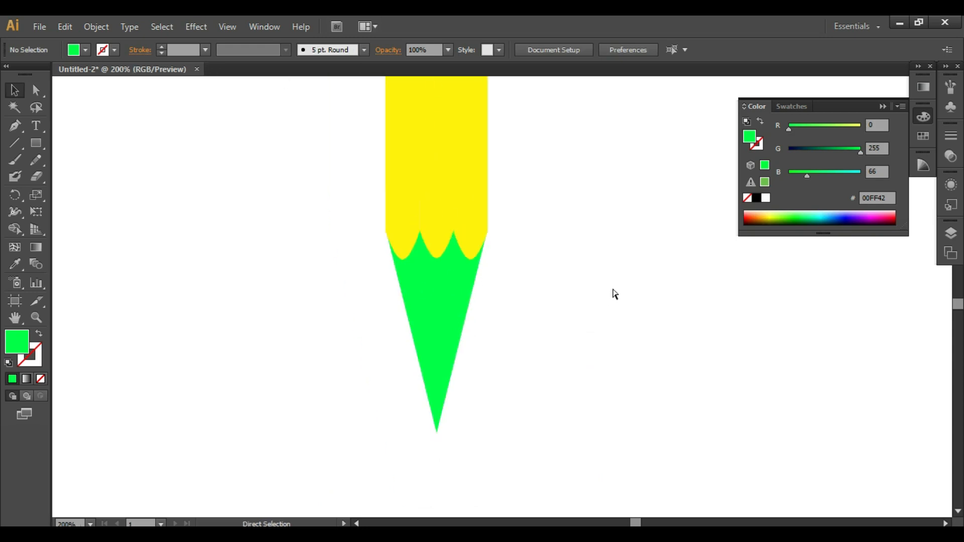
key(ctrl+minus)
key(space)
mouse_move(566, 225)
mouse_down()
mouse_move(423, 346)
mouse_move(478, 442)
mouse_move(486, 291)
mouse_up()
click(360, 268)
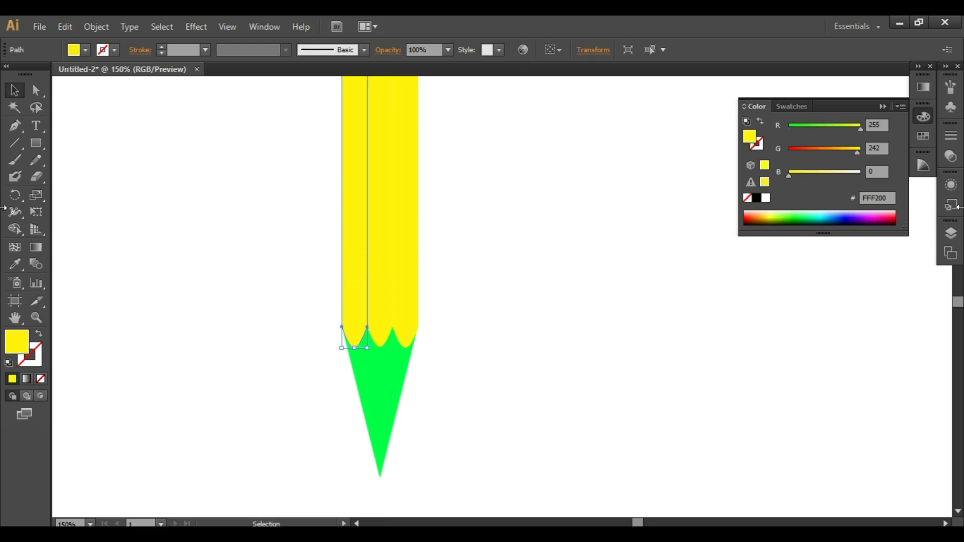
drag(826, 80, 817, 257)
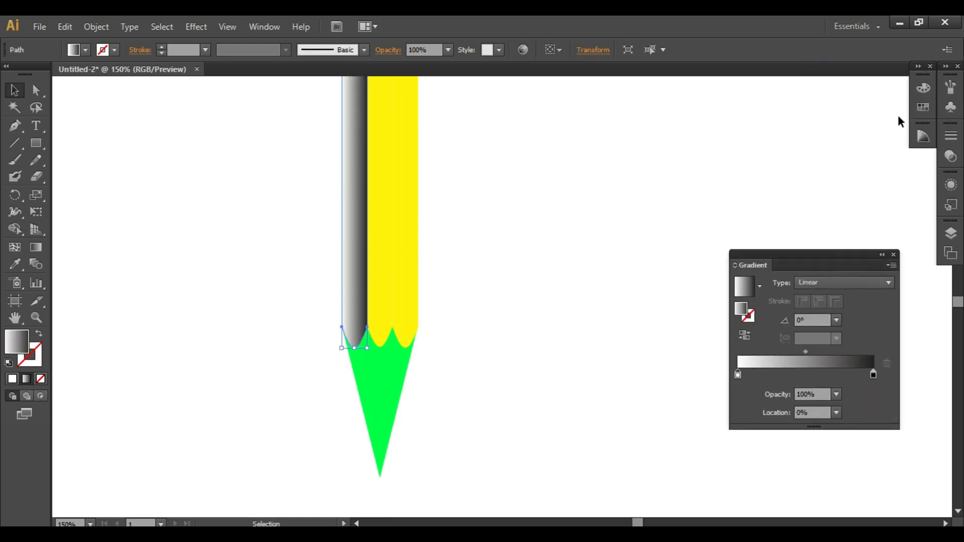
- Set both end stops of the strip's gradient to the yellow swatch
click(919, 103)
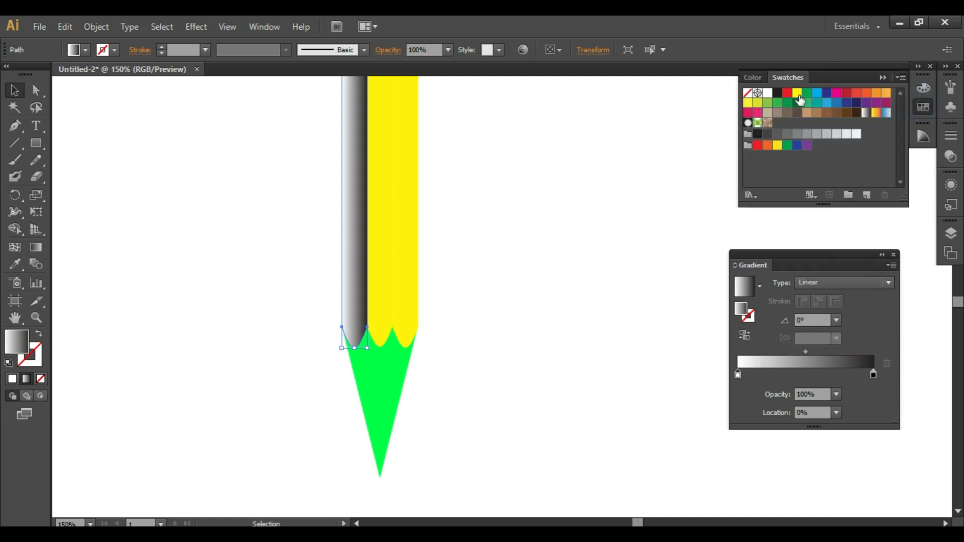
drag(797, 93, 738, 376)
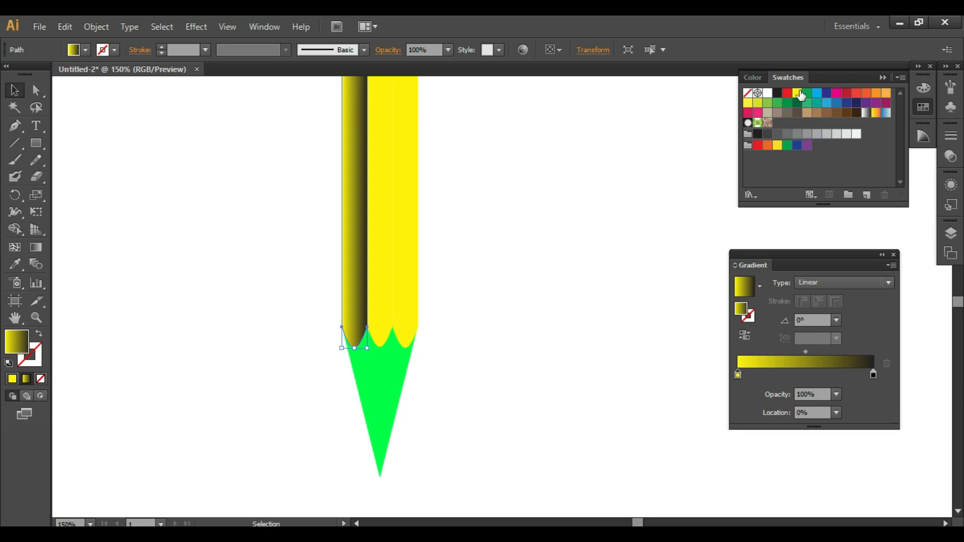
drag(797, 93, 872, 375)
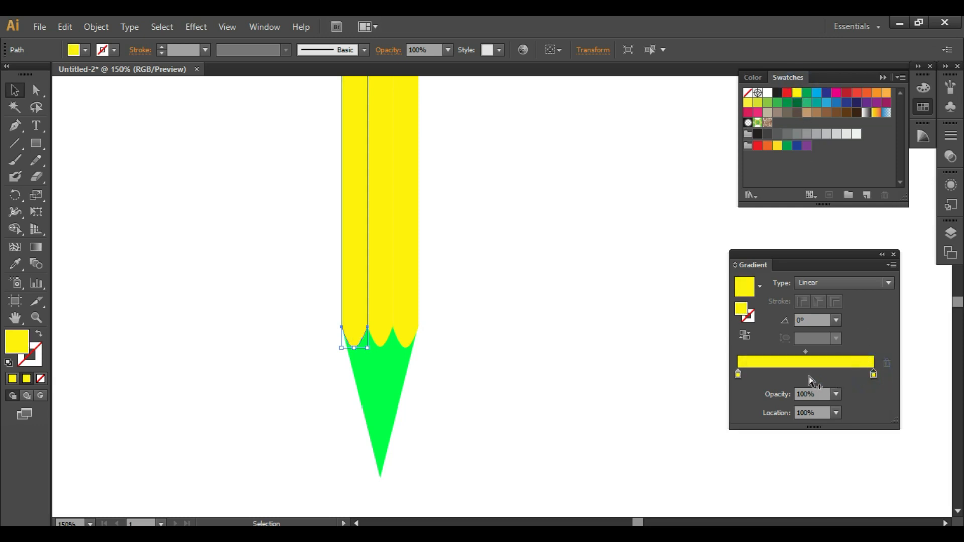
- Switch the colour sliders to HSB and lower the brightness of the gradient's right end stop to about 78%
click(923, 135)
click(925, 88)
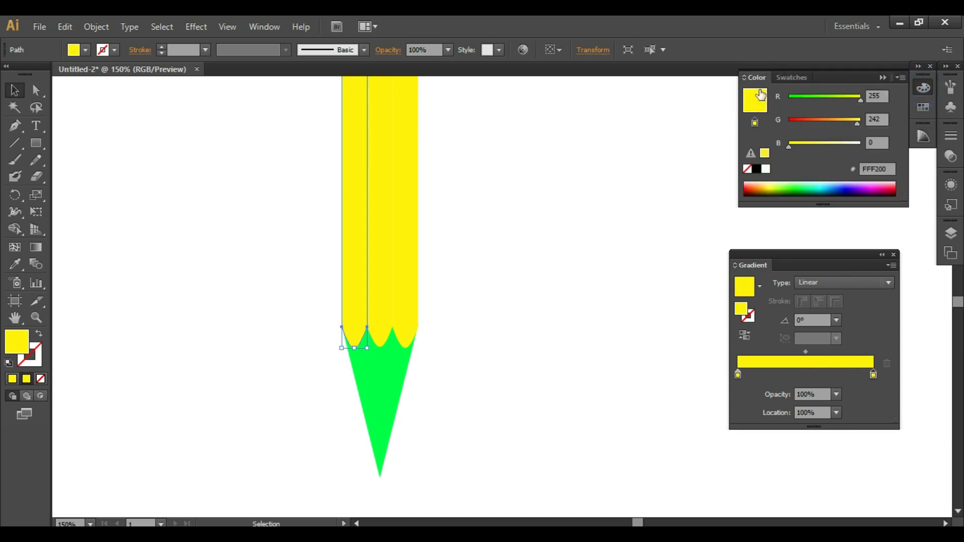
click(901, 78)
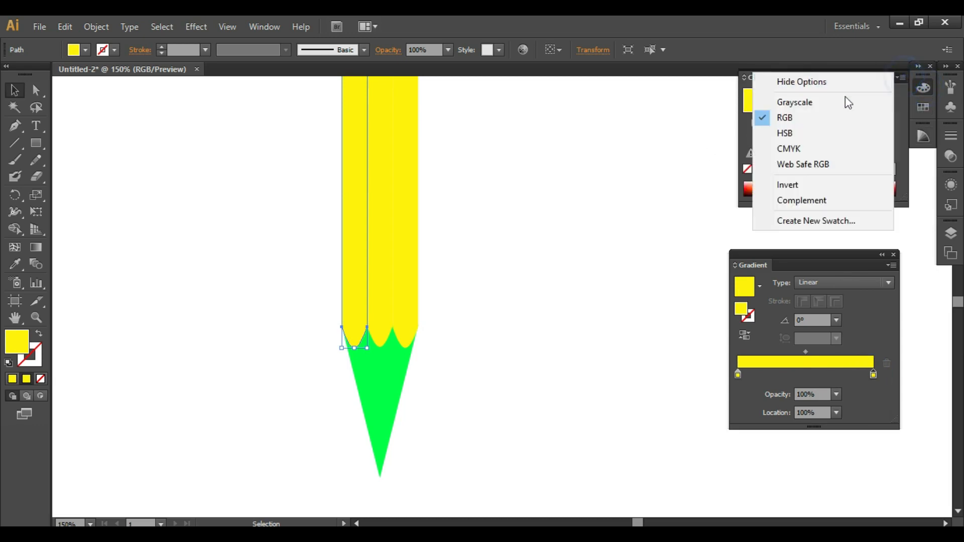
click(796, 133)
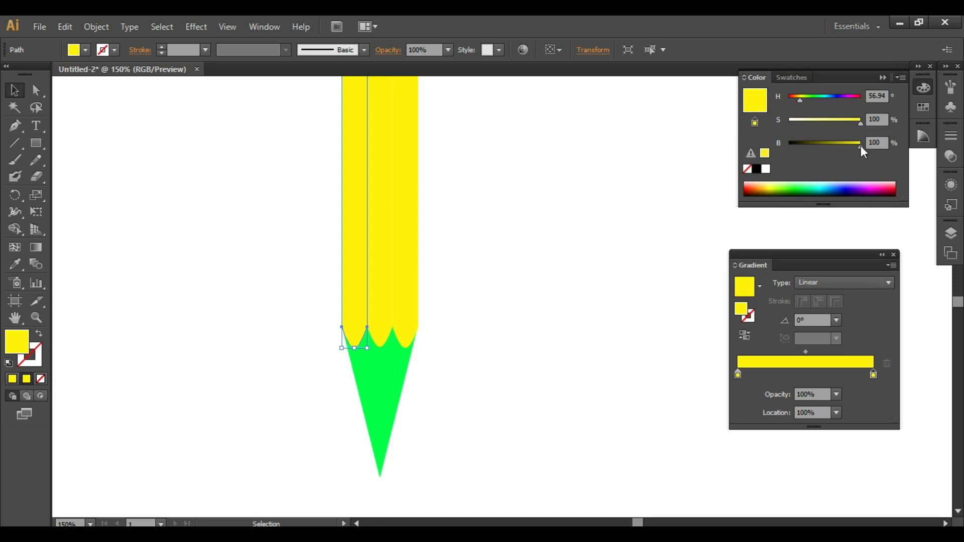
drag(861, 145, 846, 145)
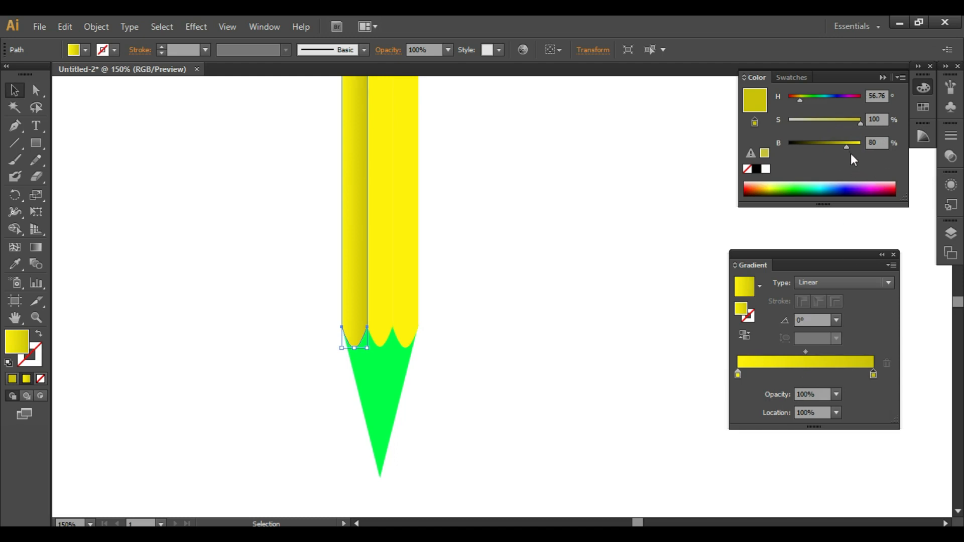
click(847, 149)
- Reverse the leftmost strip's gradient and lower the brightness of its dark left stop to about 70%
click(745, 339)
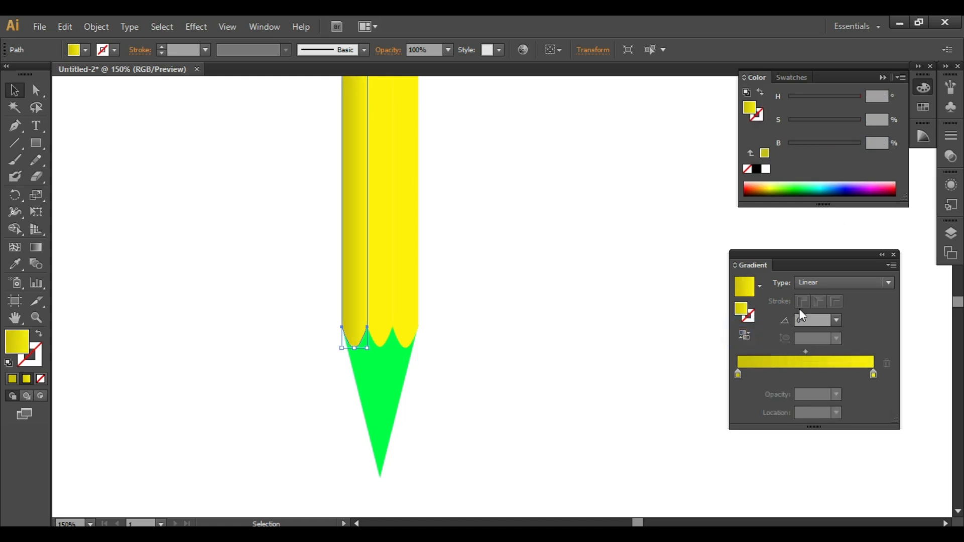
click(738, 375)
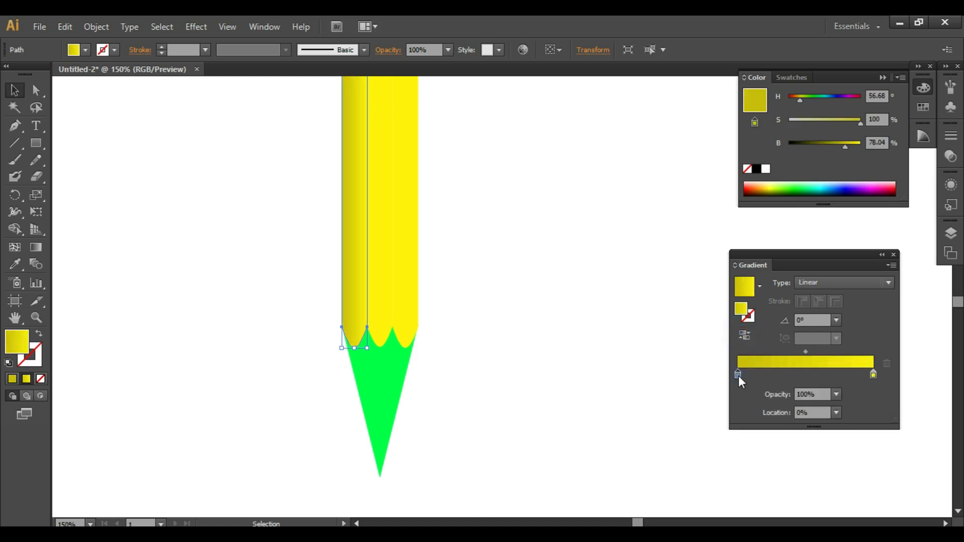
drag(845, 147, 839, 148)
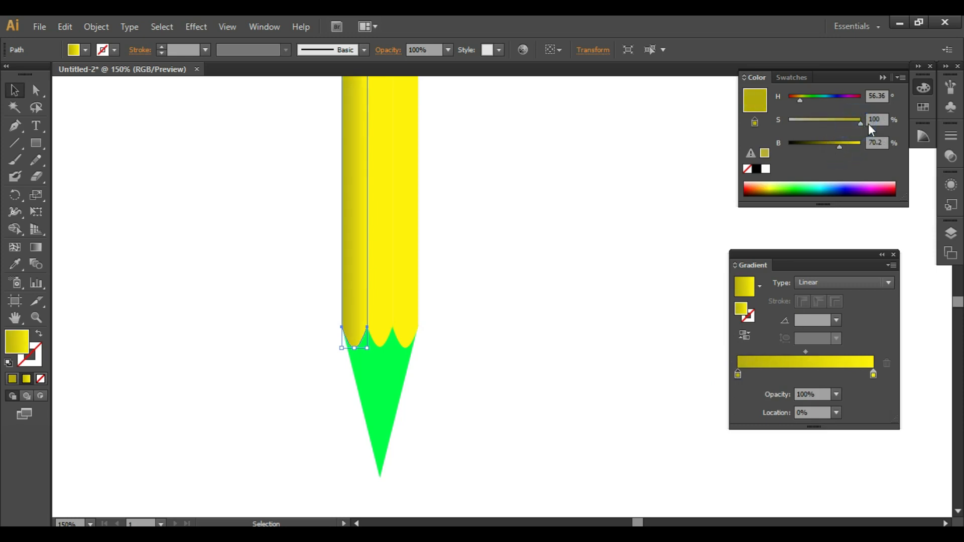
click(873, 375)
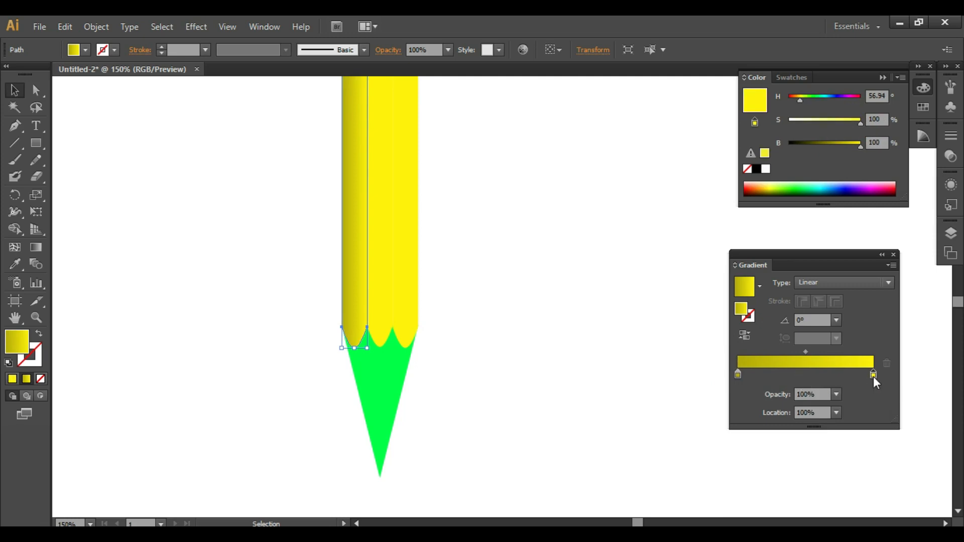
- Copy the leftmost strip's gradient onto the rightmost strip with the Eyedropper and reverse its direction
click(398, 222)
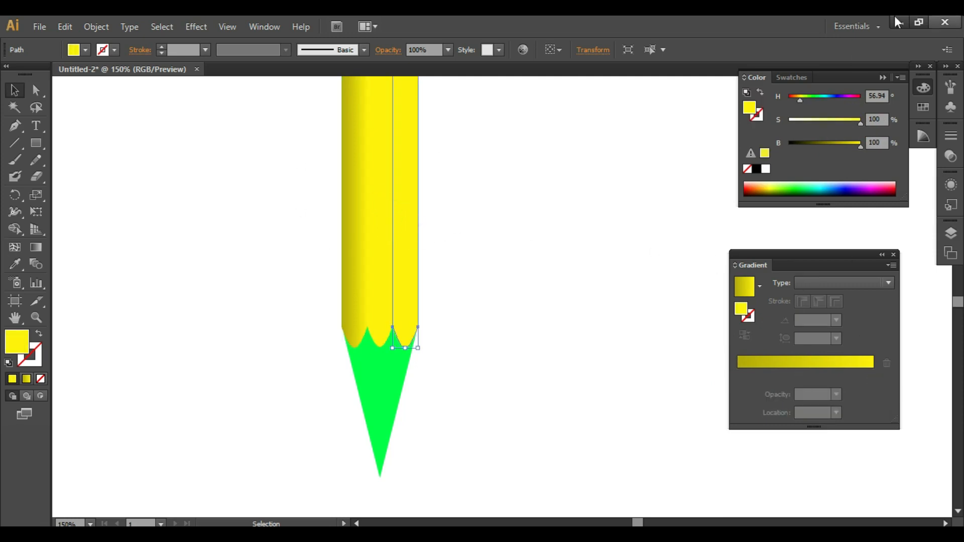
click(16, 263)
click(352, 218)
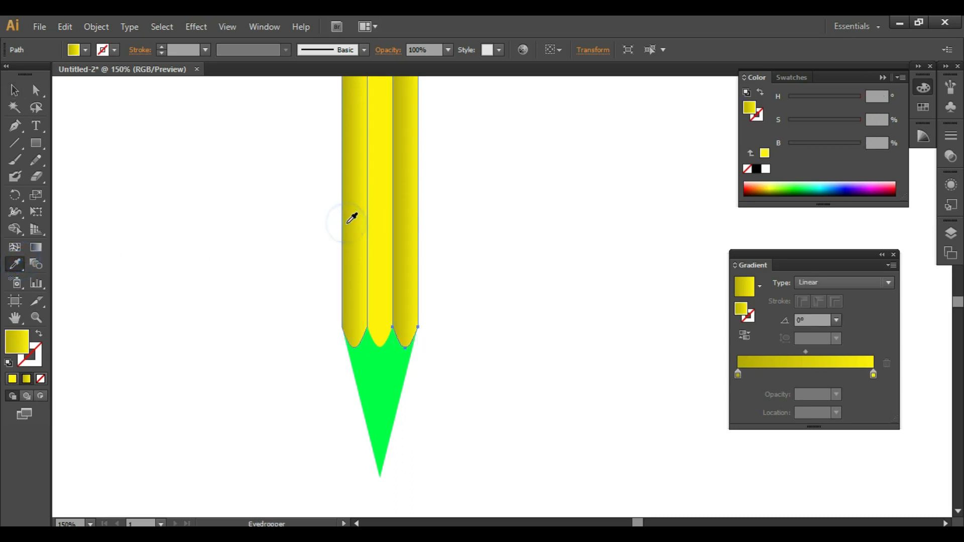
click(745, 334)
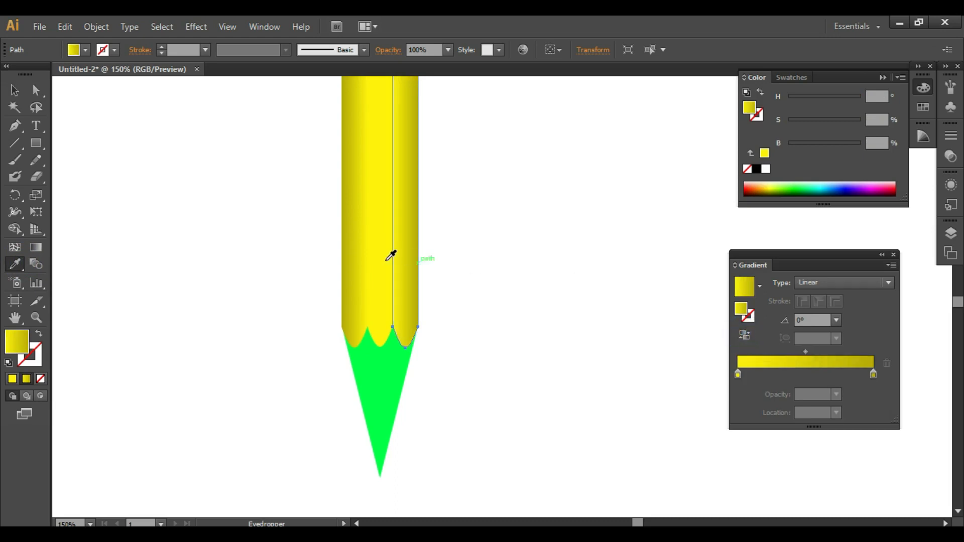
click(14, 90)
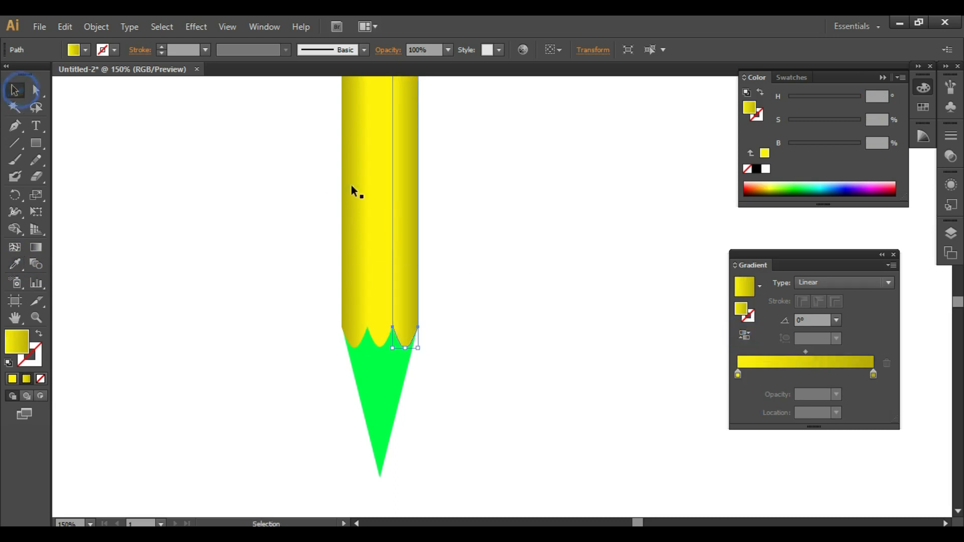
- Apply the linear gradient to the middle yellow strip and add one colour stop at about 51%
click(389, 190)
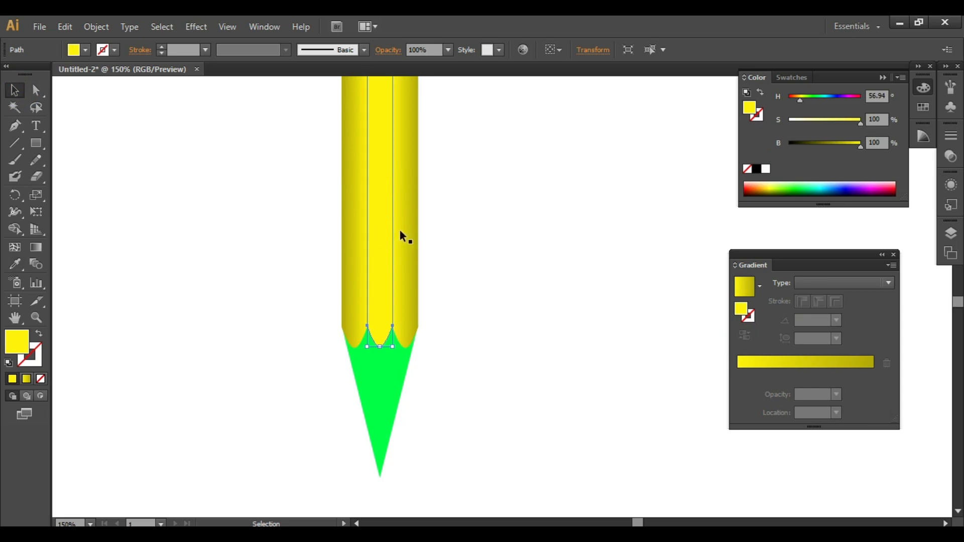
click(749, 375)
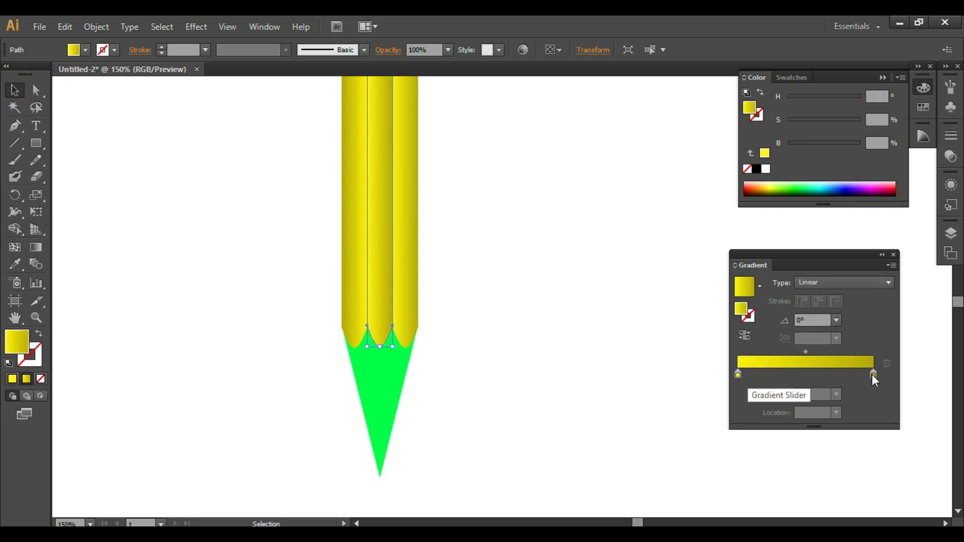
click(807, 374)
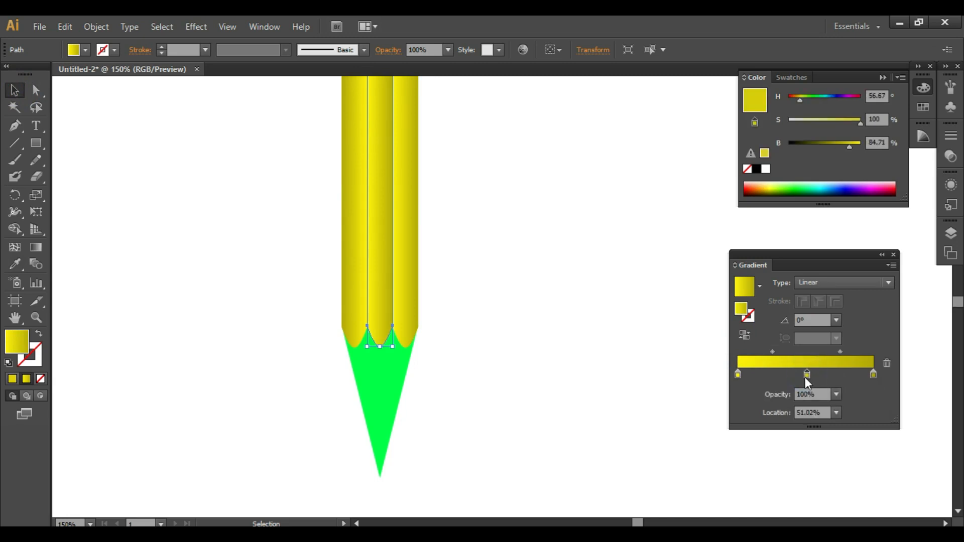
click(837, 375)
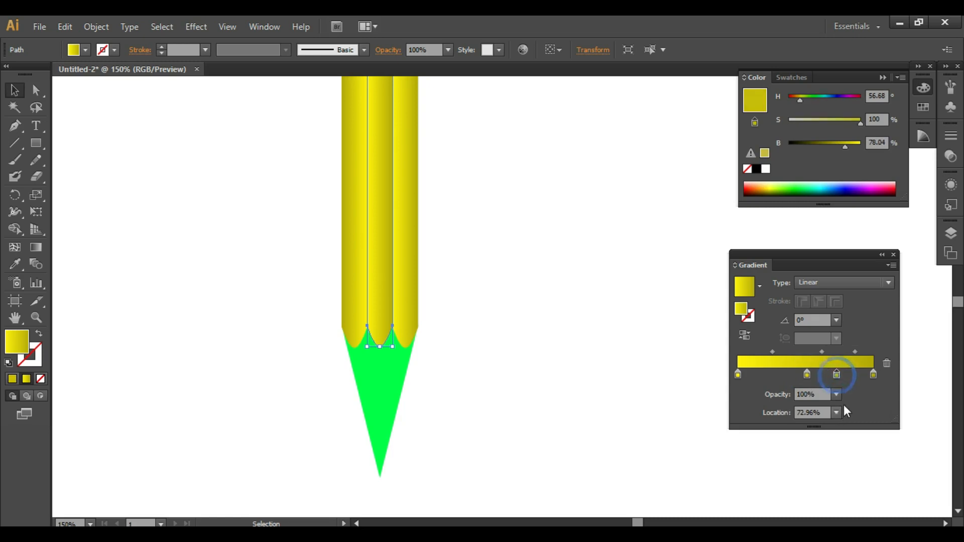
drag(838, 376, 839, 398)
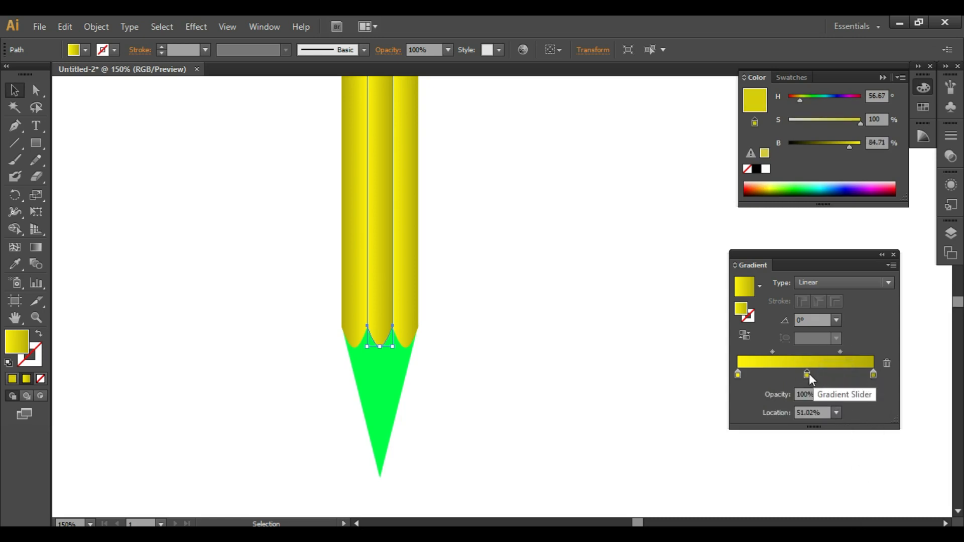
click(873, 375)
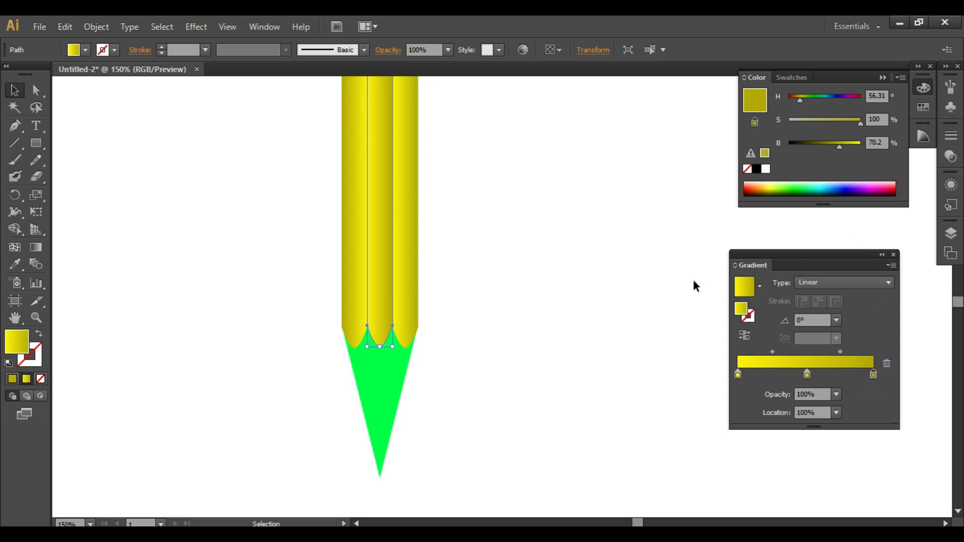
- Replace the middle strip's dark right end stop with a bright yellow one and make the central stop white
click(744, 376)
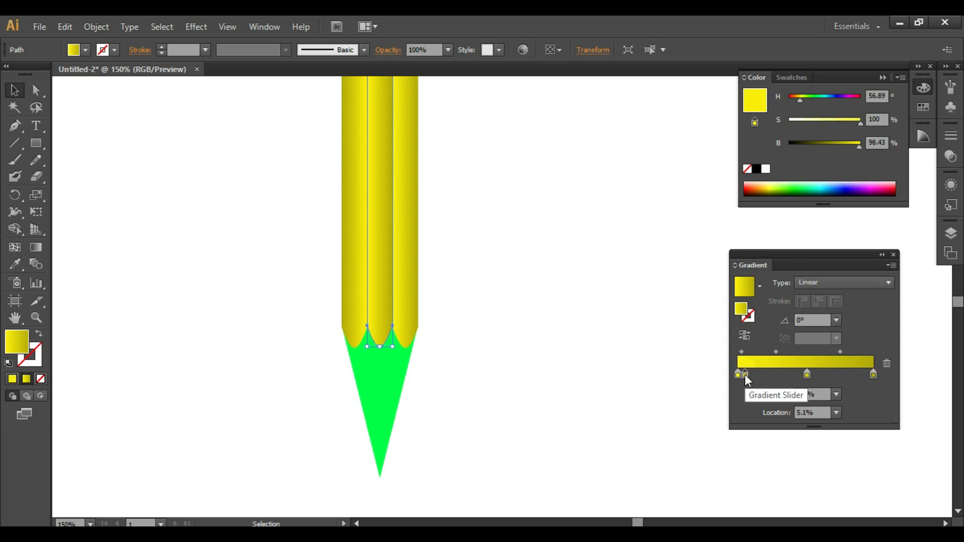
drag(744, 375, 877, 377)
click(873, 375)
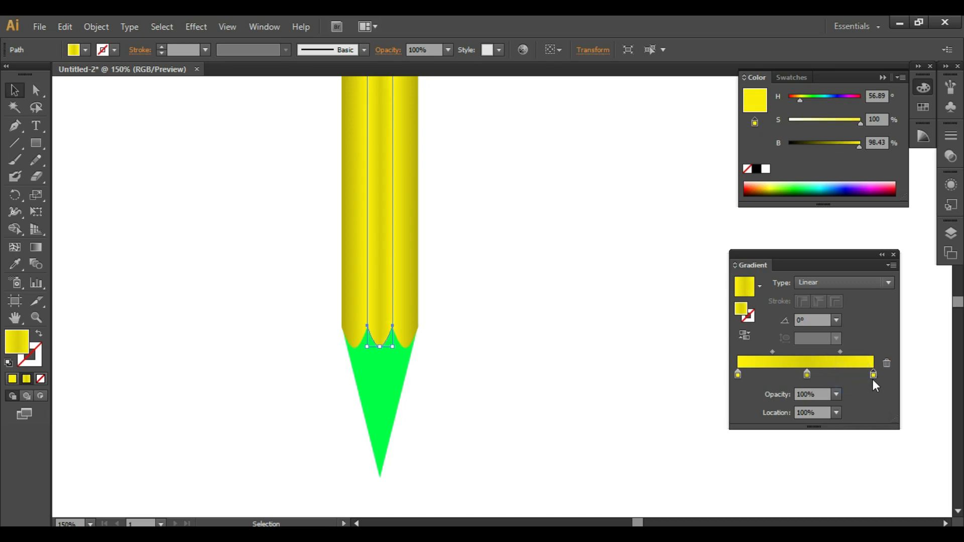
click(806, 375)
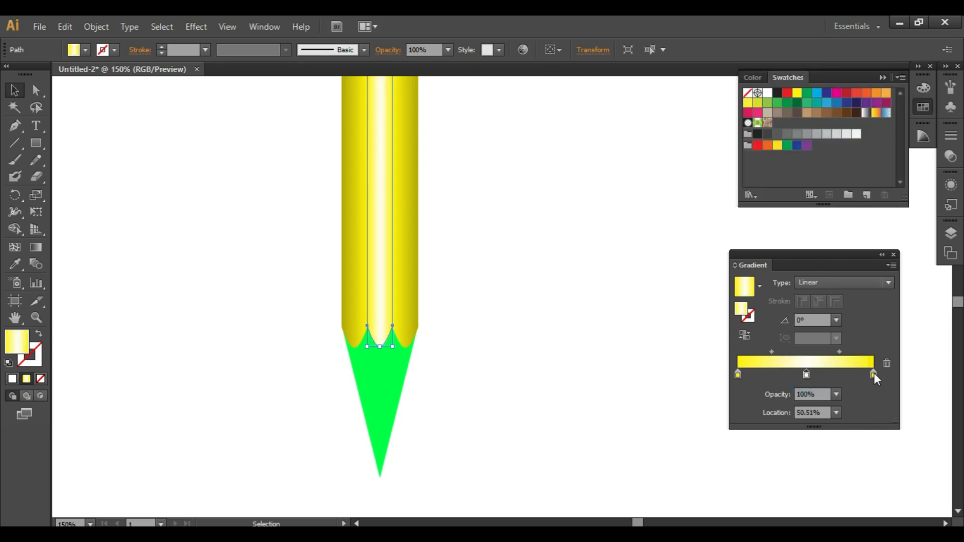
- Move the middle strip's outer yellow stops inward to about 12% and 89%, and deselect the strip
drag(874, 373, 856, 373)
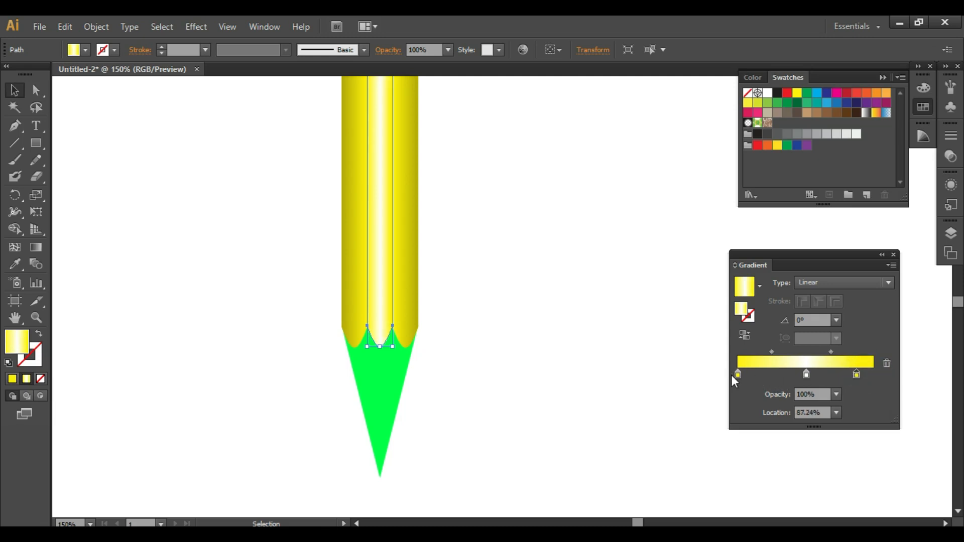
drag(736, 375, 747, 375)
mouse_move(857, 374)
mouse_down()
mouse_move(872, 372)
mouse_move(860, 372)
mouse_up()
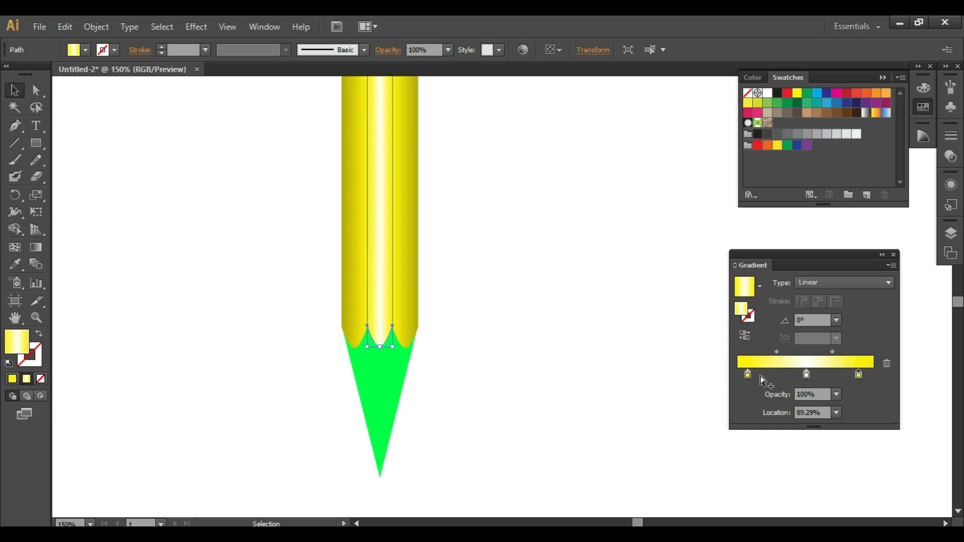
drag(752, 375, 757, 374)
click(485, 200)
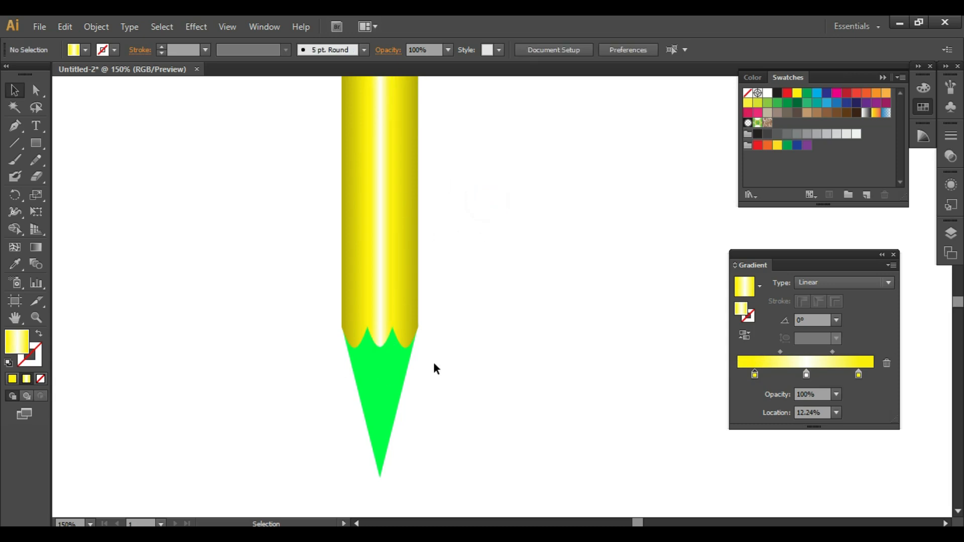
- Apply the linear gradient to the triangular pencil tip and replace both yellow stops with the light brown swatch
click(402, 389)
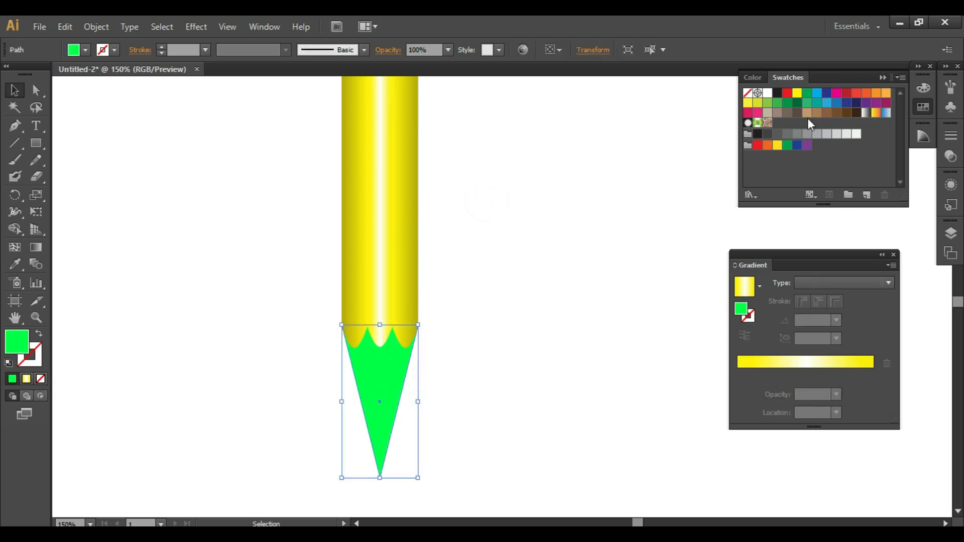
click(754, 381)
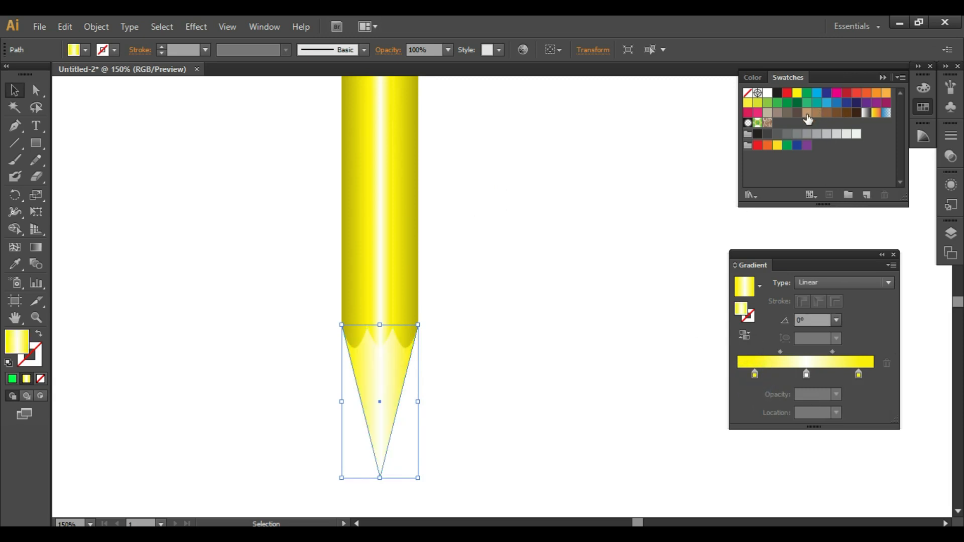
drag(807, 112, 755, 376)
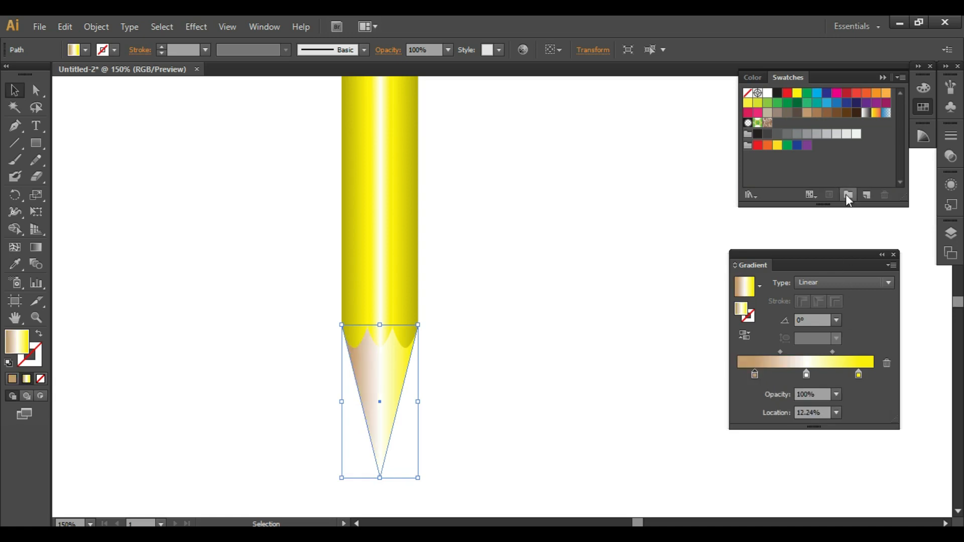
drag(807, 113, 859, 375)
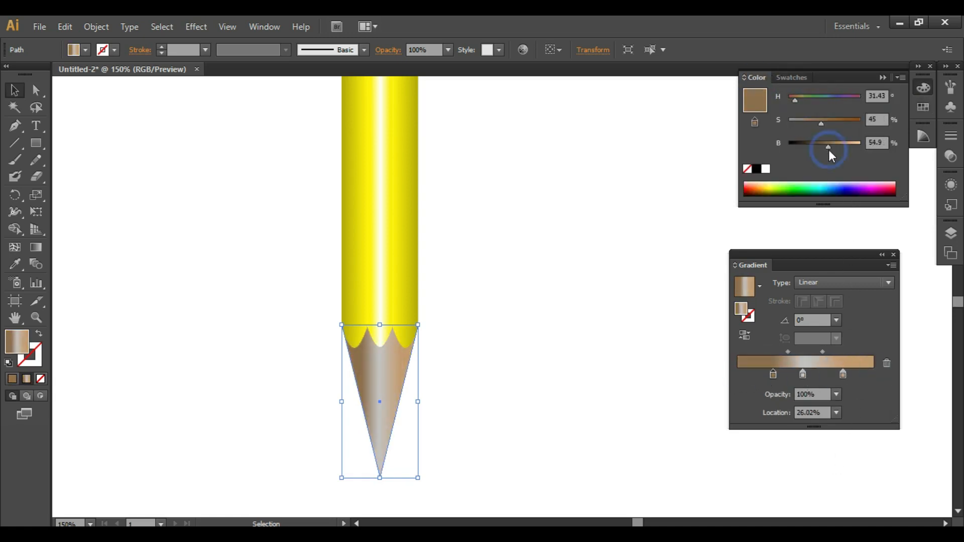
- Recolour the tip's gradient from medium brown through light brown to dark brown, with the outer stops moved inward
drag(829, 150, 834, 149)
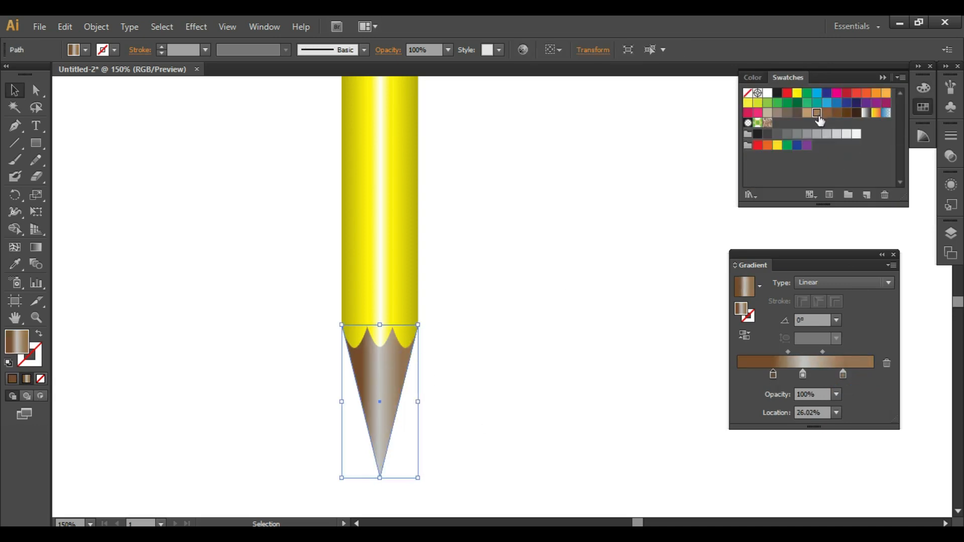
mouse_move(770, 374)
mouse_down()
mouse_move(789, 380)
mouse_move(773, 376)
mouse_up()
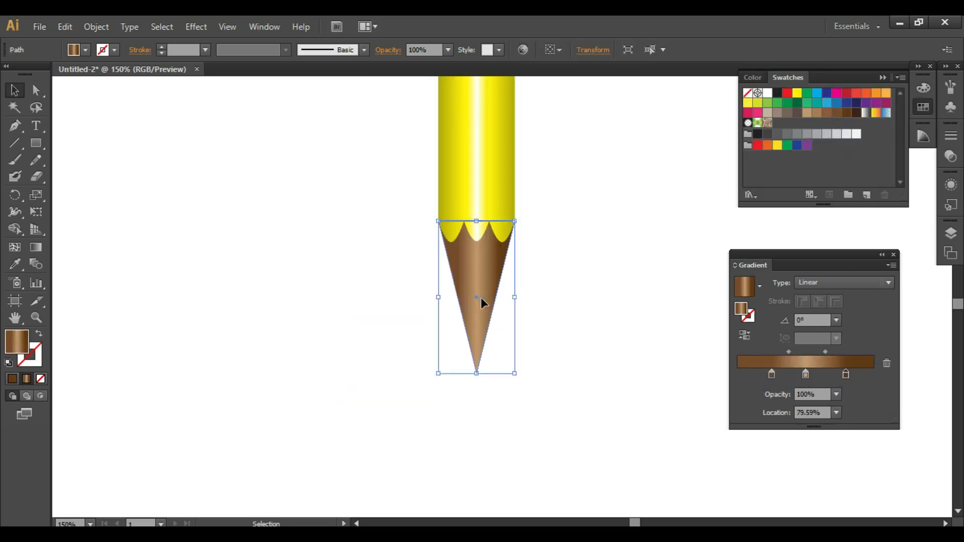
- Copy the brown pencil tip, paste the duplicate in front of the original, and deselect it
key(a)
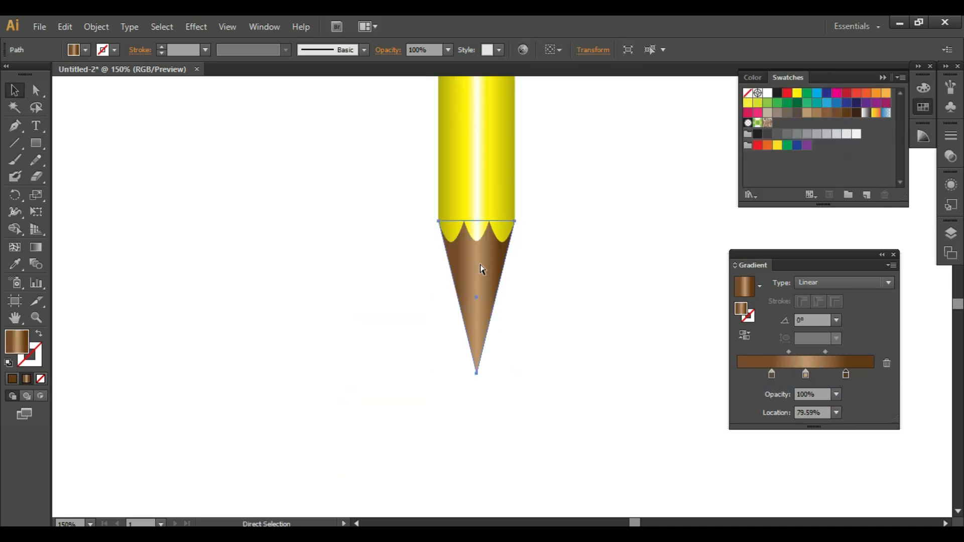
key(v)
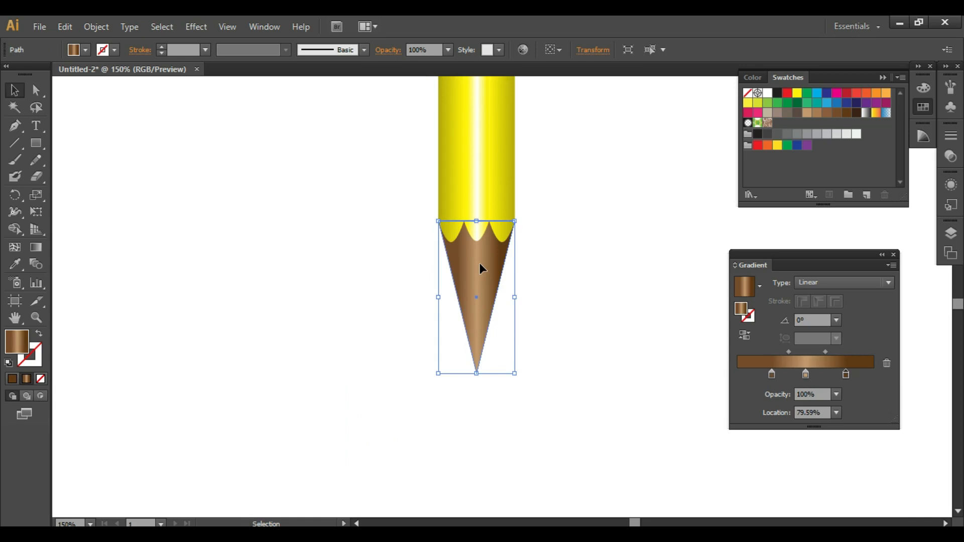
click(65, 26)
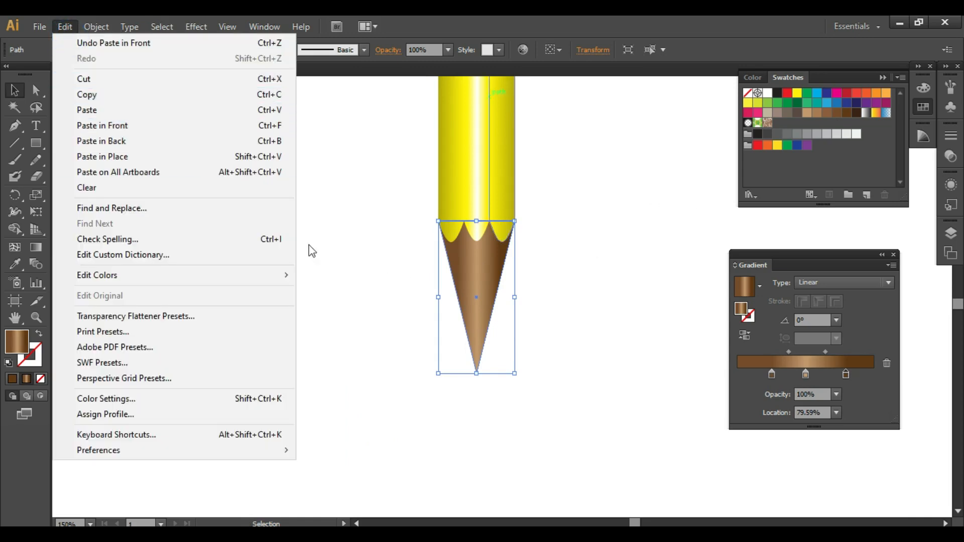
click(357, 181)
- Draw an ellipse about 111 pt wide and 118 pt high over the lower point of the brown tip
click(41, 140)
drag(42, 140, 93, 173)
drag(427, 316, 544, 442)
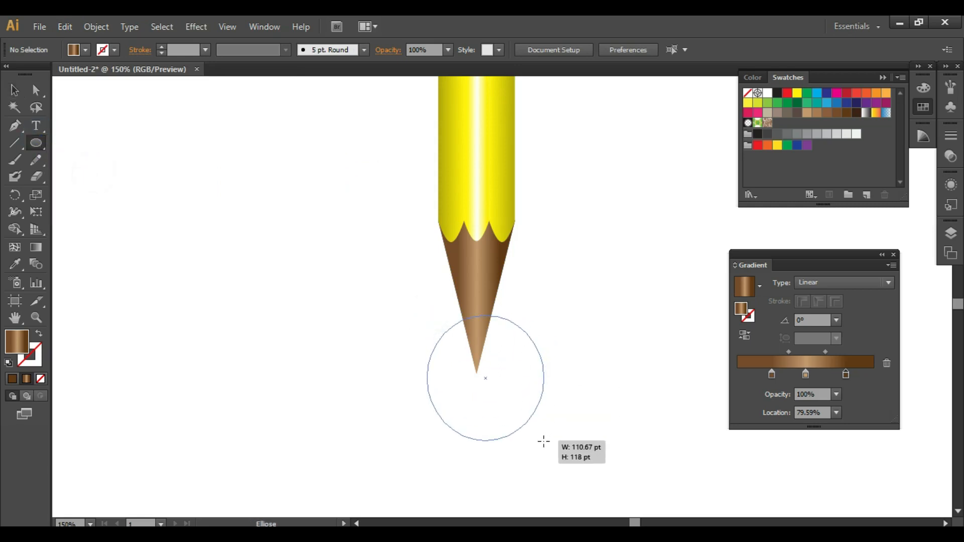
drag(544, 442, 557, 430)
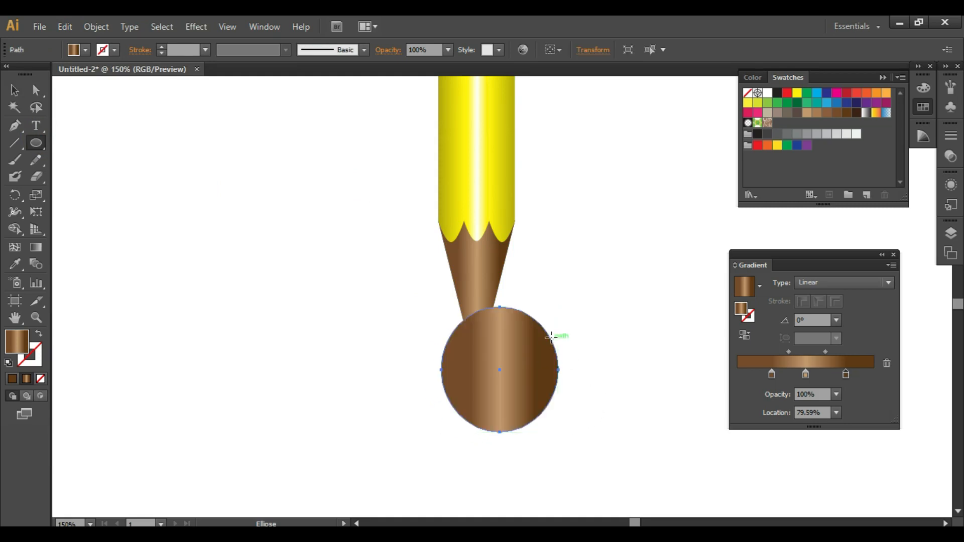
- Remove the ellipse area outside the brown tip with the Shape Builder tool, keeping the curved lead piece, and deselect everything
click(14, 90)
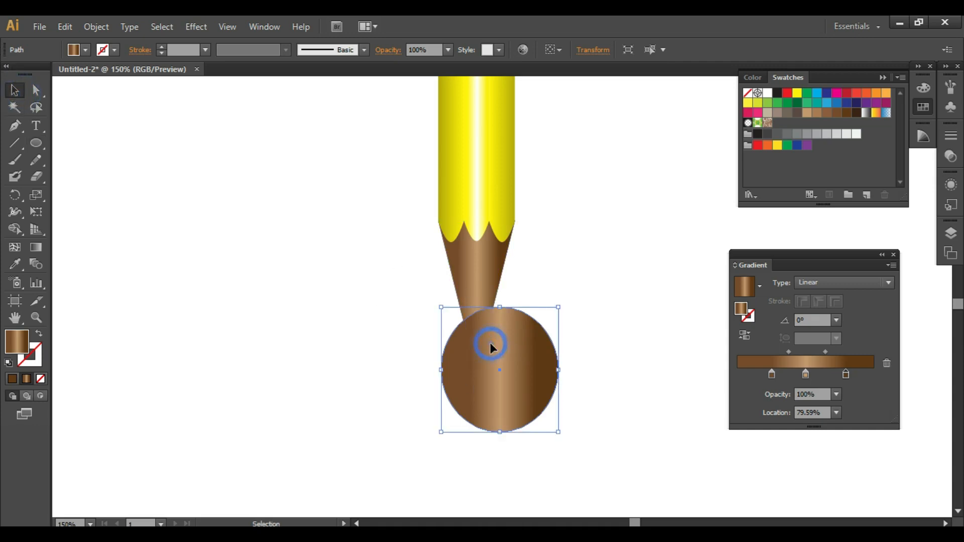
shift+click(489, 286)
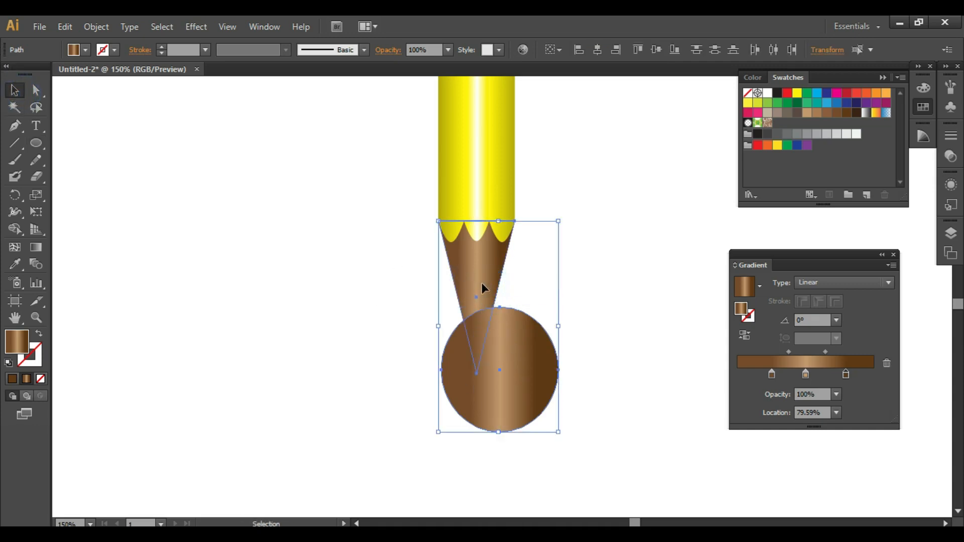
click(19, 233)
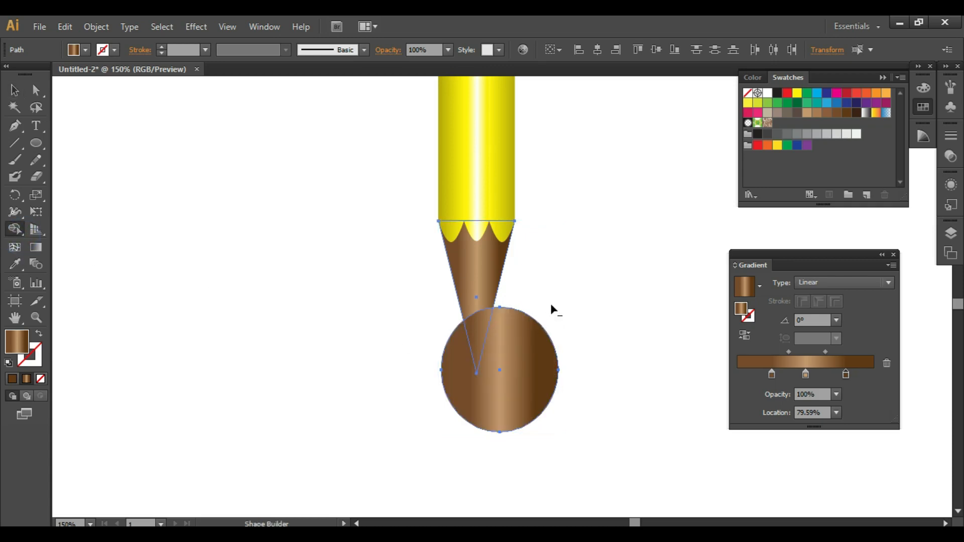
alt+click(529, 357)
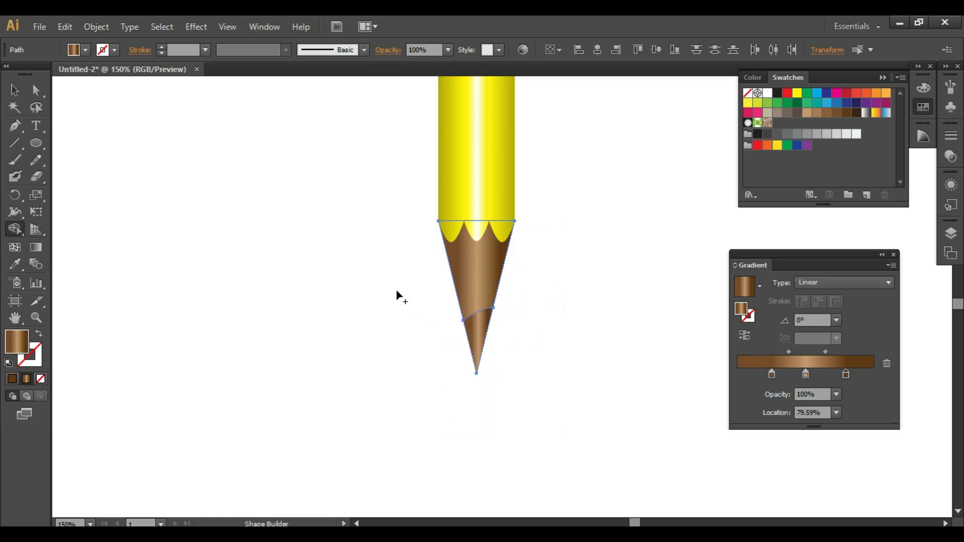
click(16, 89)
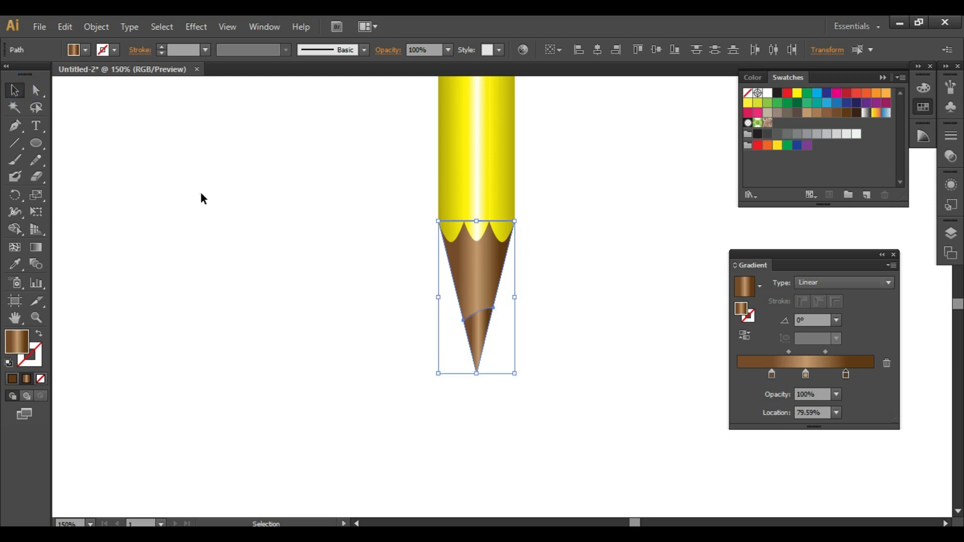
click(200, 195)
- Move the lead piece away from the pencil and delete the surplus brown duplicate covering the original tip
drag(478, 319, 571, 313)
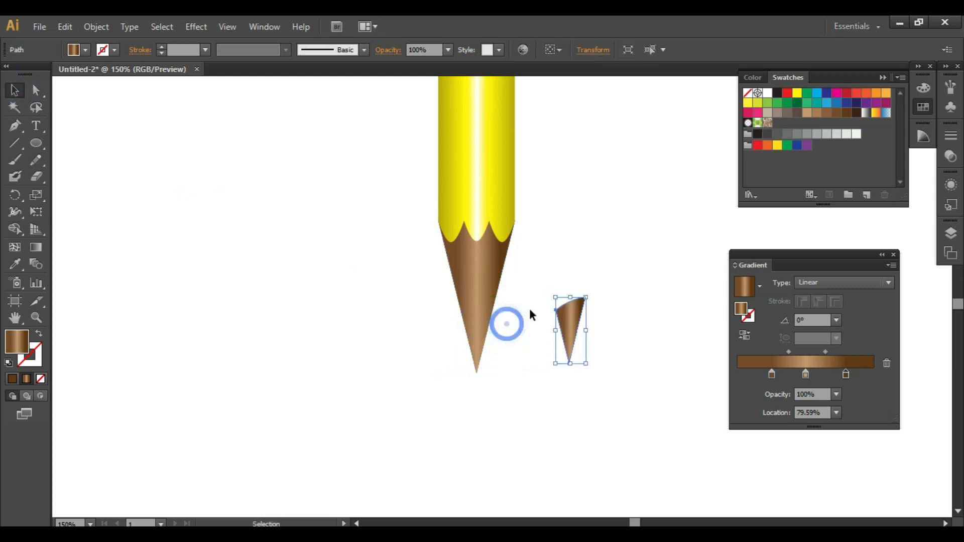
drag(499, 313, 448, 322)
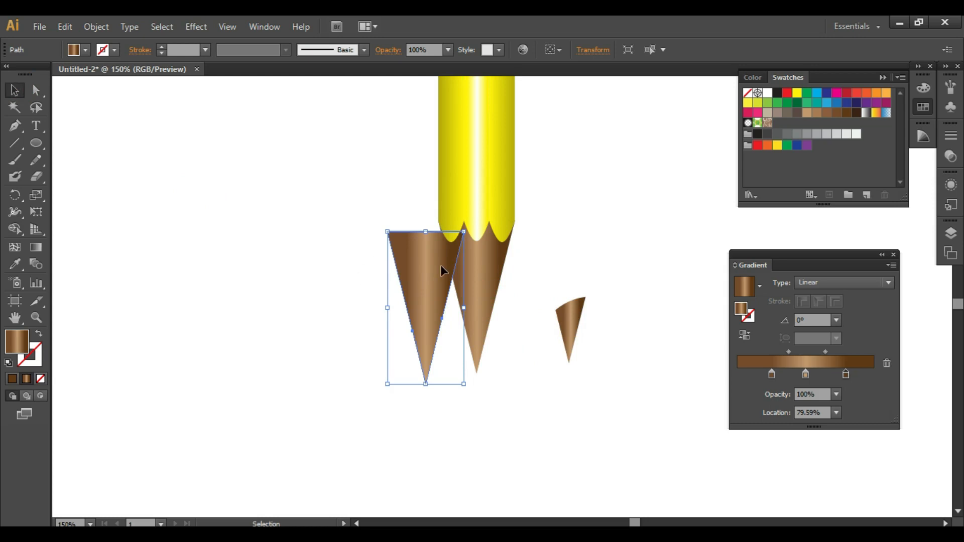
key(Delete)
click(578, 317)
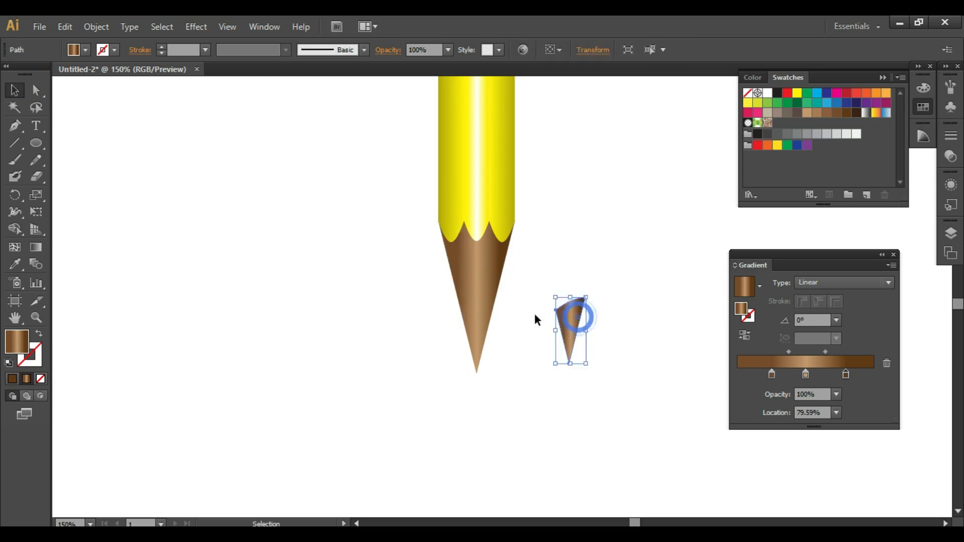
click(501, 289)
drag(485, 285, 438, 301)
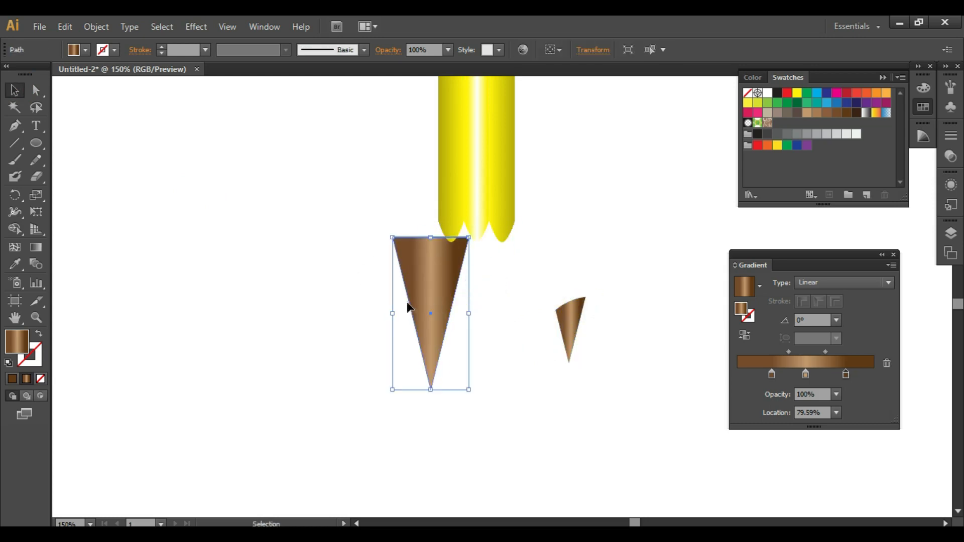
key(ctrl+z)
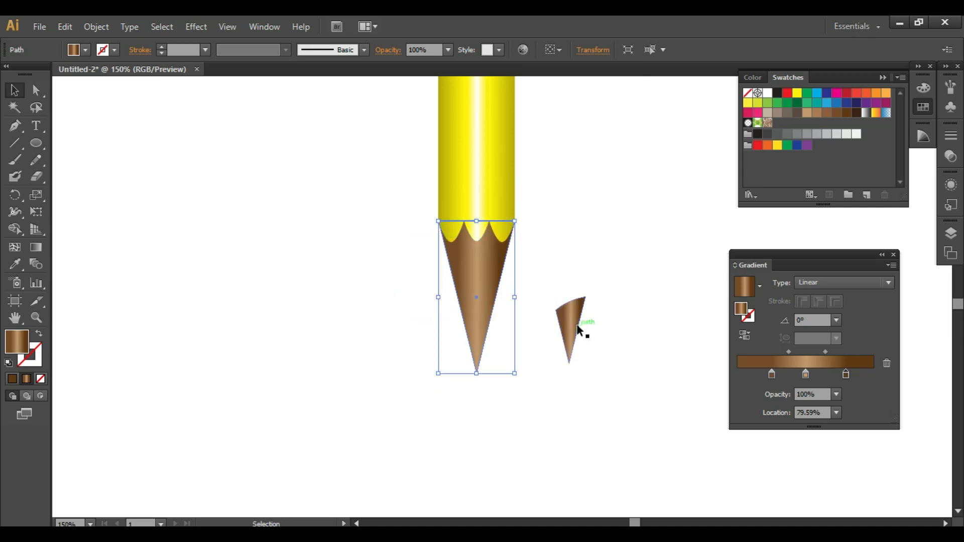
- Move the lead piece back over the lower end of the brown tip, align the two shapes, and deselect them
drag(573, 327, 392, 317)
click(545, 317)
click(483, 327)
key(ctrl+plus)
key(ctrl+plus)
key(ctrl+plus)
click(528, 337)
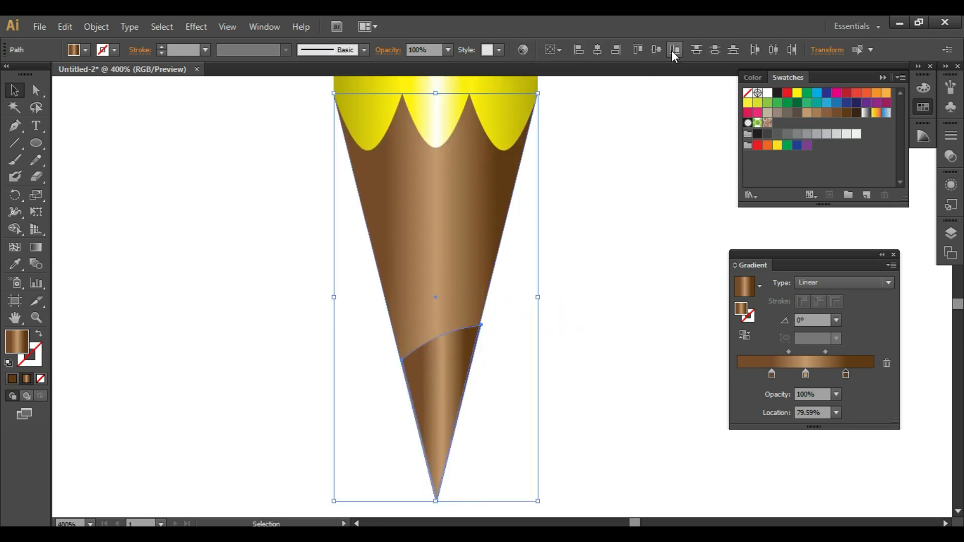
click(595, 49)
click(629, 215)
- Fine-tune the lead piece's horizontal position so its point and sides coincide with those of the brown tip
click(464, 352)
key(Right)
key(Right)
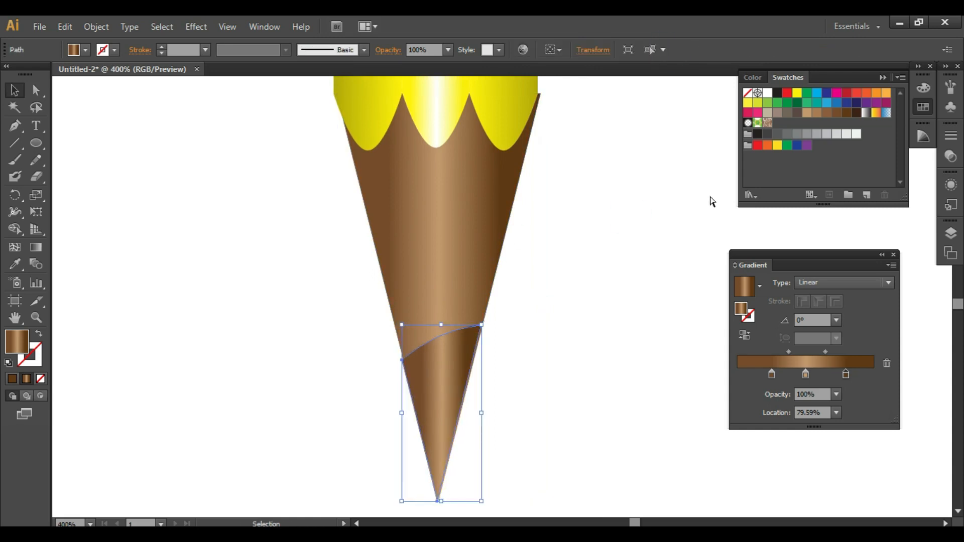
click(622, 288)
click(413, 356)
click(592, 400)
click(20, 90)
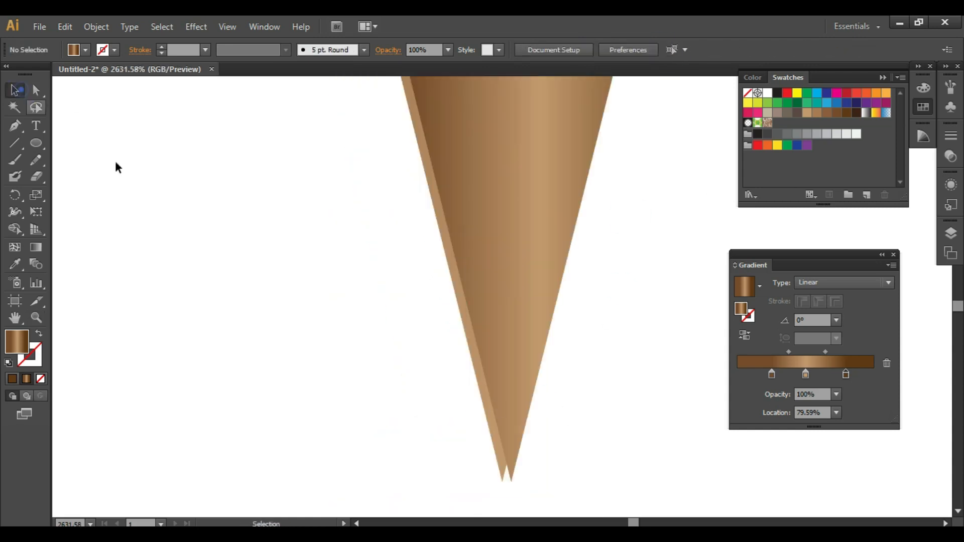
drag(543, 303, 533, 303)
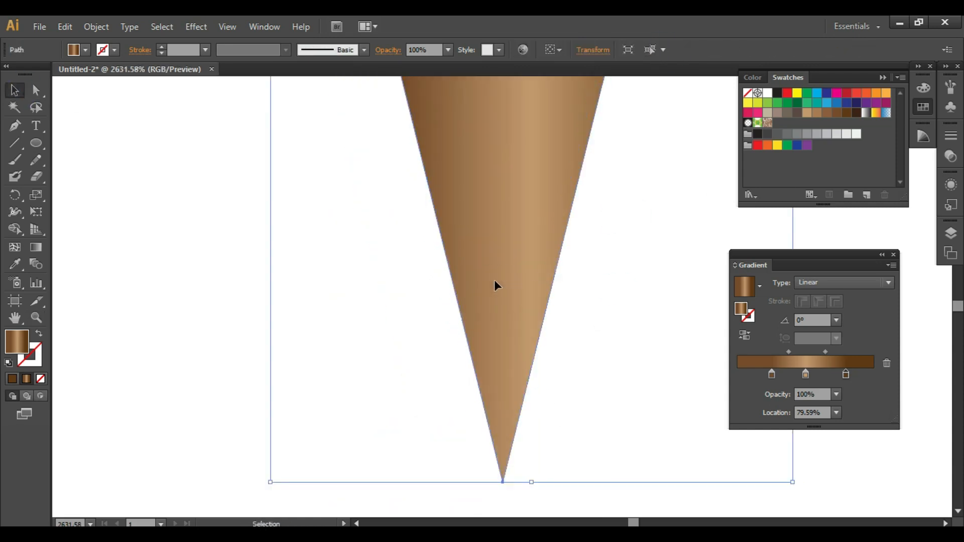
- Select the lead piece and recolour both outer stops of its gradient with the black swatch
key(ctrl+minus)
key(ctrl+minus)
key(ctrl+minus)
key(ctrl+minus)
drag(600, 275, 511, 518)
click(465, 344)
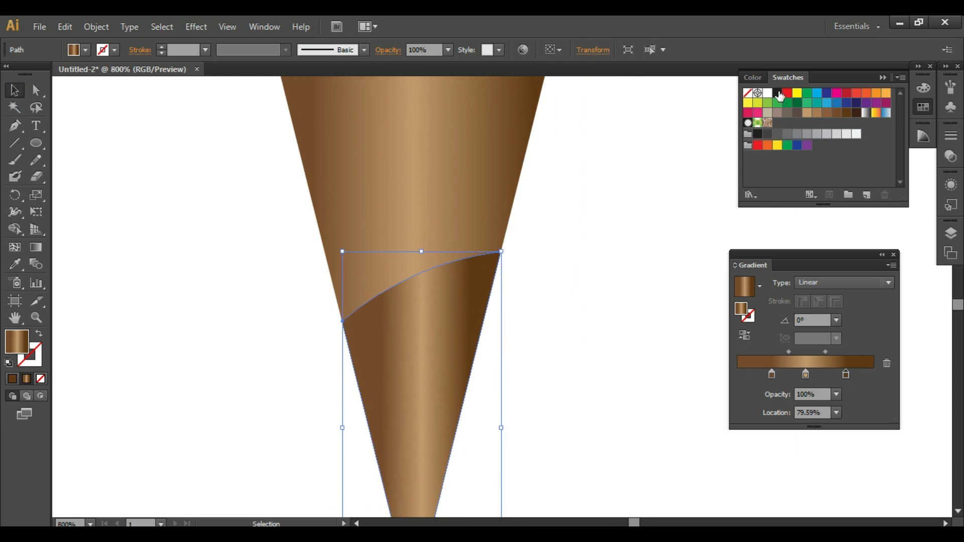
drag(780, 96, 772, 374)
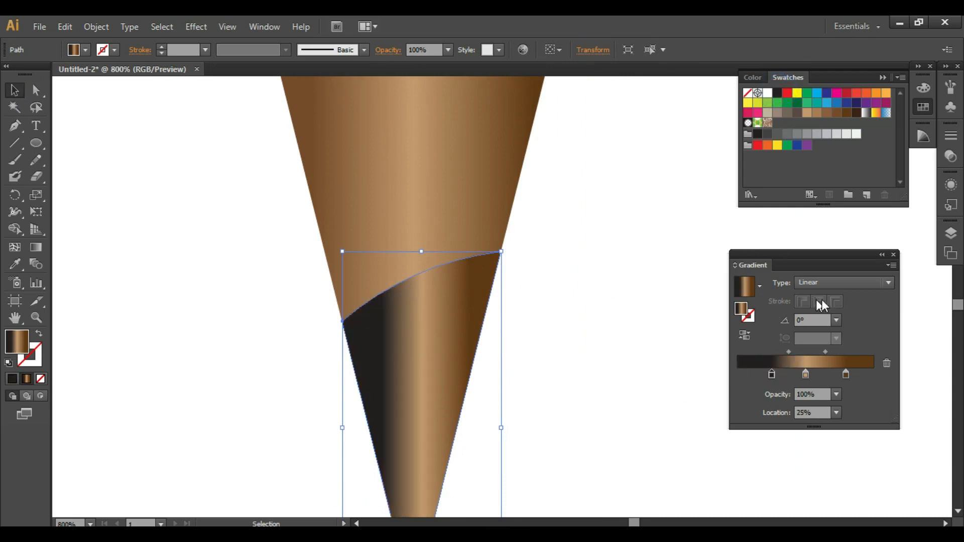
drag(777, 93, 847, 378)
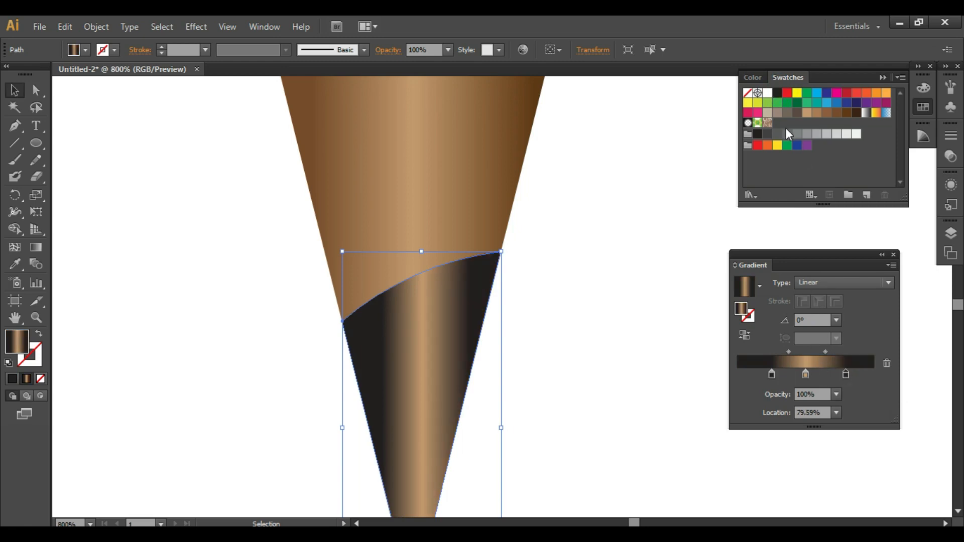
- Make the lead gradient's middle stop white, move the black outer stops inward to narrow the highlight, and deselect the piece
drag(767, 93, 783, 374)
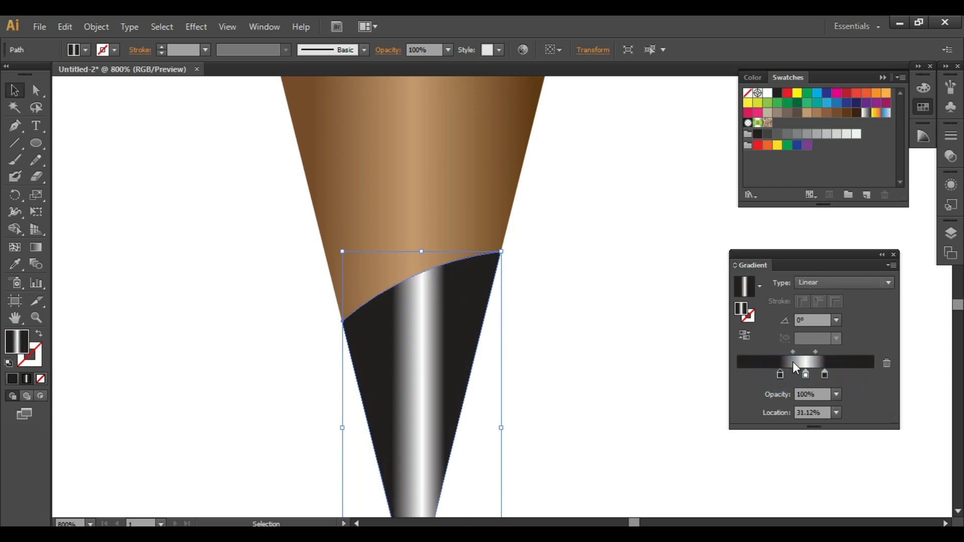
key(ctrl+minus)
key(ctrl+minus)
key(ctrl+minus)
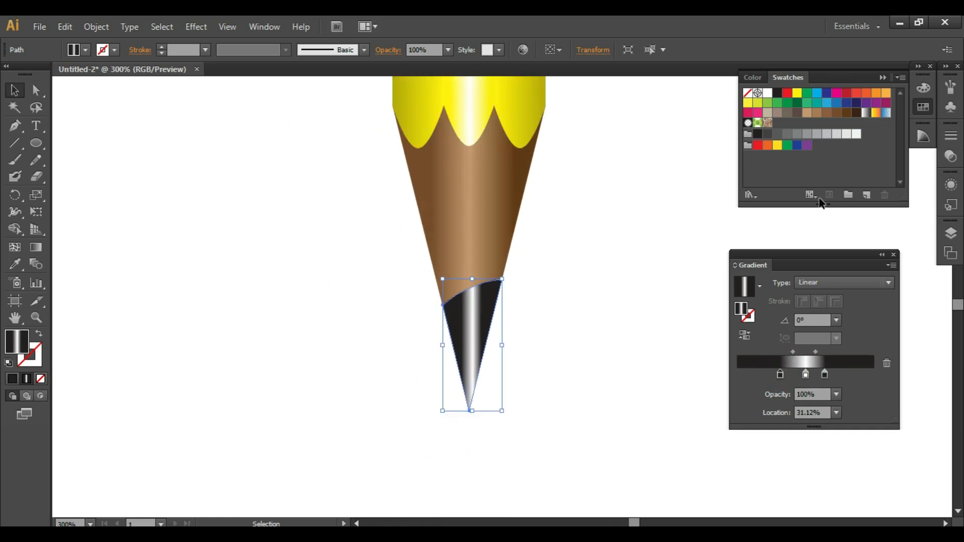
click(607, 345)
- Select all parts of the pencil and move them straight down until the lead point is near the artboard's lower edge
key(ctrl+minus)
key(ctrl+minus)
key(ctrl+minus)
key(ctrl+minus)
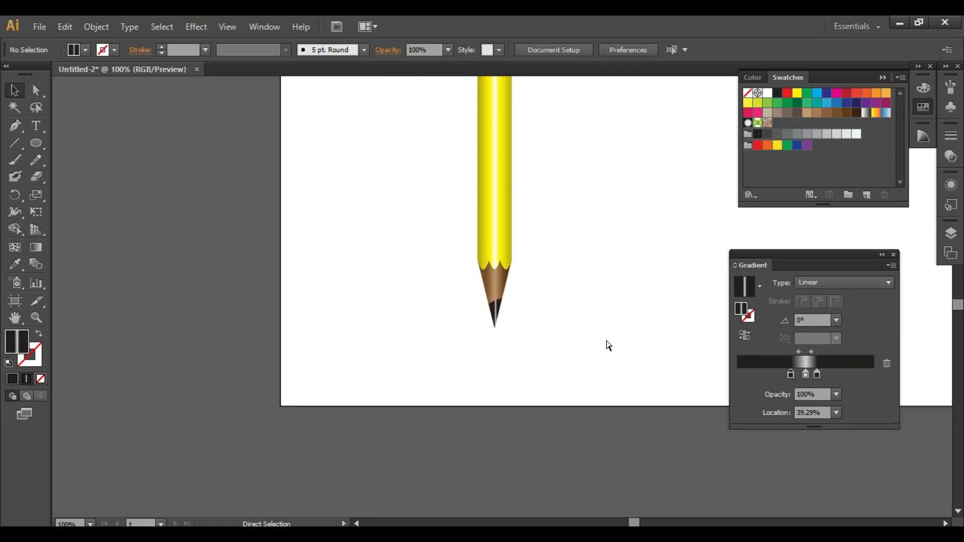
scroll(509, 354, up, 5)
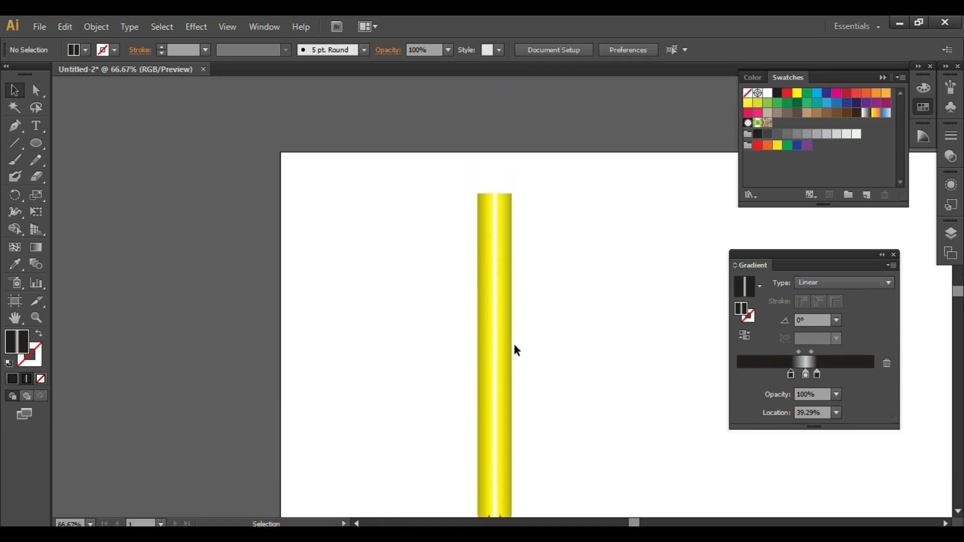
scroll(514, 340, down, 4)
scroll(536, 352, up, 6)
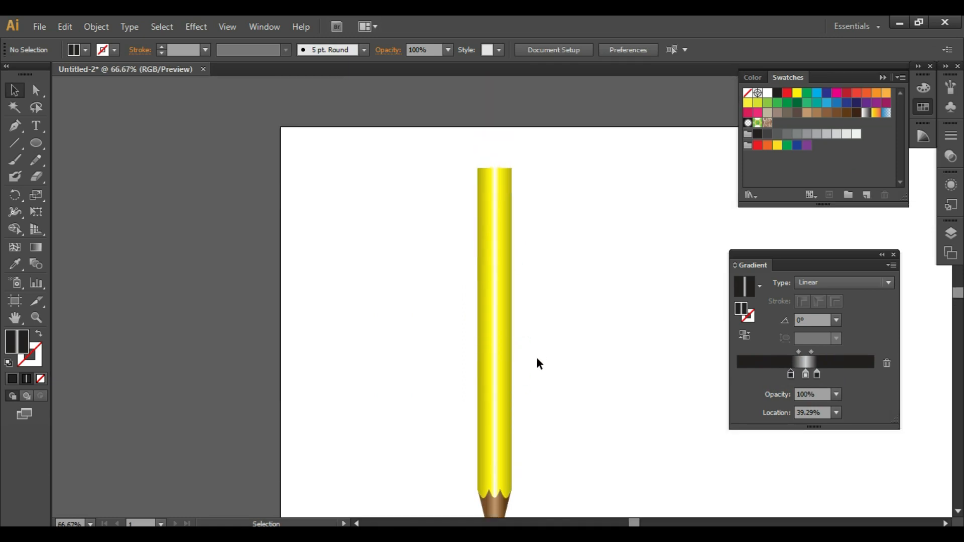
scroll(502, 251, down, 3)
mouse_move(459, 101)
mouse_down()
mouse_move(565, 417)
mouse_move(556, 485)
mouse_up()
click(556, 486)
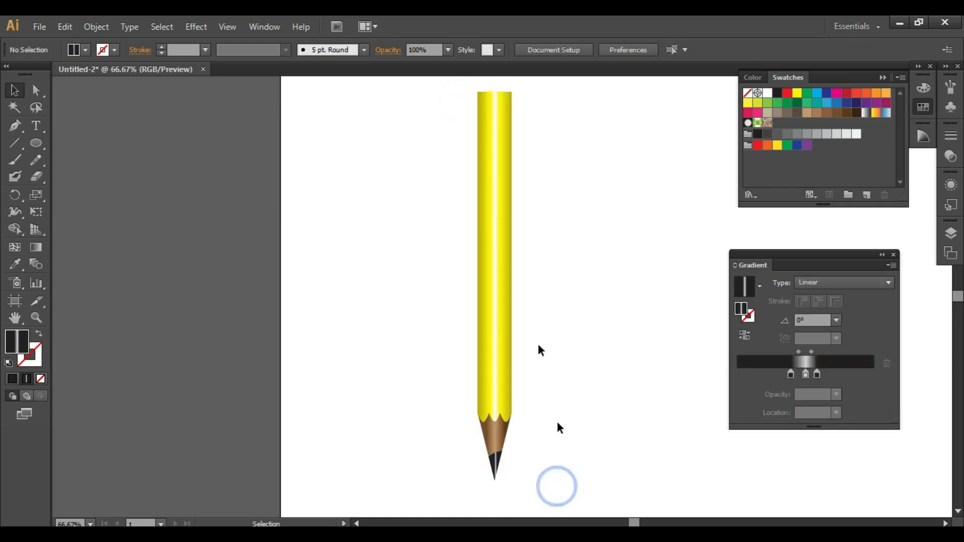
mouse_move(449, 107)
mouse_down()
mouse_move(602, 439)
mouse_move(594, 523)
mouse_move(594, 418)
mouse_up()
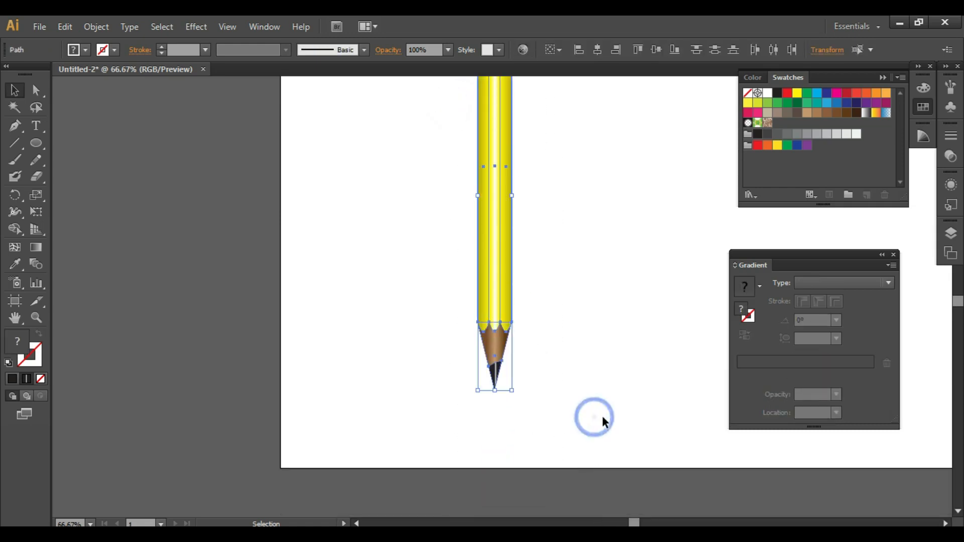
key(shift+Down)
key(shift+Down)
key(shift+Down)
key(shift+Down)
key(shift+Down)
key(shift+Down)
key(shift+Down)
key(shift+Down)
key(shift+Down)
key(shift+Down)
key(shift+Down)
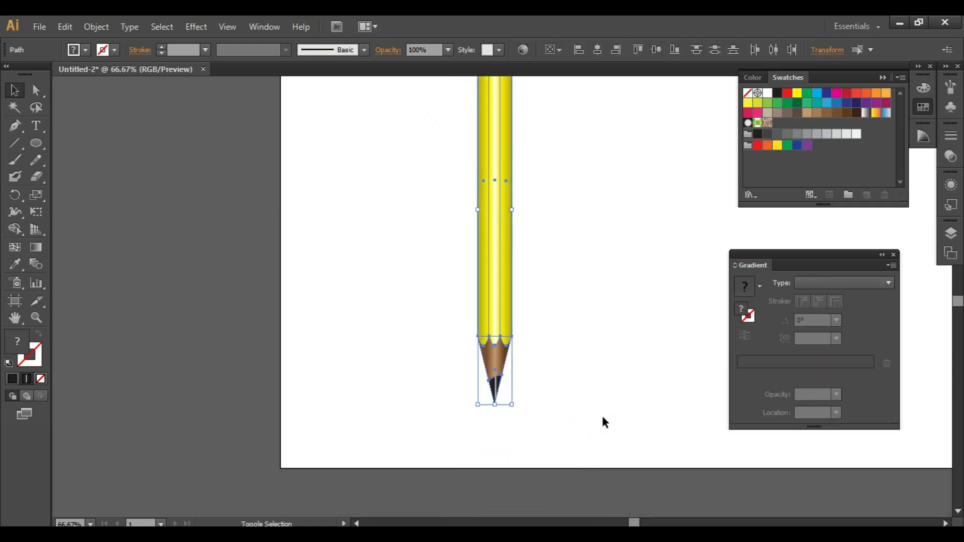
key(shift+Down)
key(shift+Down)
key(shift+Down)
key(shift+Down)
key(shift+Down)
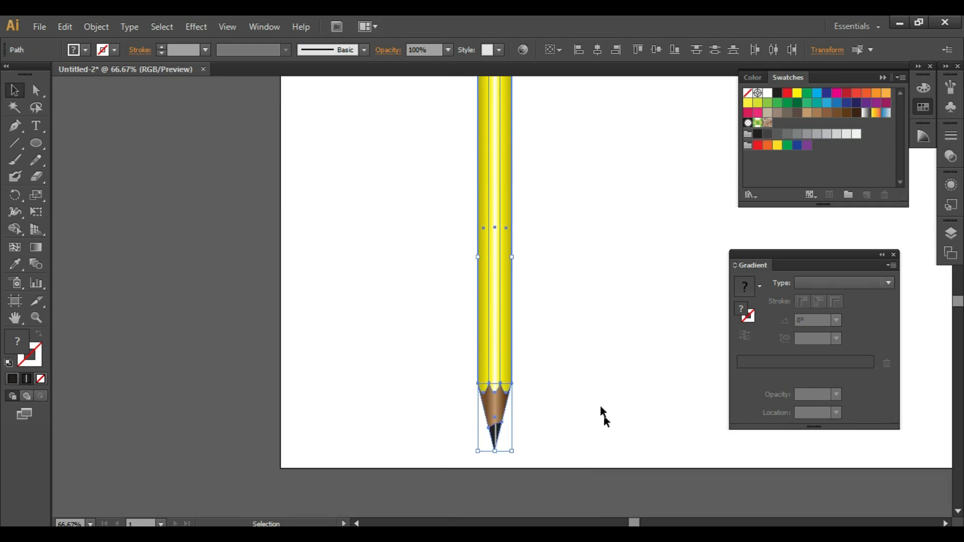
- Draw a black gradient rectangle over the pencil's upper end, matching the body's width, and deselect it
scroll(442, 327, up, 5)
scroll(442, 326, up, 3)
click(380, 311)
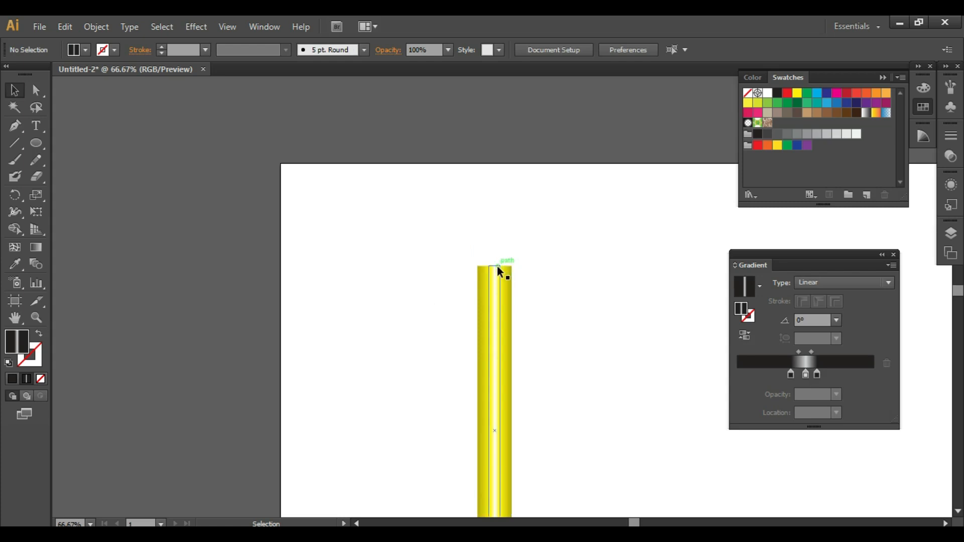
click(39, 143)
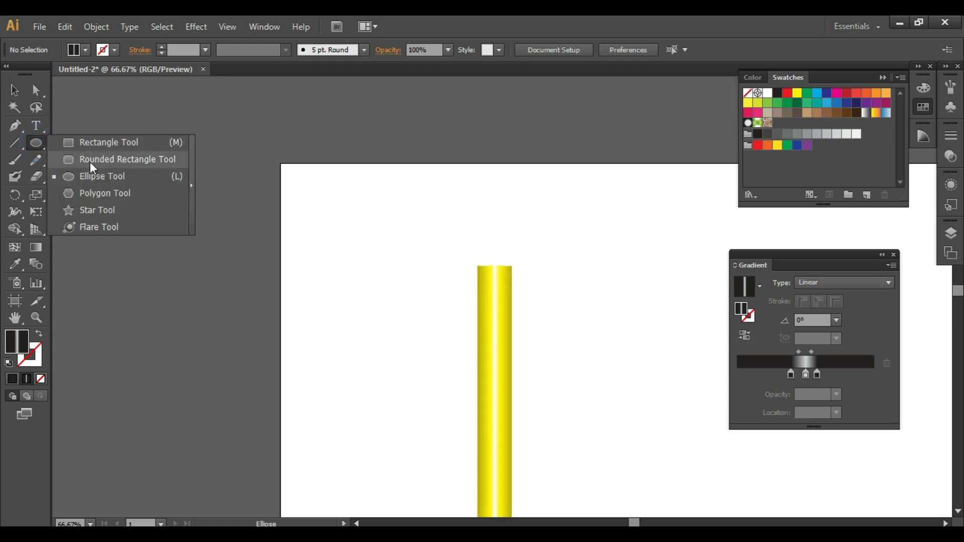
click(88, 142)
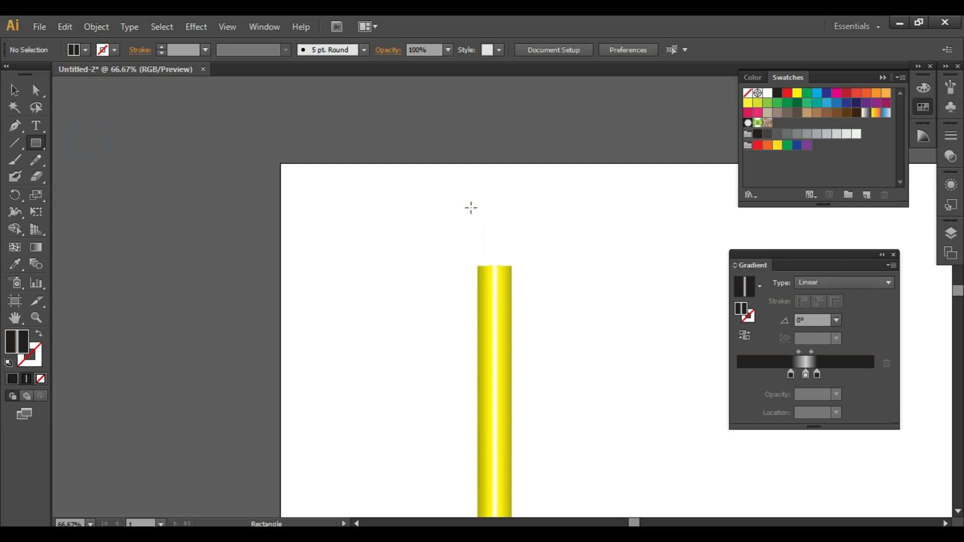
drag(475, 206, 513, 279)
key(v)
click(535, 236)
key(ctrl+equal)
key(ctrl+equal)
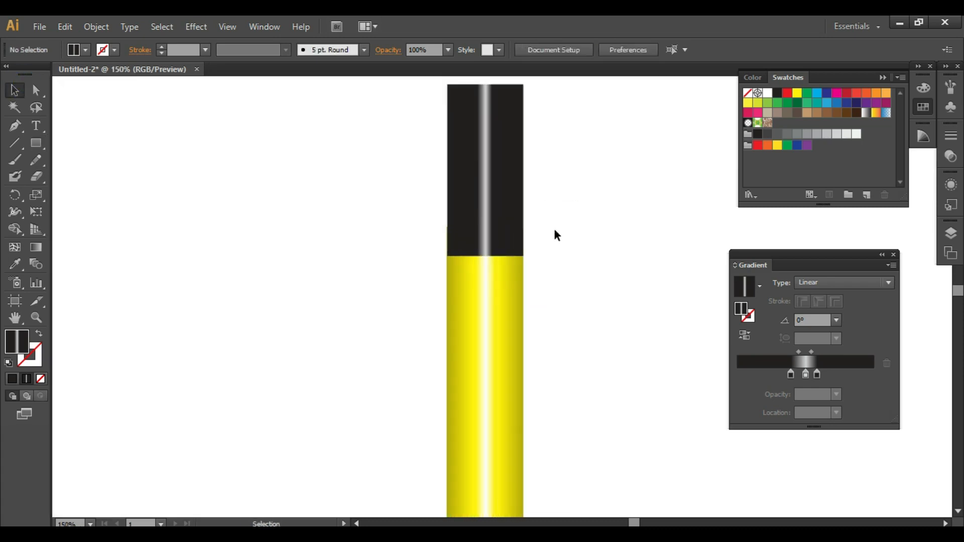
- Align the black rectangle with the pencil's left side and shorten it from its upper edge
click(450, 170)
drag(450, 171, 447, 172)
click(551, 194)
click(488, 177)
drag(485, 85, 485, 135)
click(588, 230)
scroll(519, 246, up, 3)
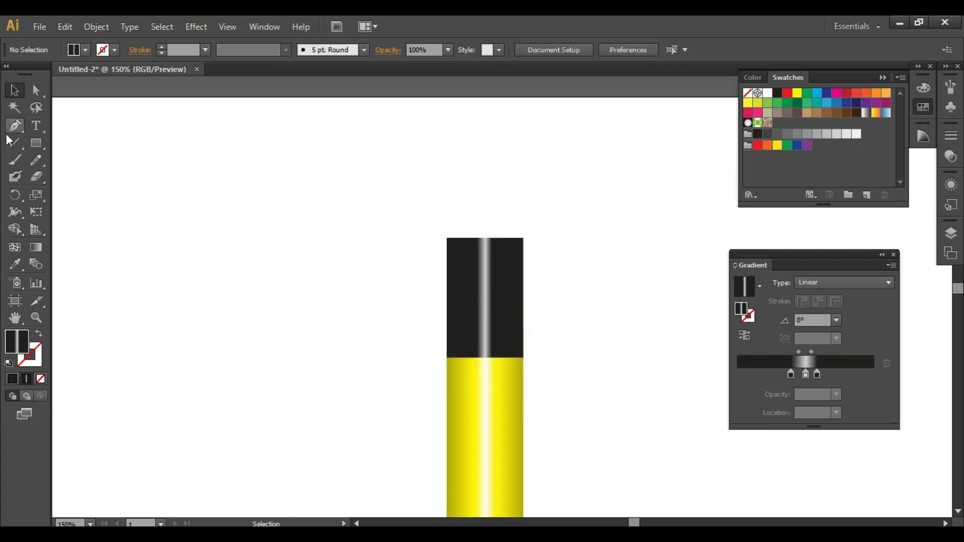
- Draw a pencil-wide rounded rectangle overlapping the upper end of the black band, increasing its corner radius to give strongly rounded ends
click(36, 146)
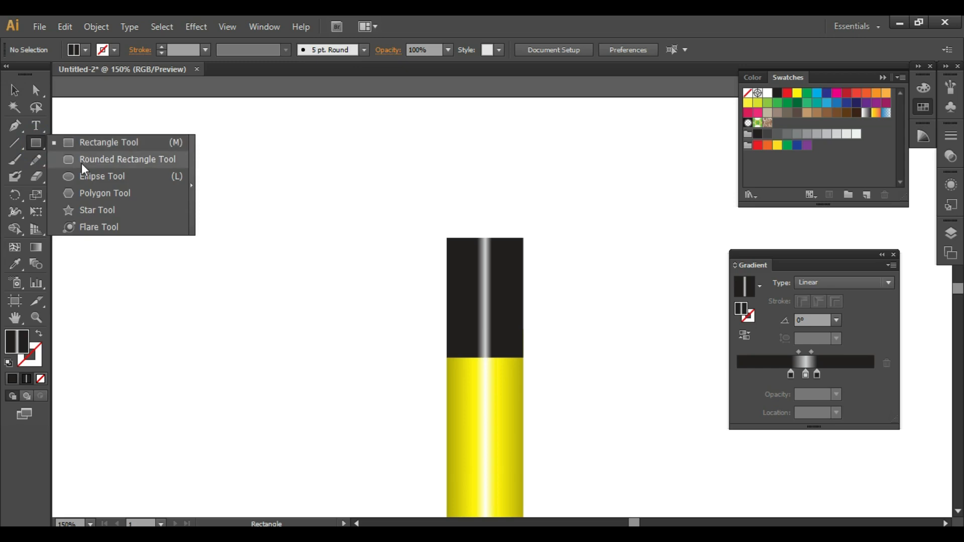
click(81, 164)
drag(444, 143, 522, 273)
key(Up)
key(Down)
key(Down)
key(Down)
key(Down)
key(Up)
key(Up)
key(Up)
key(Up)
key(Up)
key(Up)
key(Up)
key(Up)
key(Up)
key(Up)
key(Up)
key(Up)
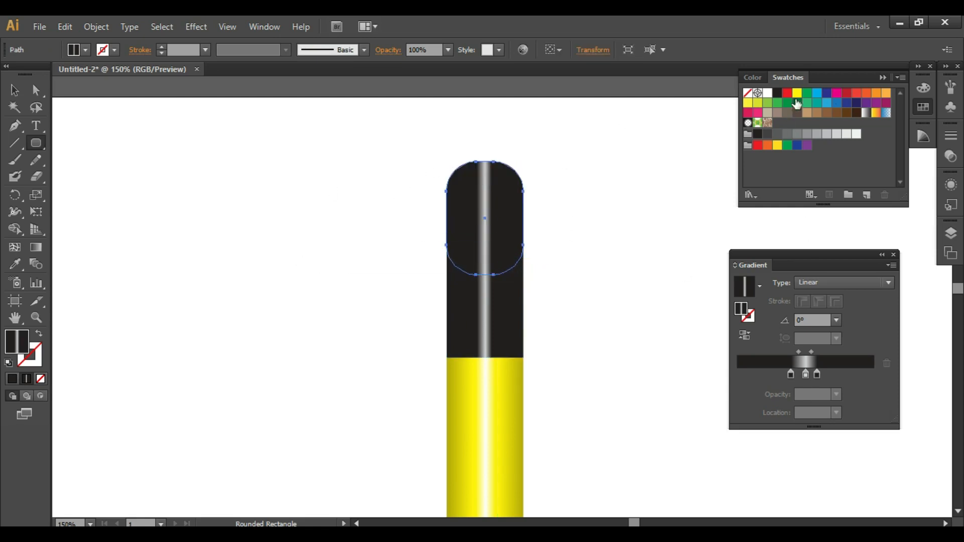
- Recolour the rounded rectangle's gradient with the dark red swatch and reduce it to two stops
drag(847, 96, 752, 374)
drag(817, 374, 806, 406)
click(865, 374)
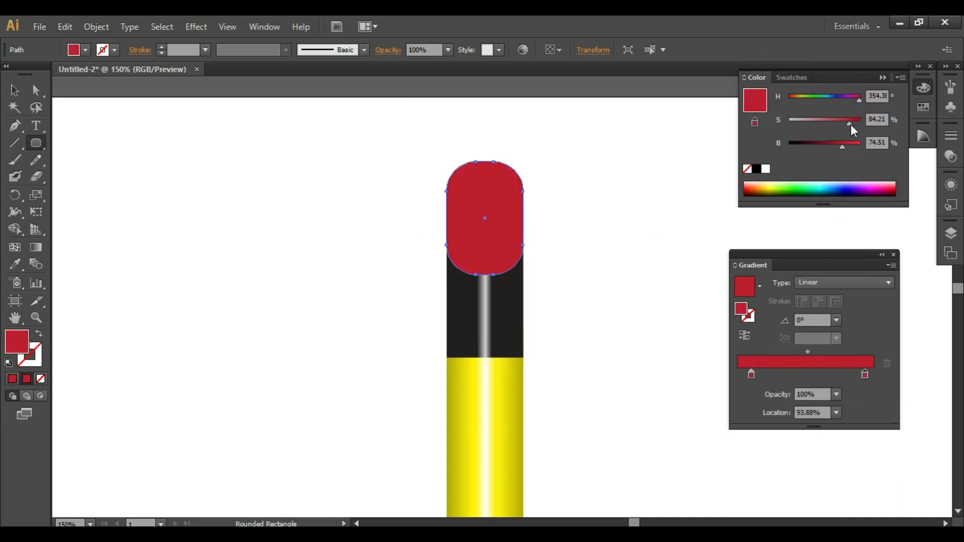
- Mute the eraser gradient's red stops to a soft pink at the start and a darker plum at the end
drag(850, 124, 821, 146)
click(752, 374)
click(865, 374)
drag(858, 101, 820, 148)
- Move the pink stop inward, add a stop at 0%, and set it to hue 352.5°, saturation 33.73% and brightness 65.1%
drag(751, 374, 780, 375)
click(738, 376)
mouse_move(814, 124)
mouse_down()
mouse_move(827, 125)
mouse_move(815, 126)
mouse_up()
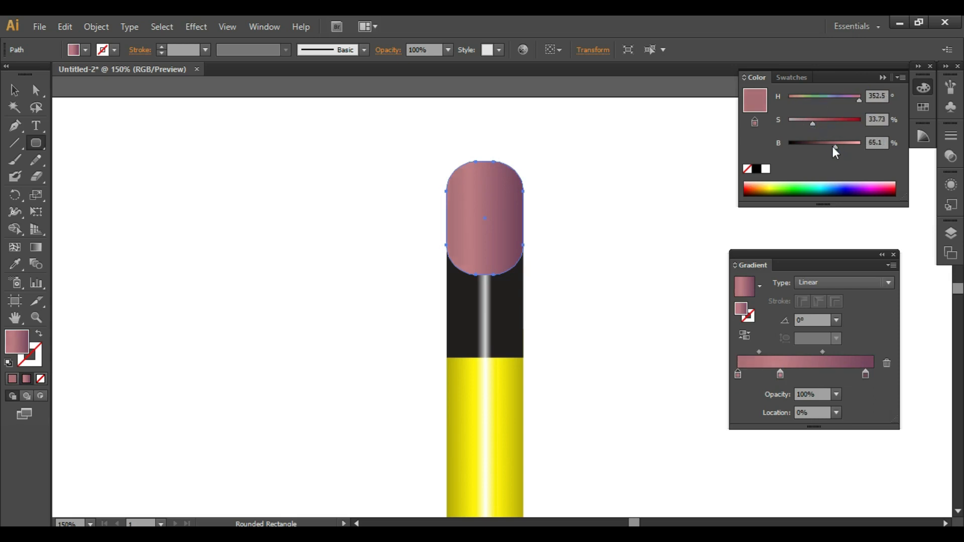
- Send the pink eraser shape to the back so the black band covers its lower end
click(882, 254)
click(15, 90)
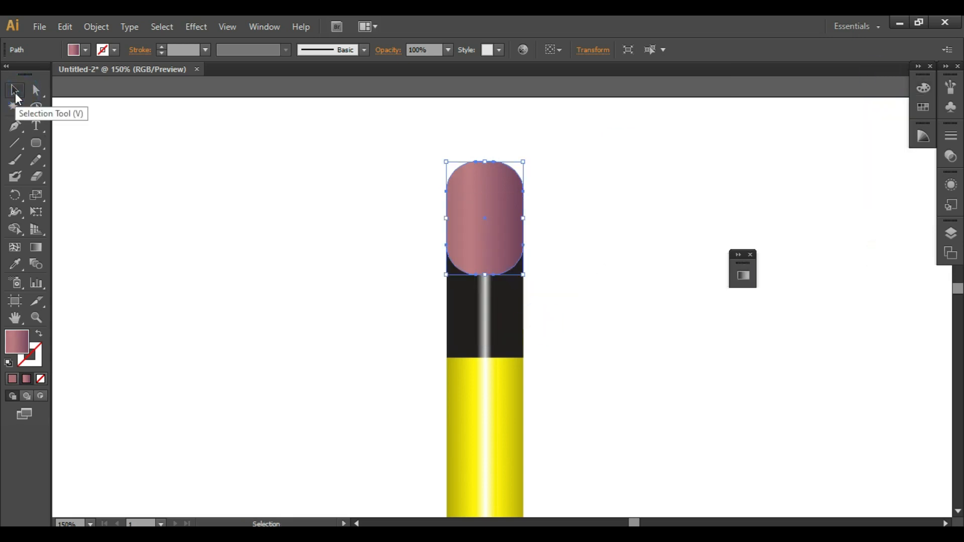
right_click(471, 249)
click(514, 447)
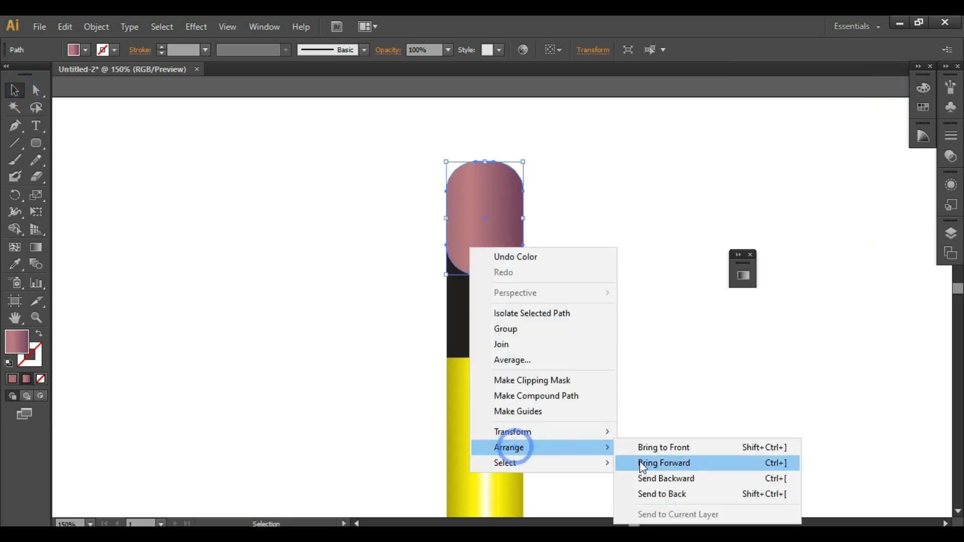
click(654, 493)
click(599, 311)
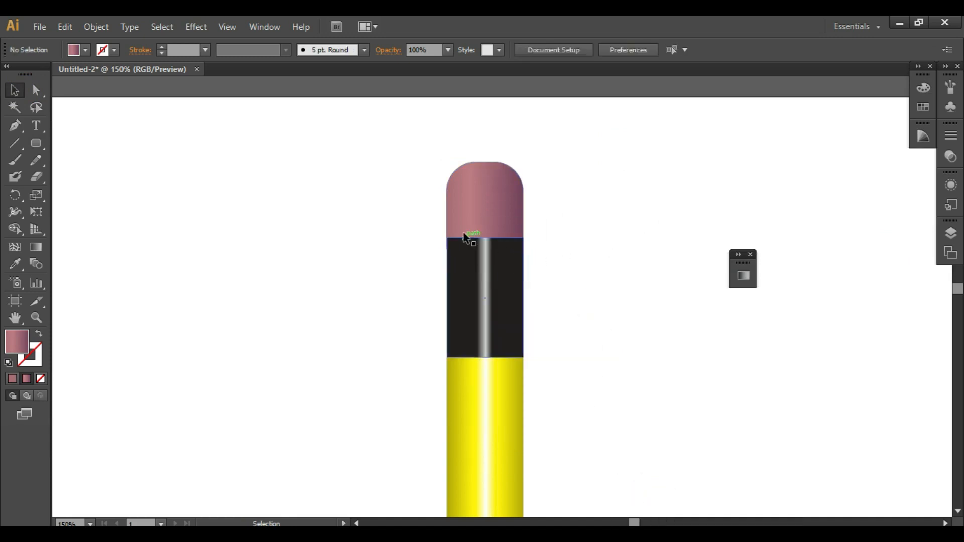
- Duplicate the complete yellow pencil and place the copy beside the original on its right side
key(ctrl+minus)
key(ctrl+minus)
key(ctrl+minus)
key(ctrl+minus)
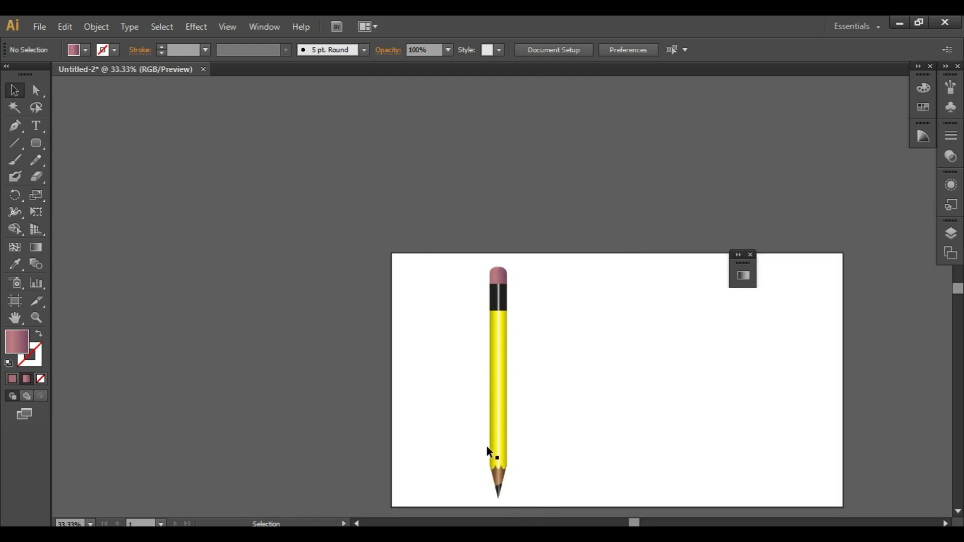
click(461, 230)
drag(532, 517, 546, 453)
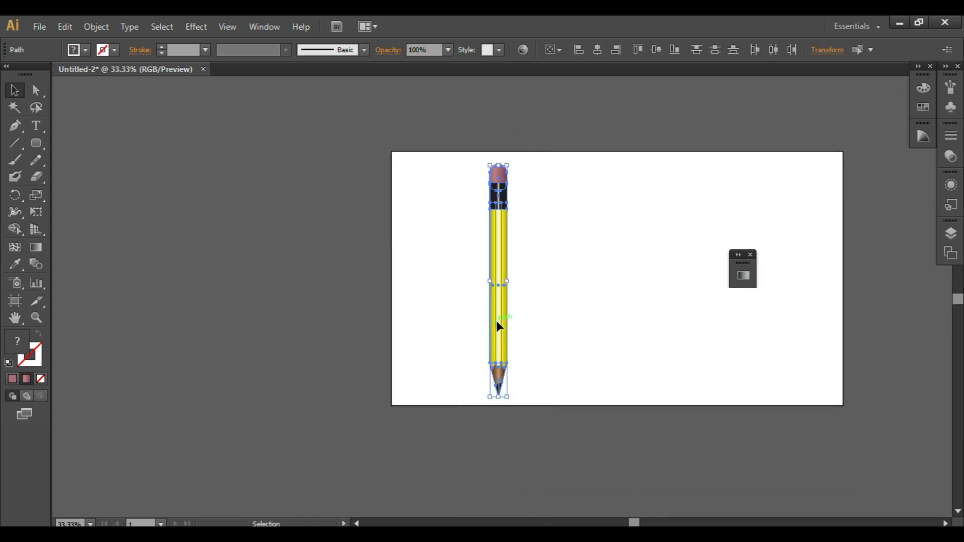
drag(498, 327, 544, 324)
click(577, 207)
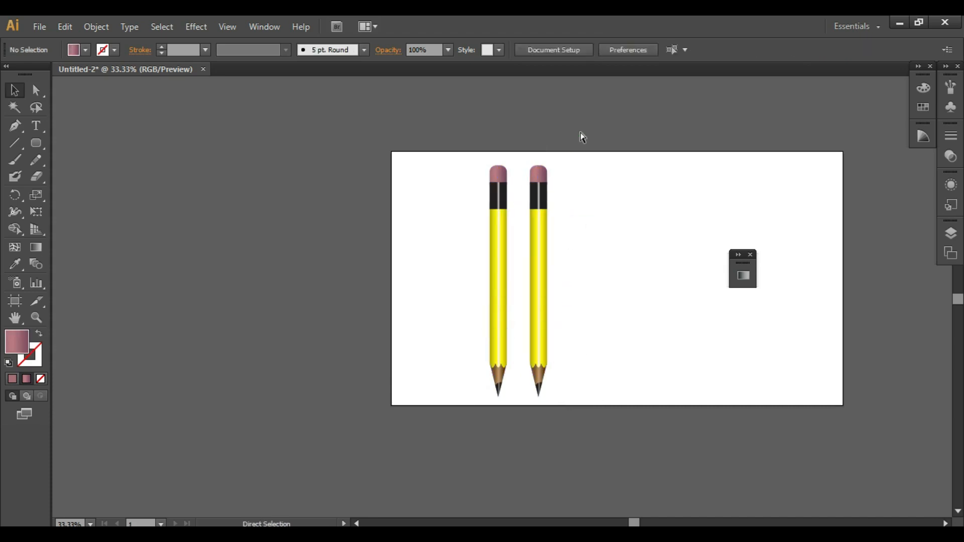
- Recolour the left body strip of the copied pencil green, setting its gradient's start stop to hue 124.02° and end stop to hue 88.94°
key(ctrl+1)
scroll(575, 123, up, 8)
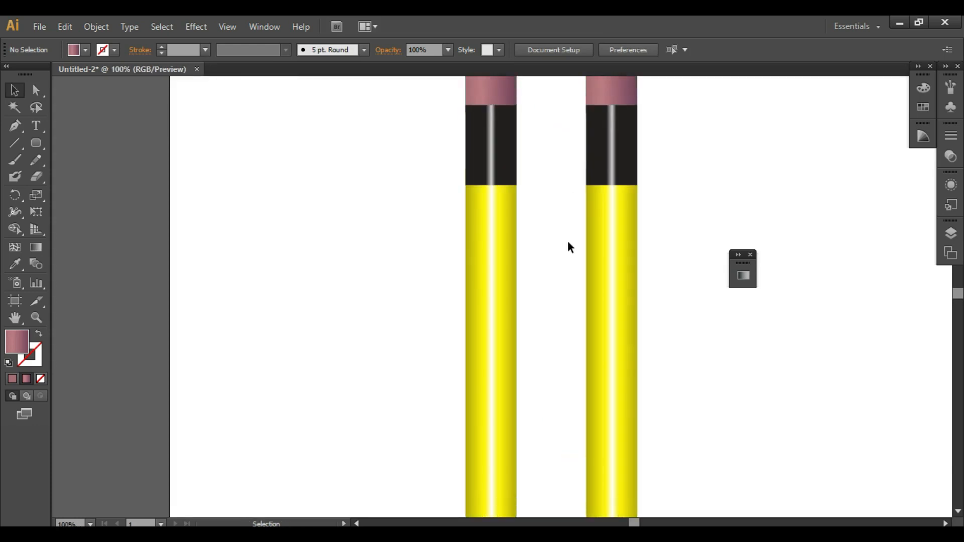
click(590, 299)
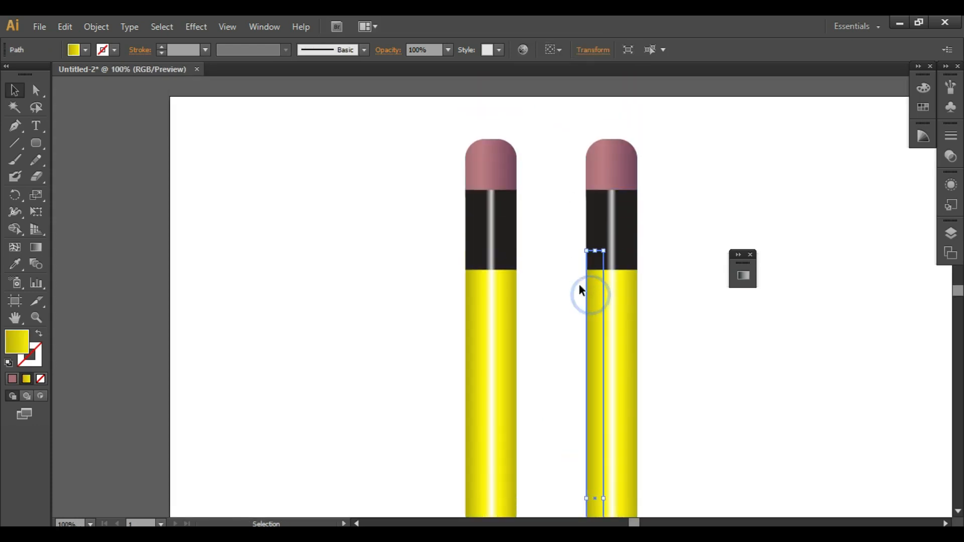
click(743, 275)
click(738, 374)
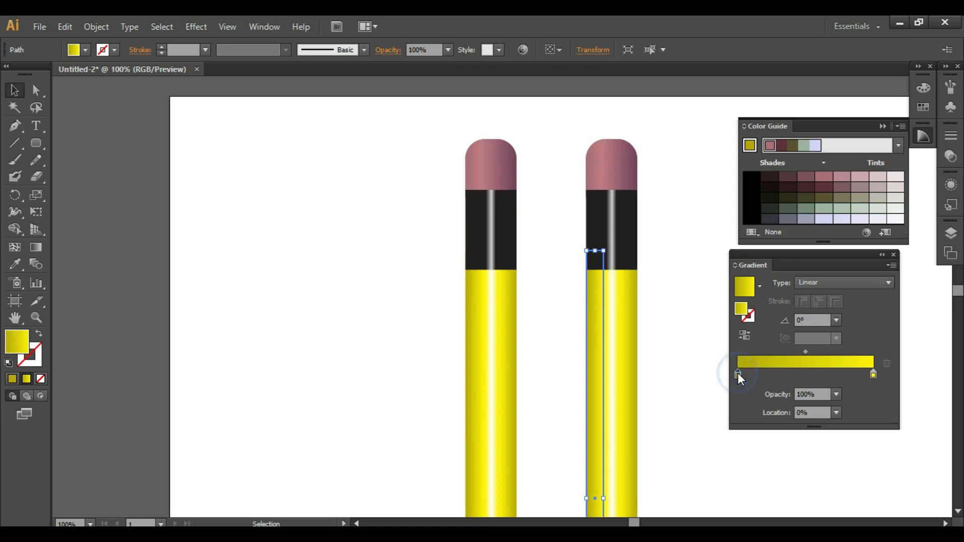
click(923, 87)
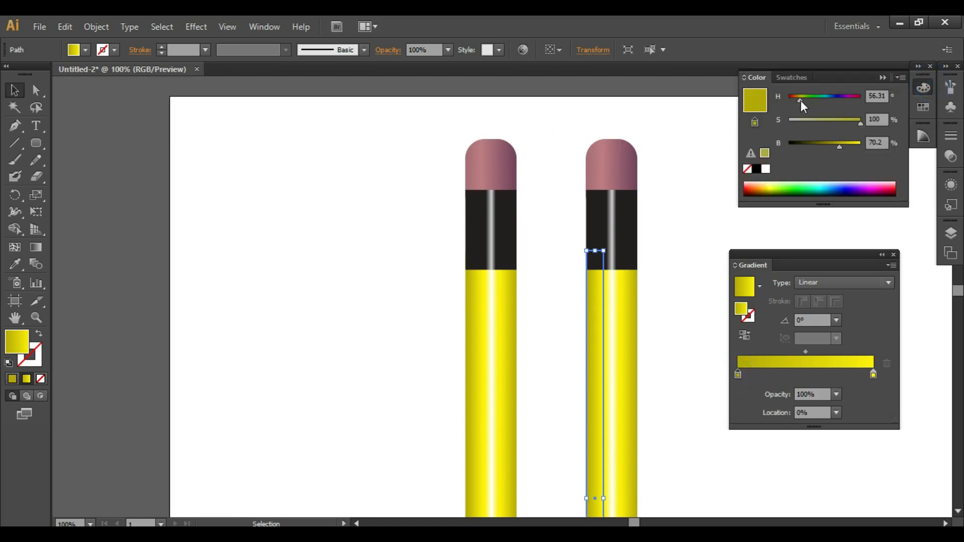
drag(800, 100, 815, 105)
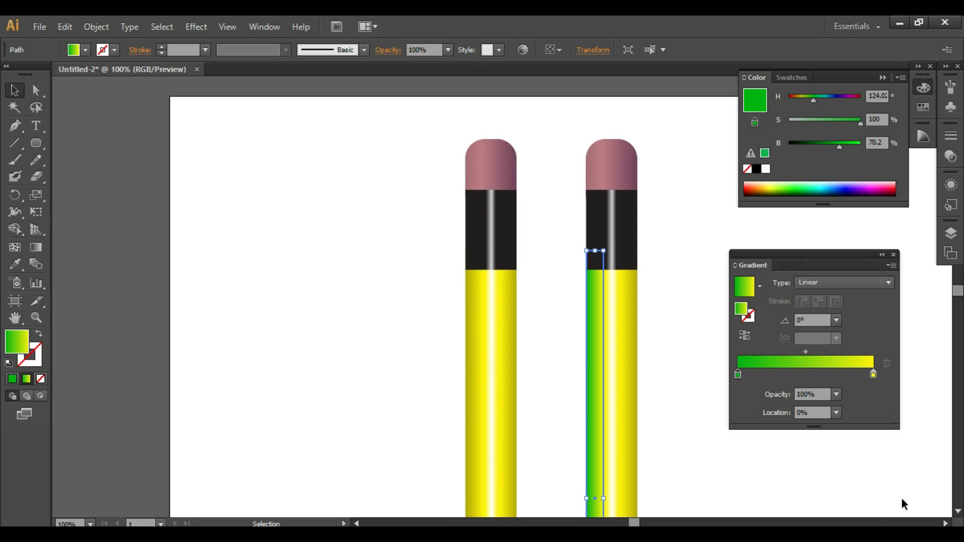
click(873, 375)
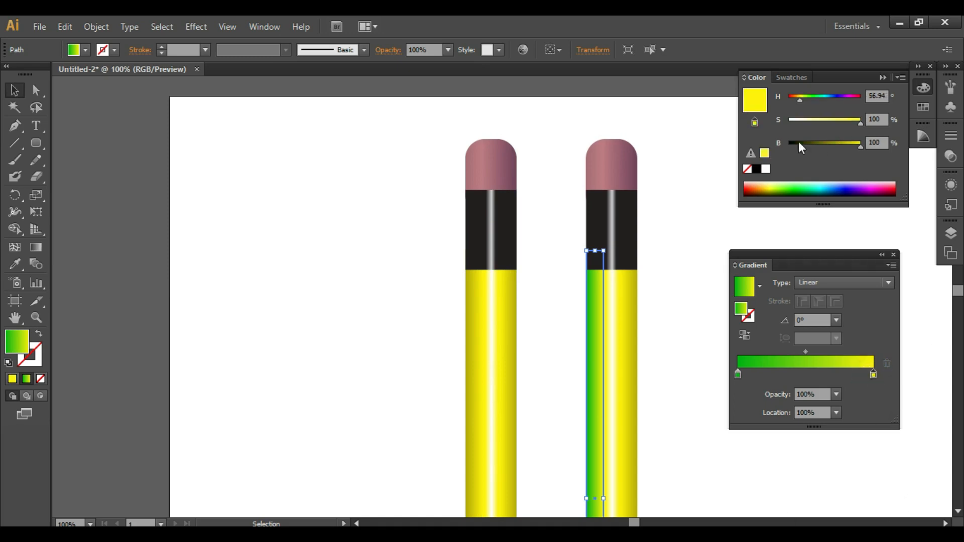
drag(799, 101, 805, 101)
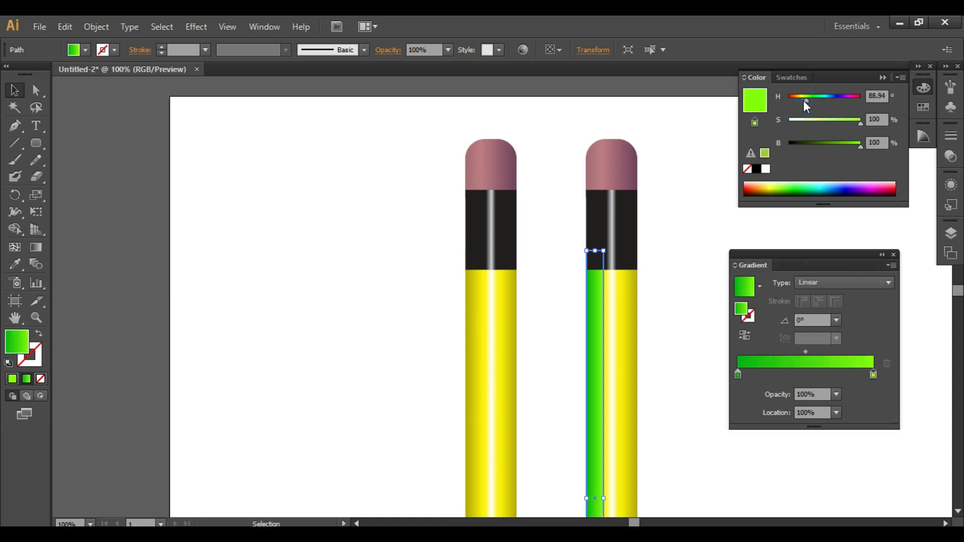
click(713, 146)
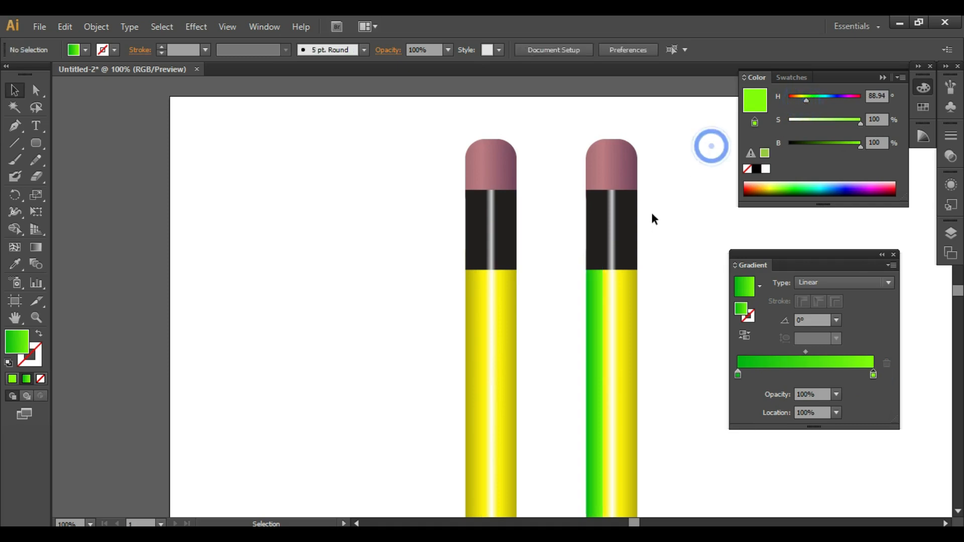
- Recolour the yellow stops of the copy's middle and right body strips green, using hue 92° for the middle strip's first stop and 90.84° for the right strip's end
click(612, 301)
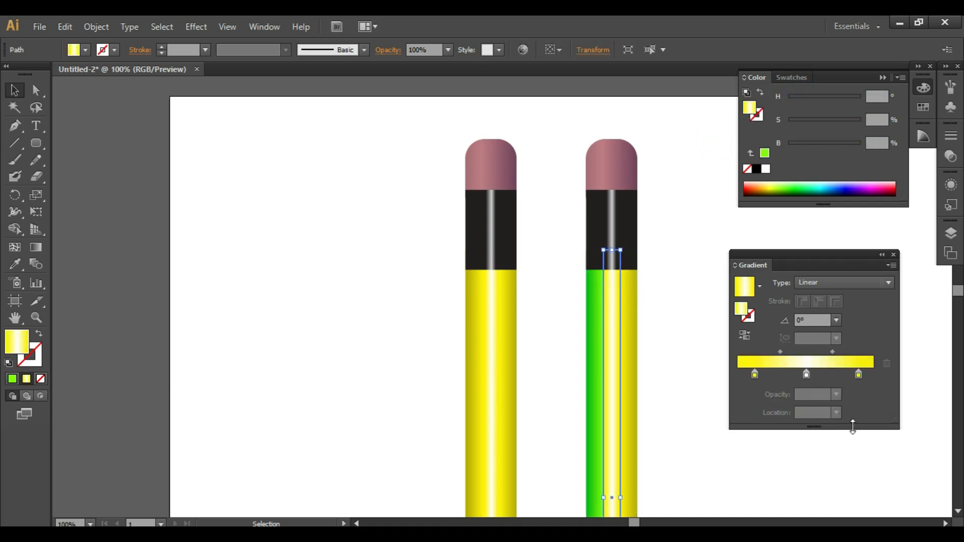
click(754, 376)
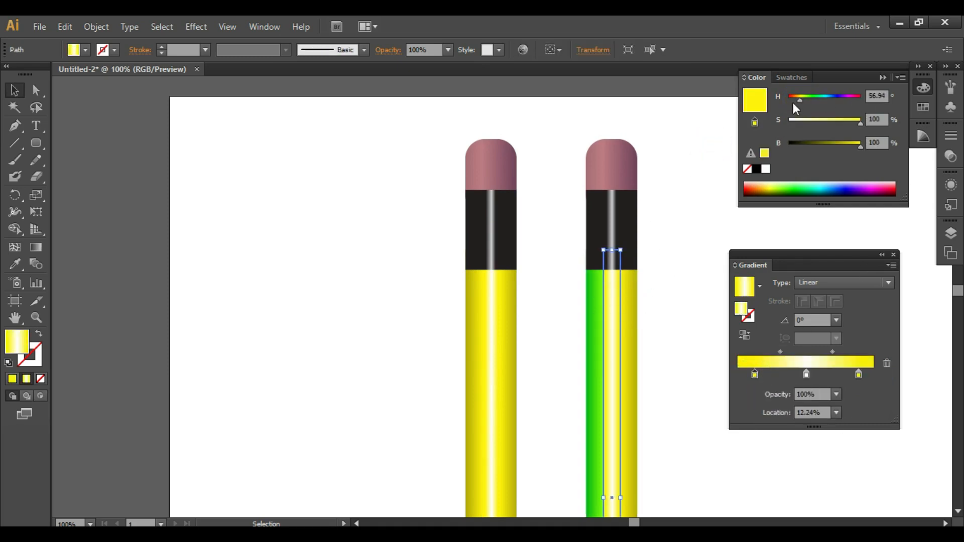
drag(800, 102, 806, 102)
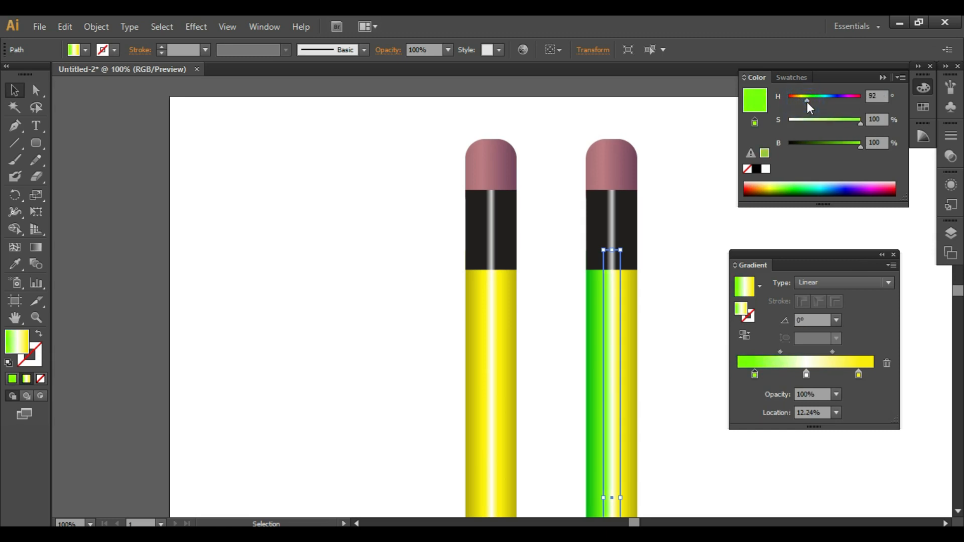
click(858, 375)
drag(803, 100, 807, 100)
click(626, 287)
click(687, 176)
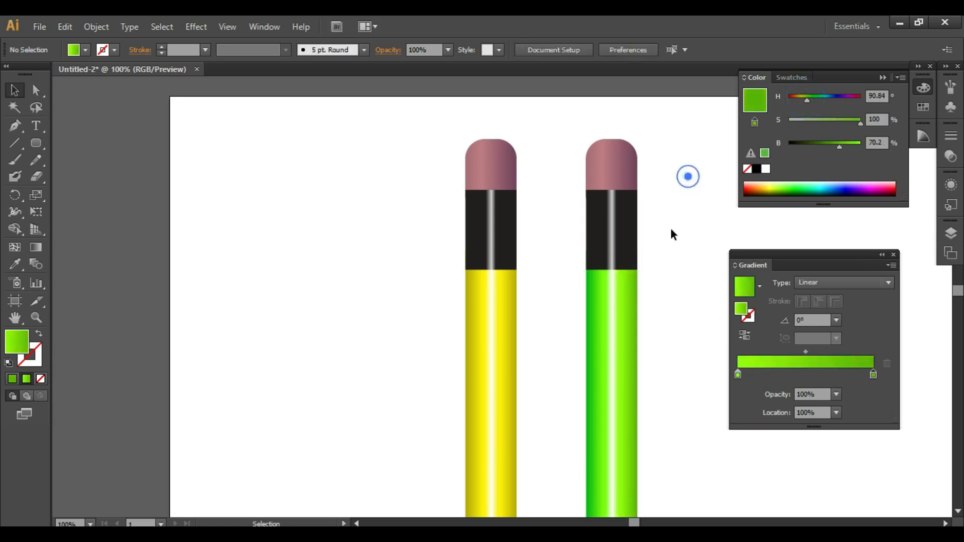
- Recolour the green pencil's lead with swatches, giving its gradient dark green outer stops and a light green middle stop
scroll(613, 417, down, 5)
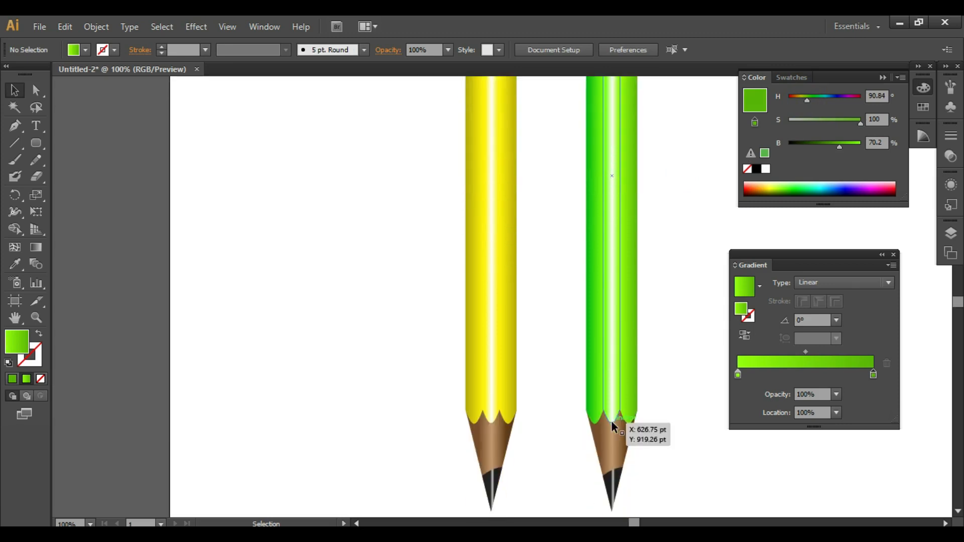
scroll(641, 456, up, 2)
scroll(644, 448, down, 4)
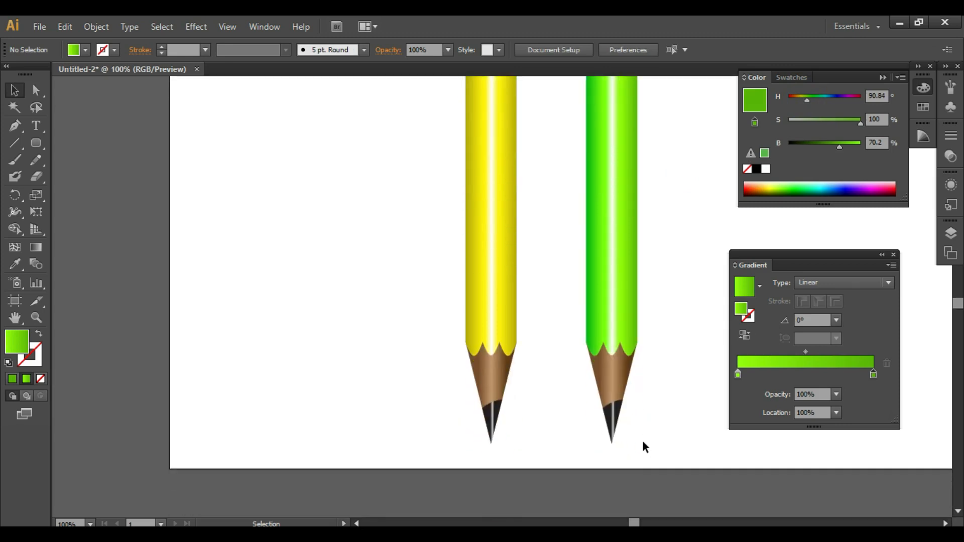
click(617, 402)
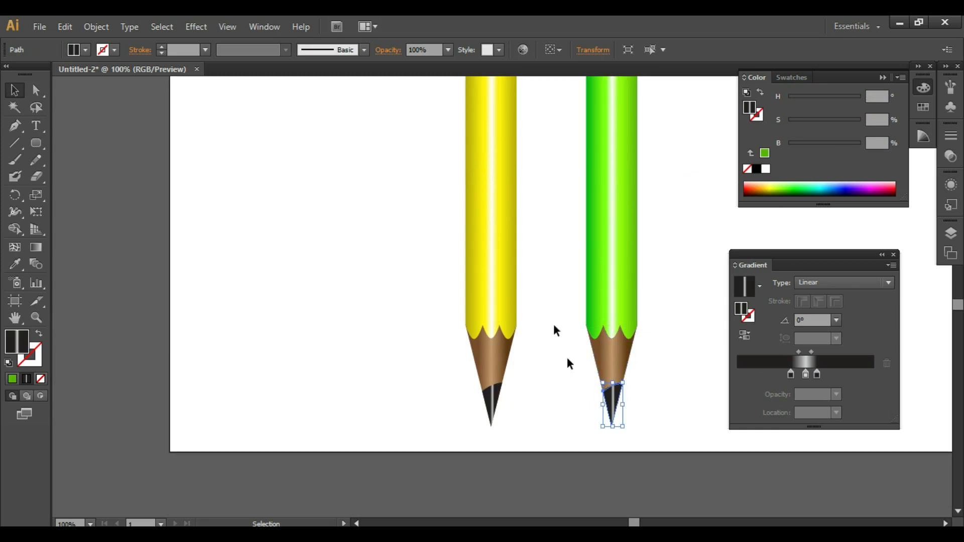
click(790, 374)
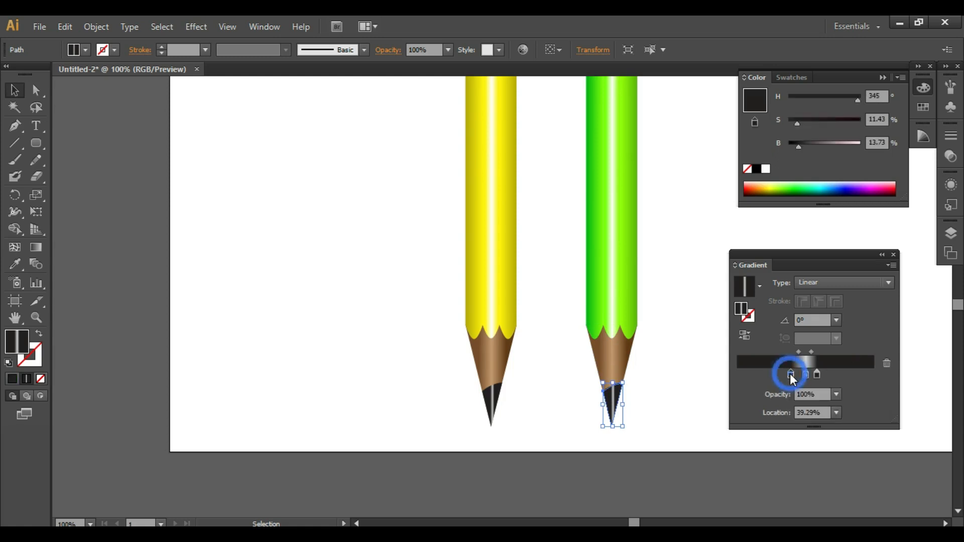
click(791, 78)
mouse_move(777, 103)
mouse_down()
mouse_move(799, 380)
mouse_move(791, 374)
mouse_up()
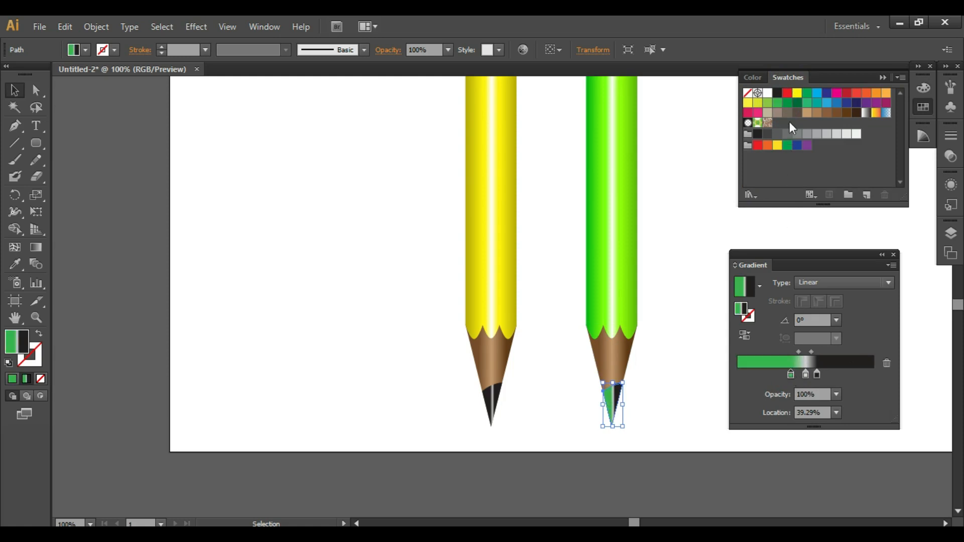
mouse_move(798, 110)
mouse_down()
mouse_move(799, 202)
mouse_move(824, 383)
mouse_move(818, 373)
mouse_up()
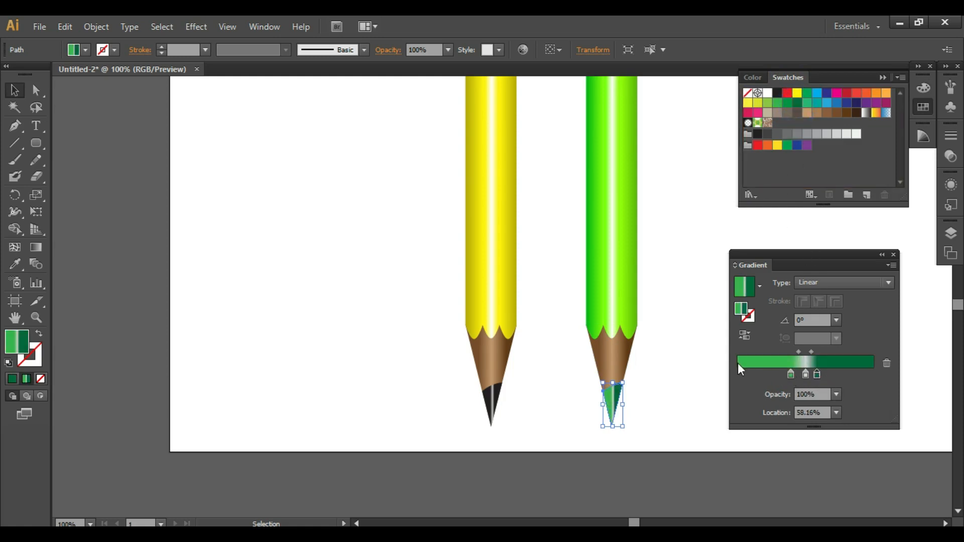
click(683, 355)
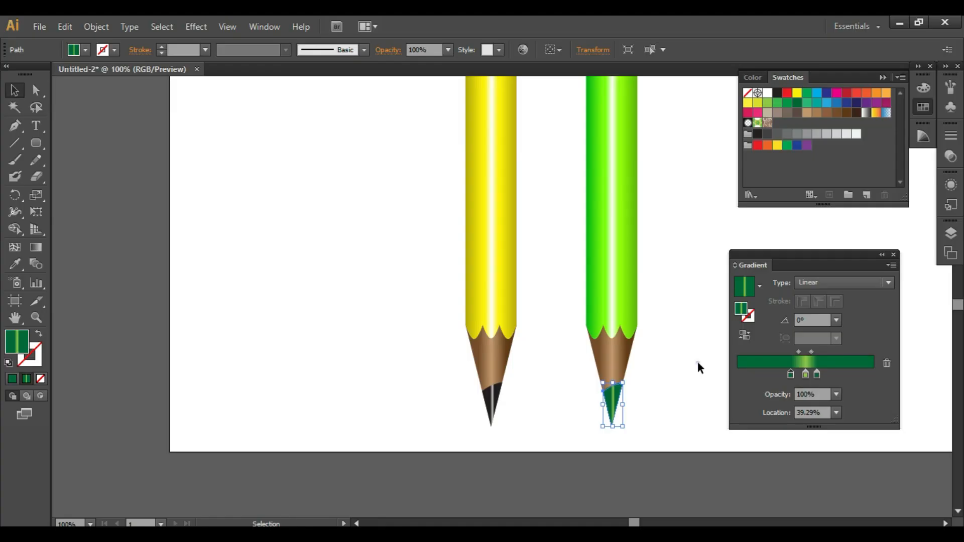
click(697, 361)
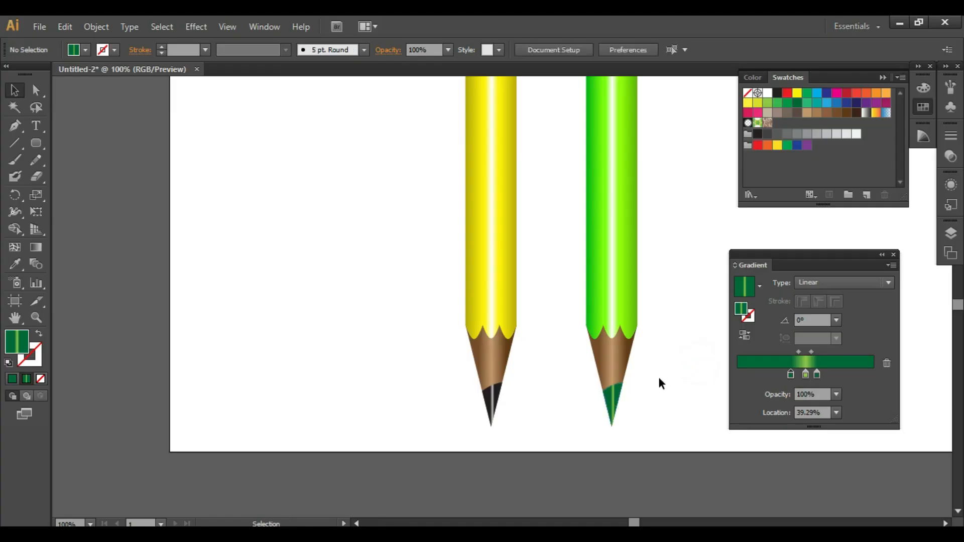
- Duplicate the whole green pencil and place the copy to its right as a third pencil
scroll(659, 381, up, 5)
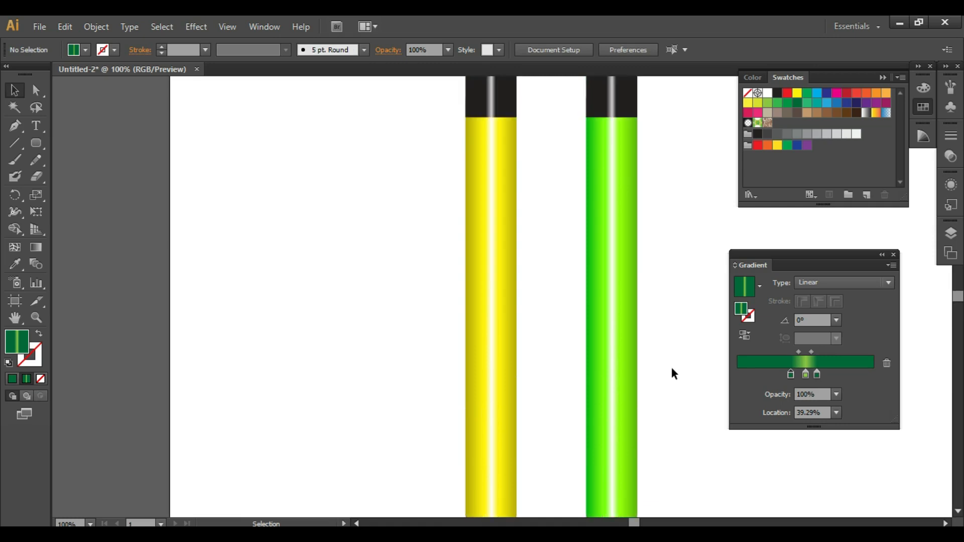
key(ctrl+minus)
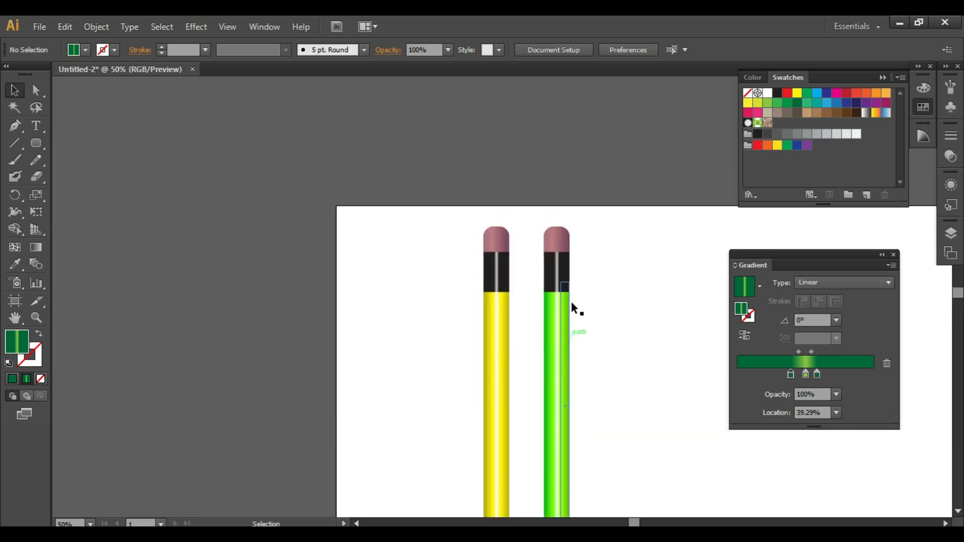
scroll(537, 205, down, 3)
mouse_move(541, 111)
mouse_down()
mouse_move(618, 420)
mouse_move(615, 507)
mouse_move(612, 498)
mouse_up()
drag(556, 384, 609, 387)
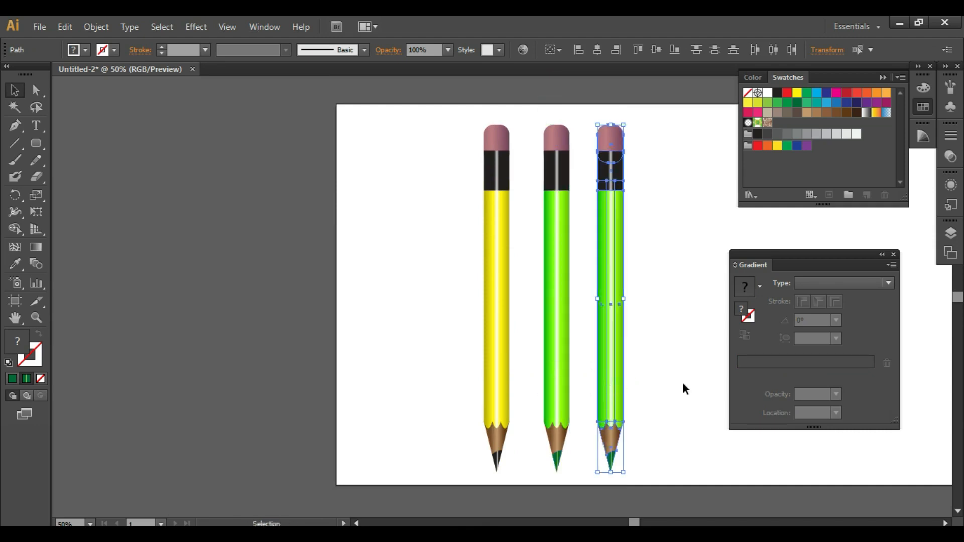
click(659, 320)
- Try to recolour the third pencil's body strips and lead in orange hues with Recolor Artwork
drag(583, 252, 633, 286)
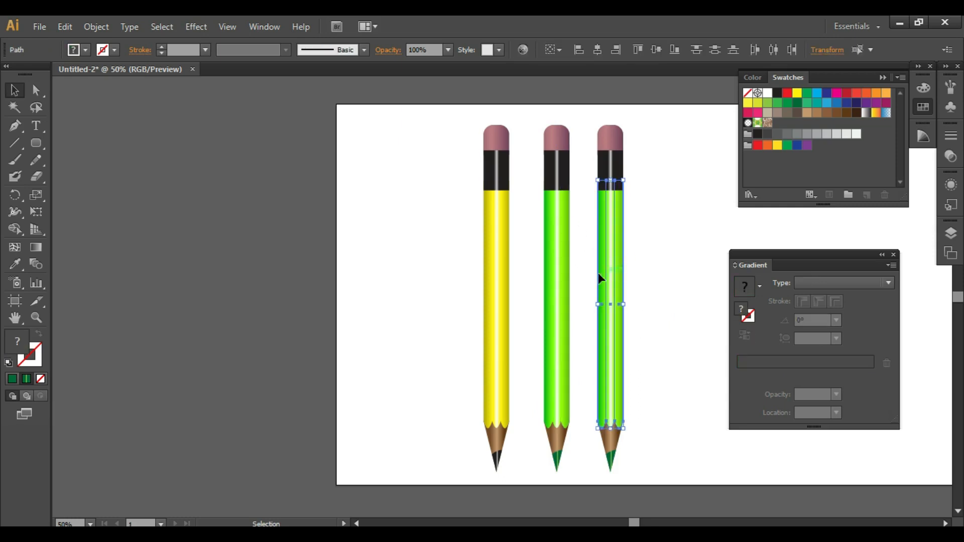
key(k)
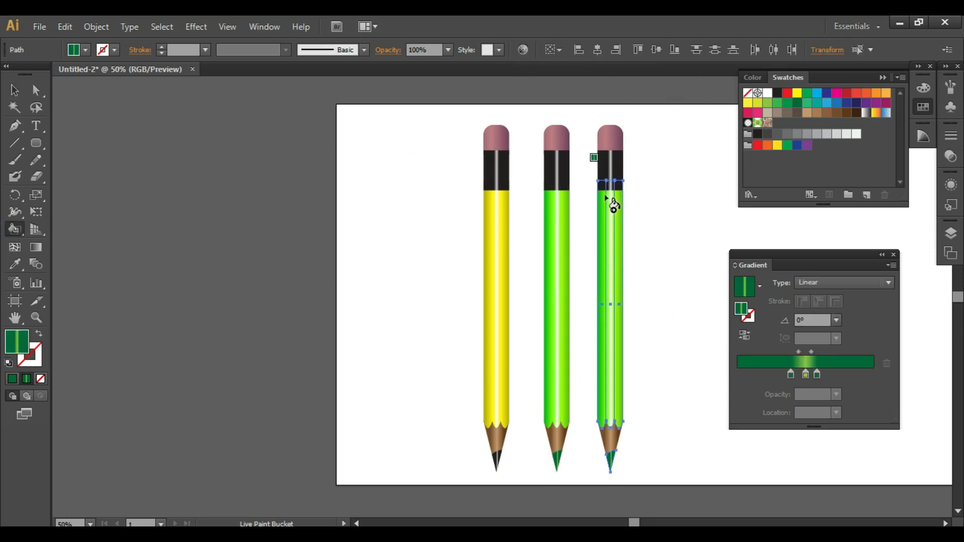
click(522, 51)
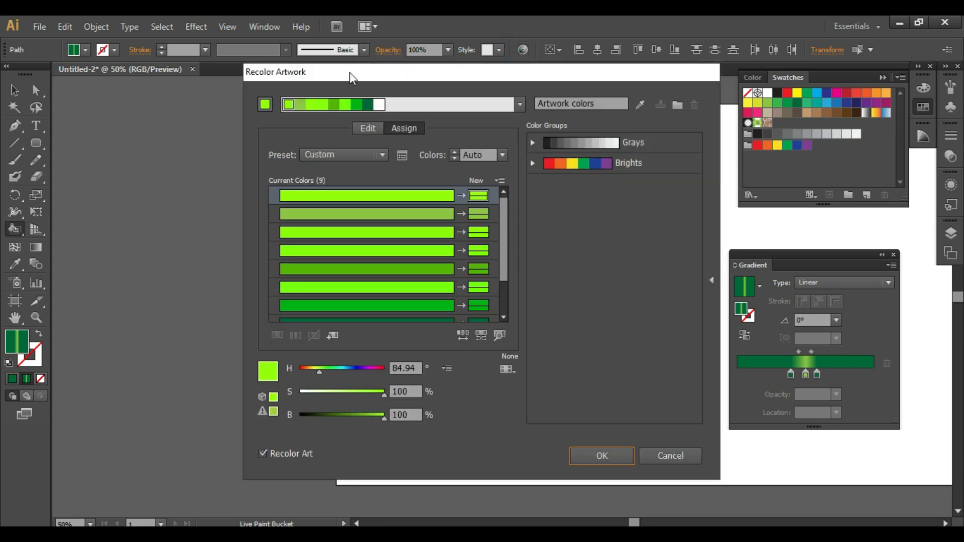
mouse_move(384, 71)
mouse_down()
mouse_move(287, 178)
mouse_move(193, 168)
mouse_move(135, 125)
mouse_up()
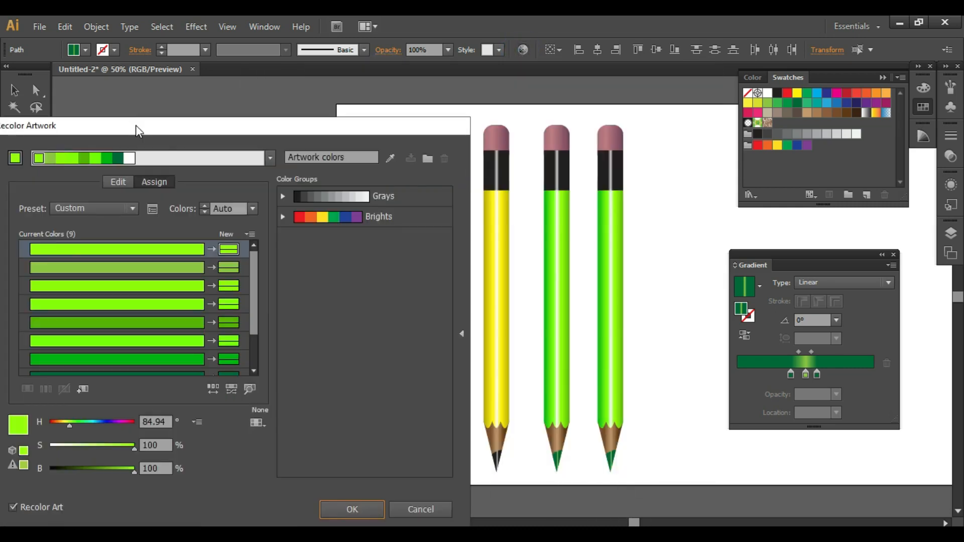
click(118, 182)
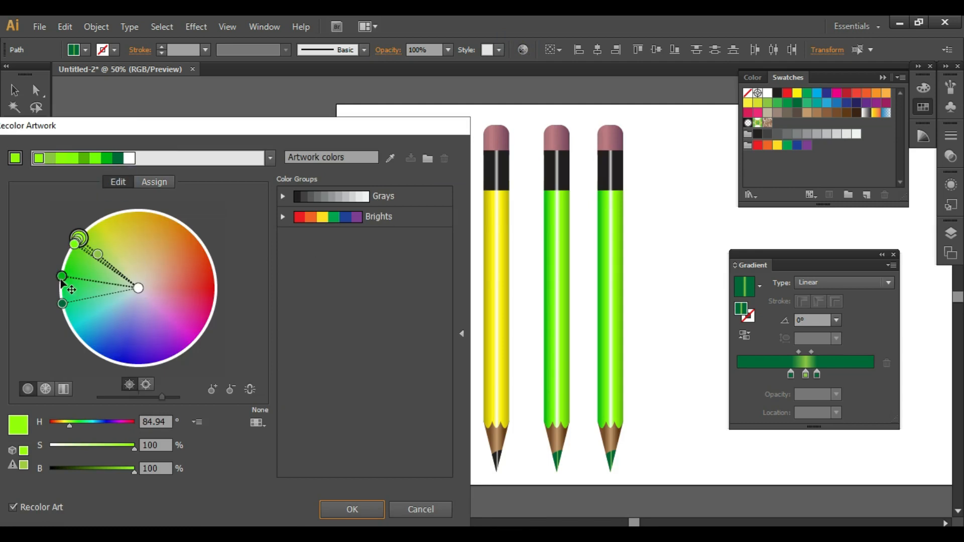
mouse_move(76, 240)
mouse_down()
mouse_move(123, 215)
mouse_move(199, 237)
mouse_move(199, 218)
mouse_move(173, 225)
mouse_move(174, 258)
mouse_move(138, 220)
mouse_move(152, 213)
mouse_up()
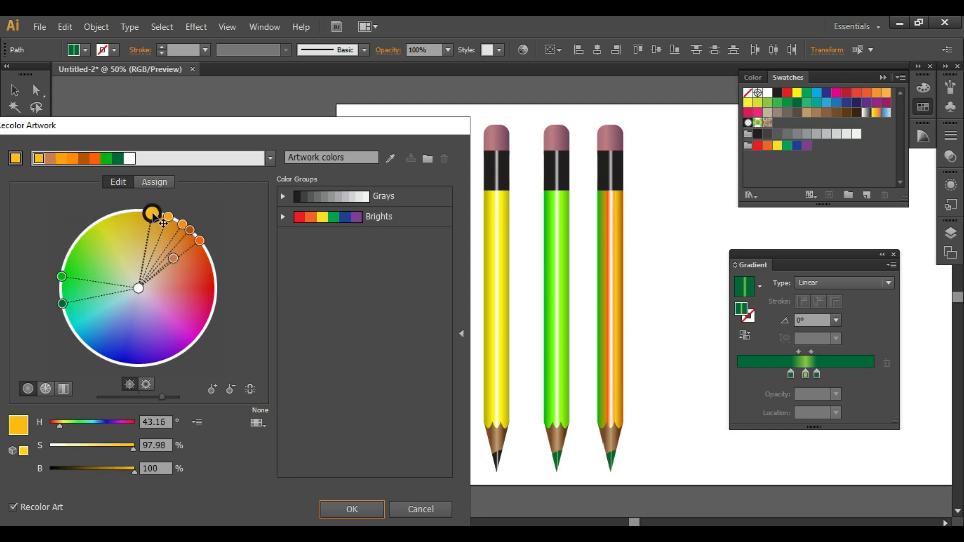
drag(62, 277, 136, 211)
mouse_move(63, 303)
mouse_down()
mouse_move(111, 210)
mouse_move(201, 236)
mouse_move(211, 254)
mouse_up()
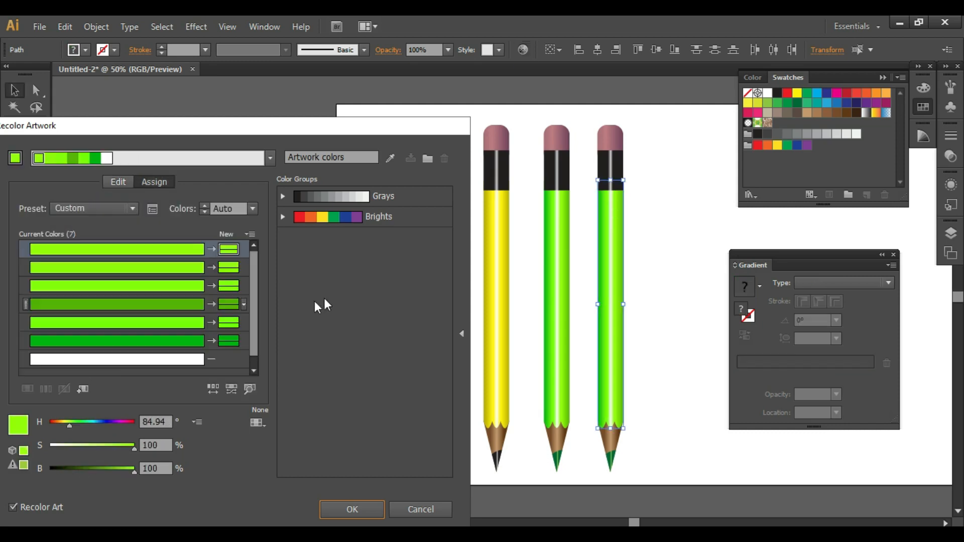
- Try shifting the third pencil's green body colours to blue on the Recolor Artwork colour wheel
click(113, 178)
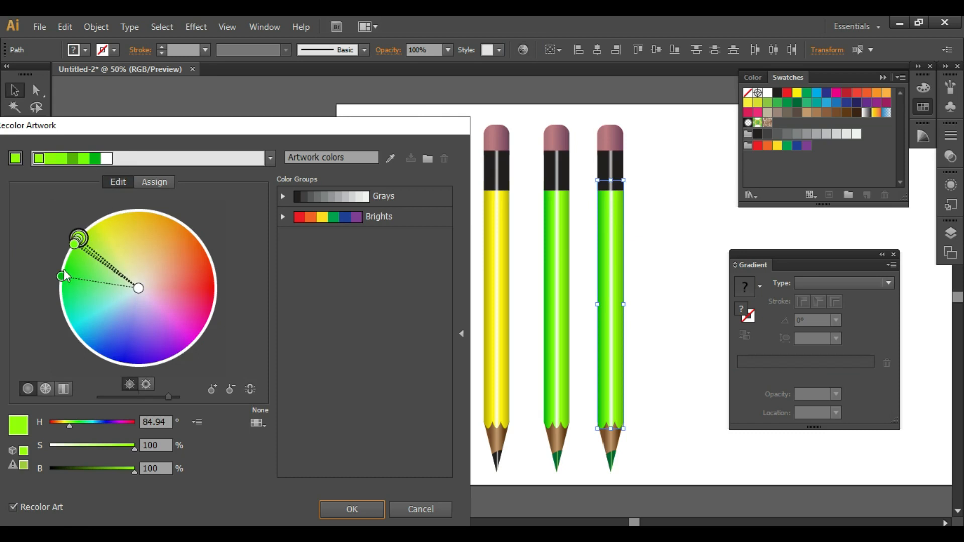
drag(62, 277, 109, 359)
mouse_move(75, 244)
mouse_down()
mouse_move(70, 317)
mouse_move(98, 355)
mouse_up()
drag(77, 243, 91, 347)
mouse_move(78, 241)
mouse_down()
mouse_move(69, 321)
mouse_move(85, 341)
mouse_up()
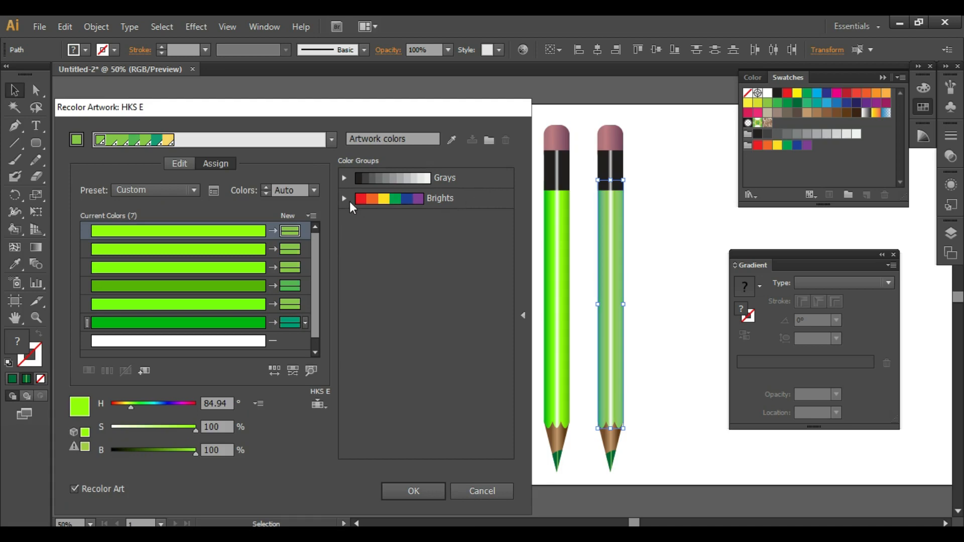
- Recolour the third pencil's body with the Grays colour group and undo the last change
click(342, 197)
click(345, 200)
click(343, 179)
click(343, 179)
click(392, 179)
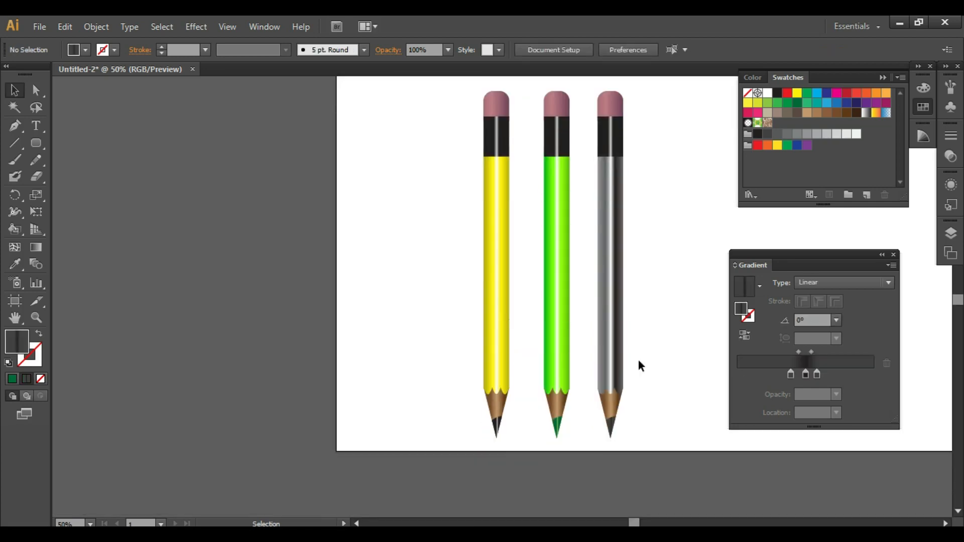
key(ctrl+z)
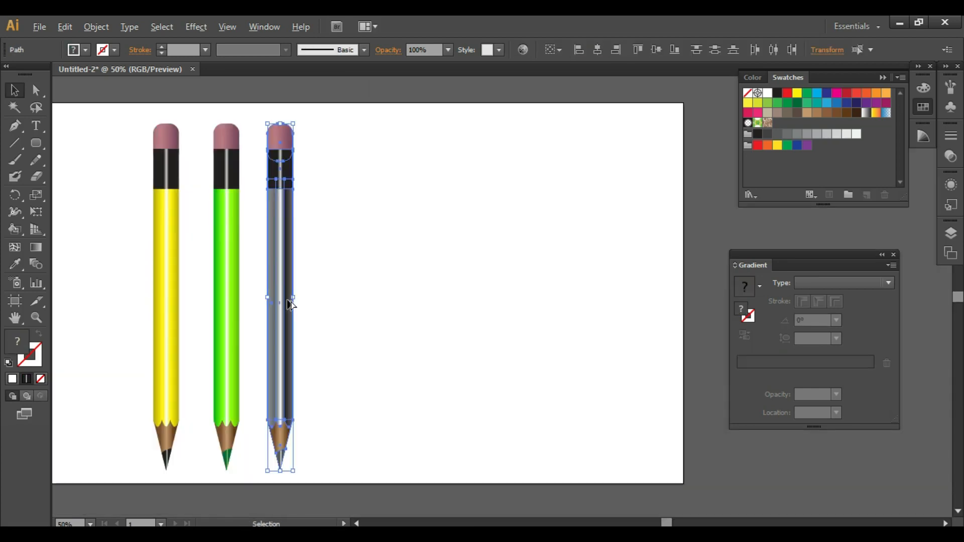
- Duplicate the grey pencil to its right and recolour the copy's body strips and lead with red gradients, darkening the body's outer edges
drag(288, 304, 345, 305)
click(409, 286)
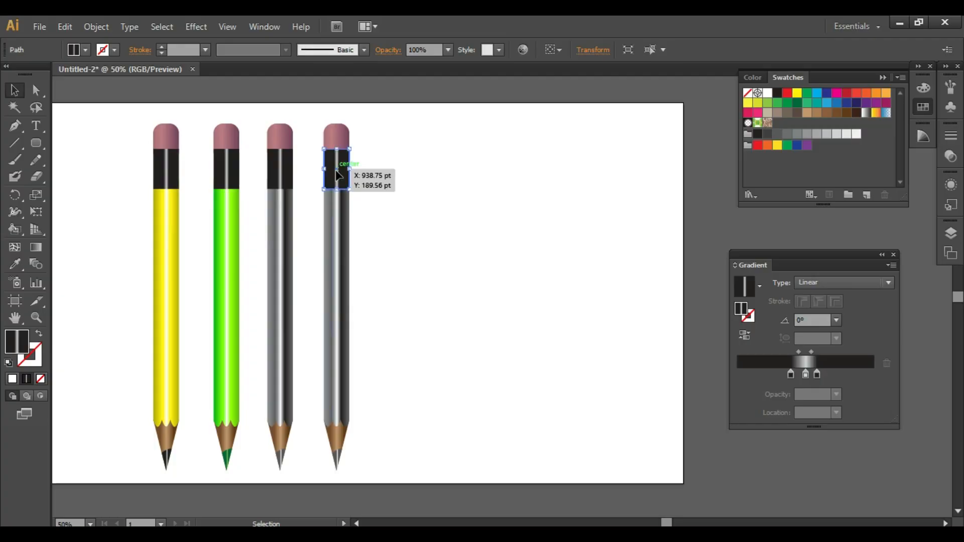
click(738, 375)
drag(859, 144, 823, 157)
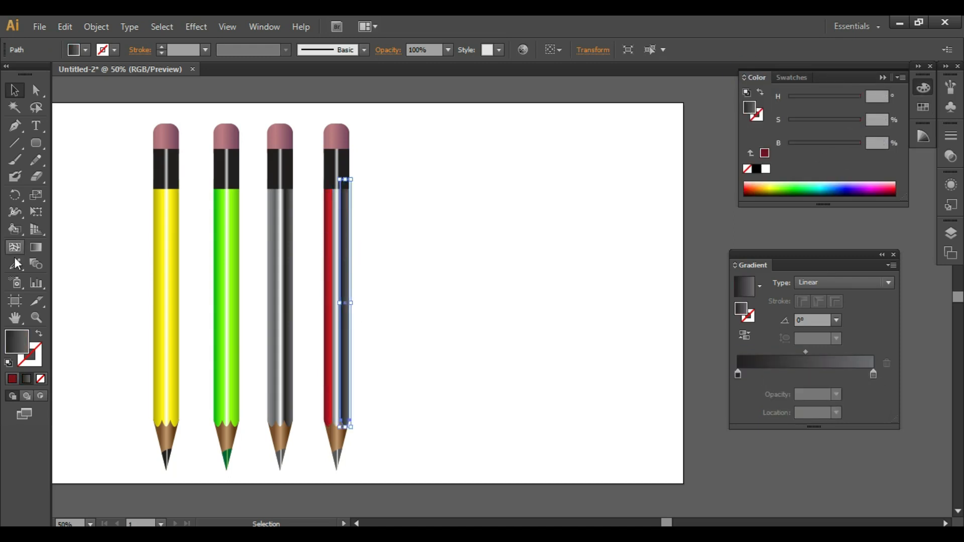
click(438, 246)
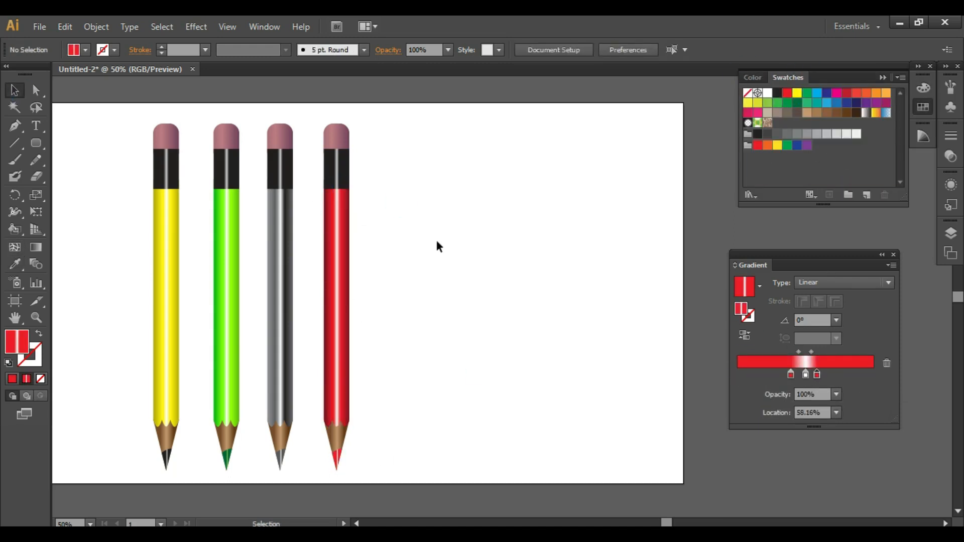
- Fill the red pencil's black band with the orange-yellow gradient swatch and set the gradient's end stop to orange
click(337, 169)
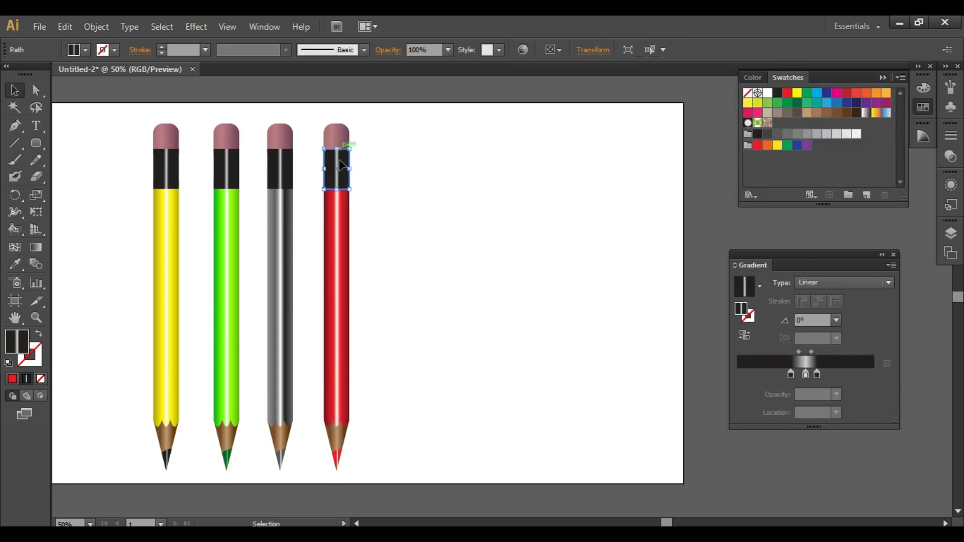
click(876, 112)
drag(877, 93, 873, 374)
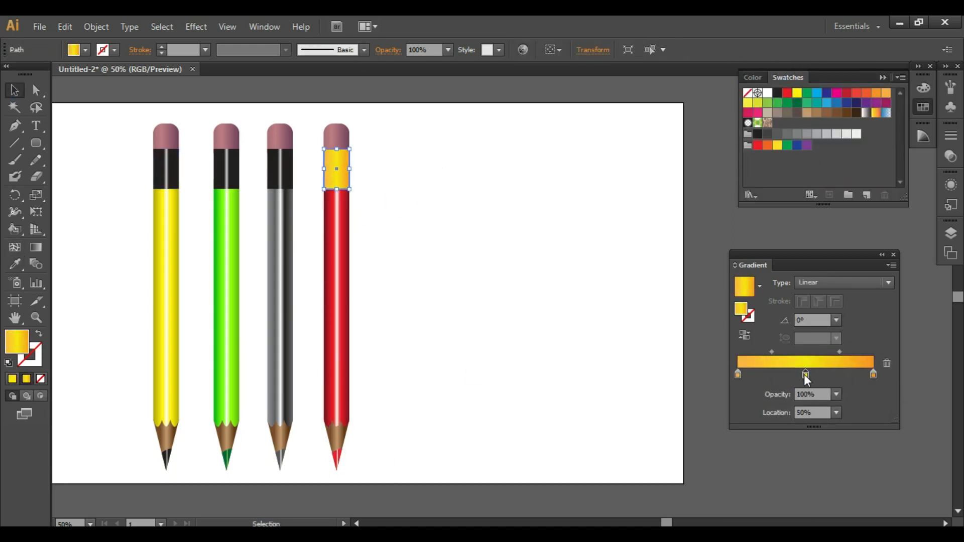
- Move the band gradient's two orange stops inward and add darker brown-orange stops at both ends
drag(738, 374, 759, 374)
drag(874, 374, 852, 374)
click(874, 374)
click(753, 77)
click(738, 374)
drag(858, 146, 835, 147)
- Add an anchor point at the middle of the gold band's upper edge and another at the middle of its lower edge
key(z)
drag(304, 119, 397, 232)
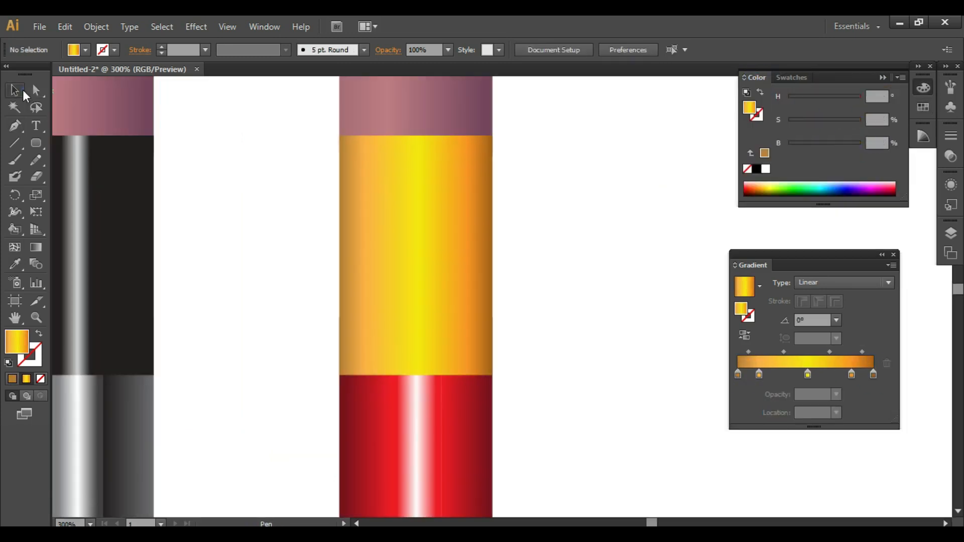
click(18, 92)
click(383, 191)
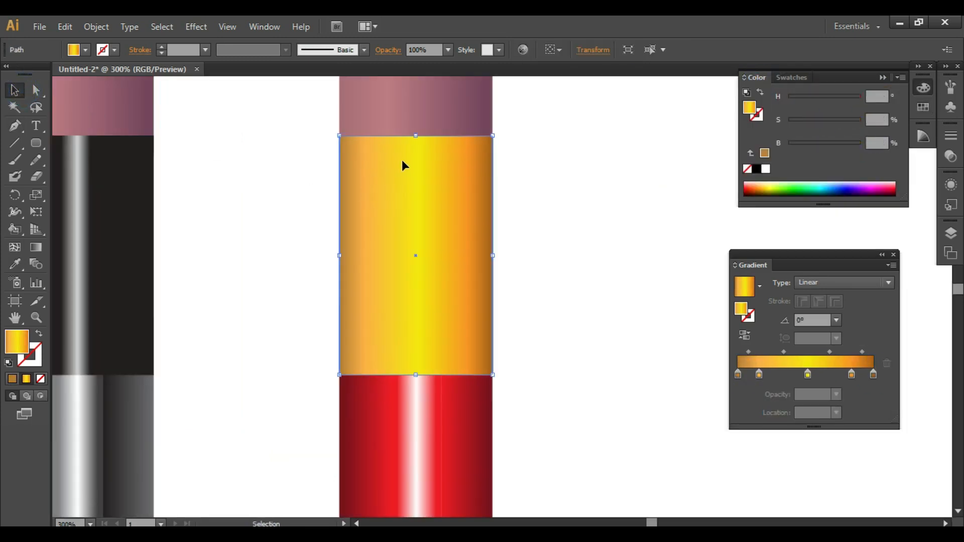
key(p)
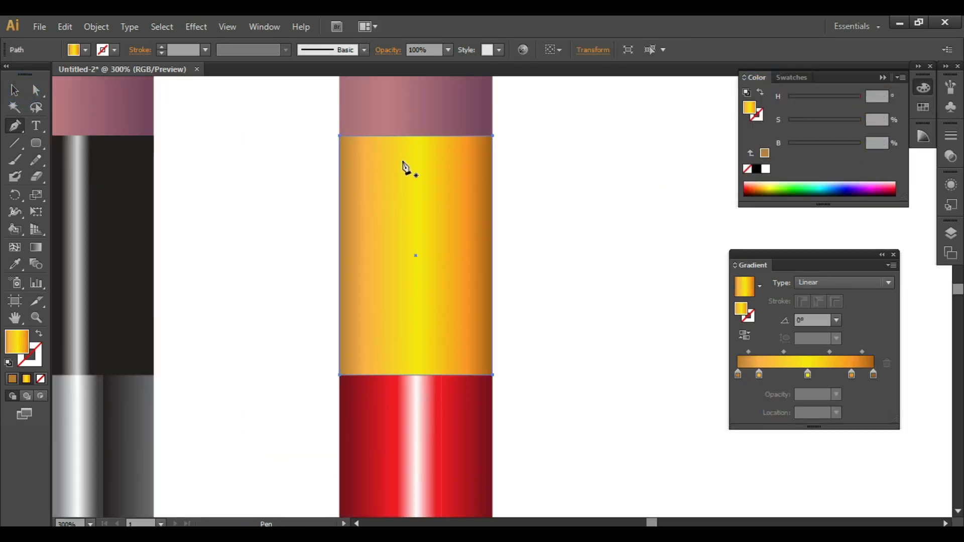
click(416, 136)
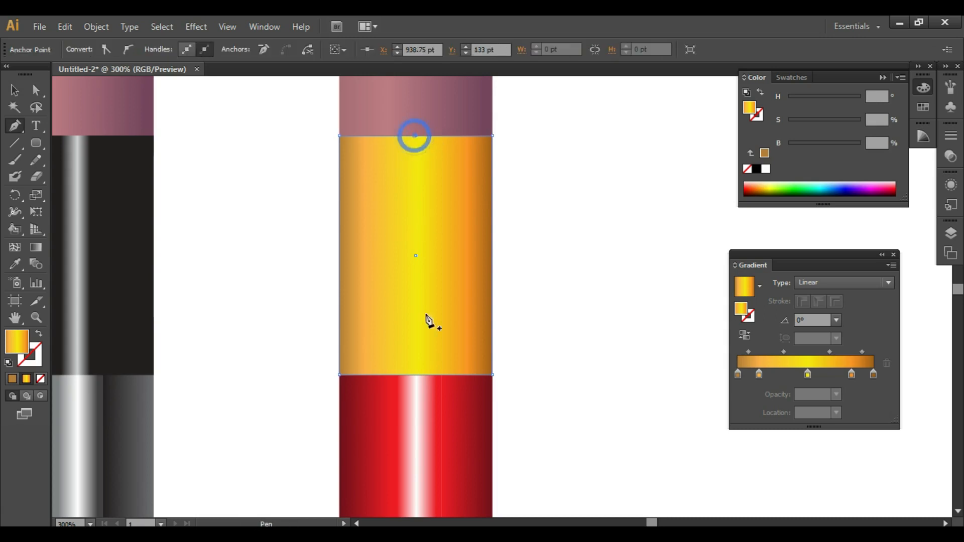
click(418, 375)
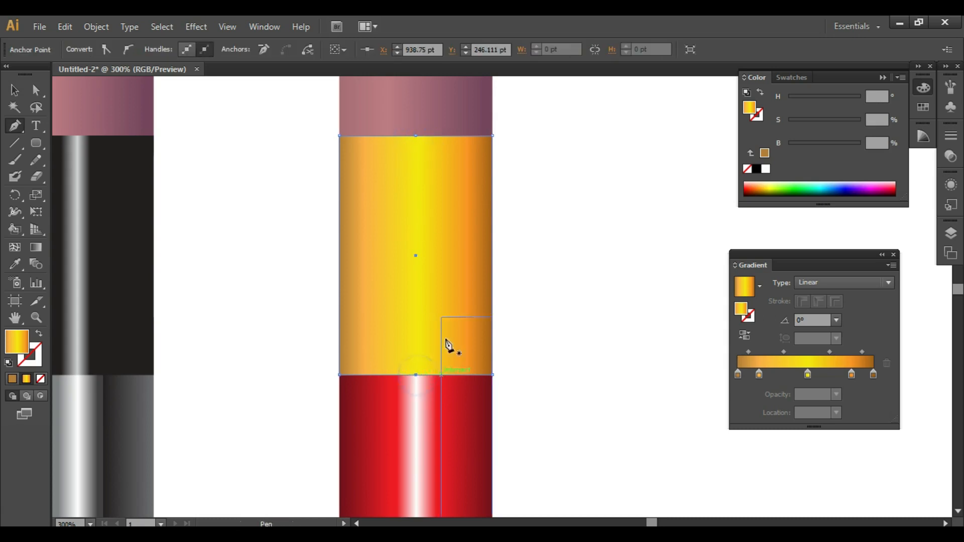
- Select the gold band's two new middle anchor points together and nudge them upward by about 7 pt
click(35, 91)
click(416, 136)
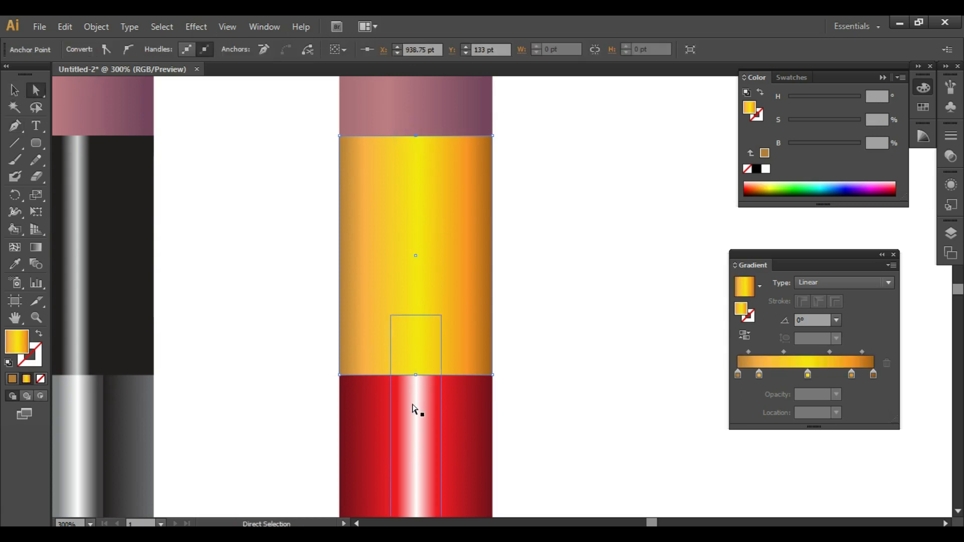
shift+click(416, 376)
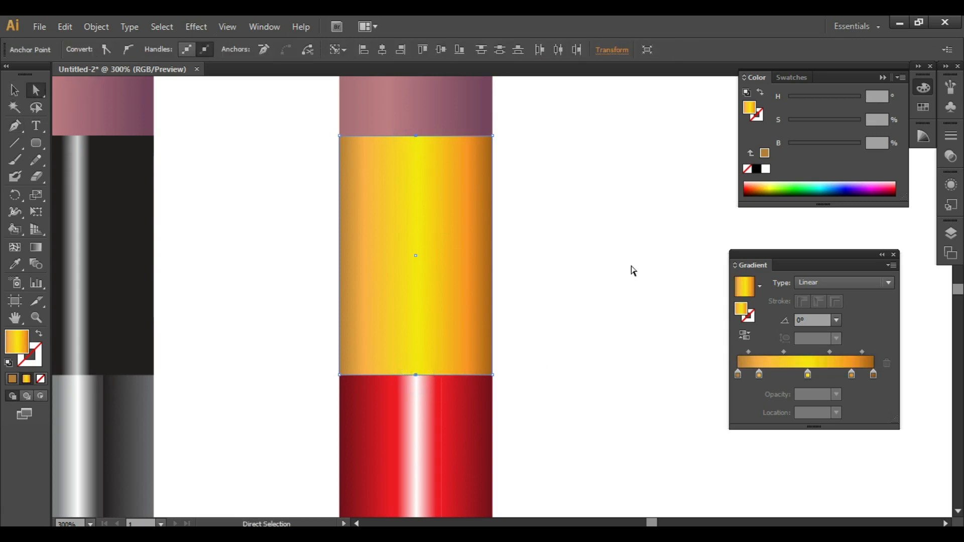
key(Up)
key(Up)
key(Up)
key(Up)
key(Up)
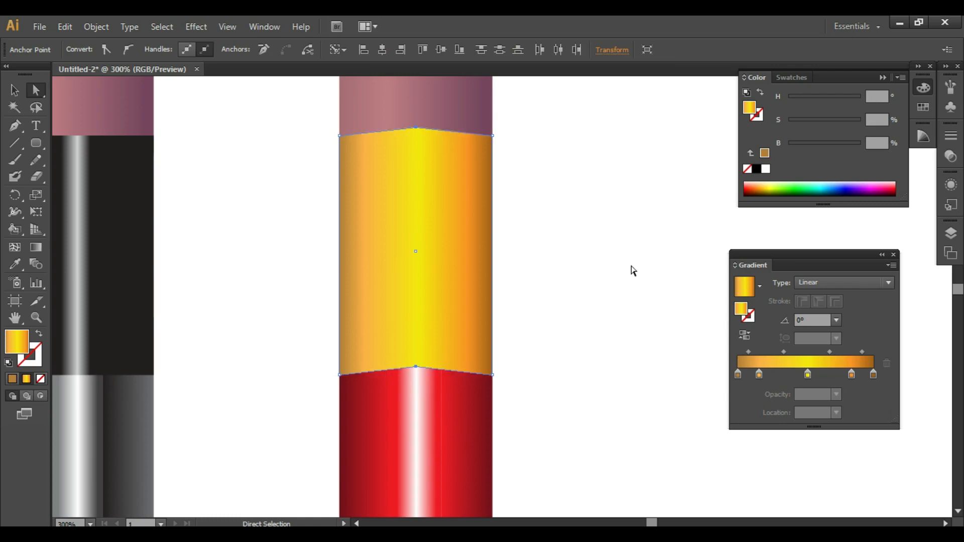
key(Up)
key(Up)
key(Up)
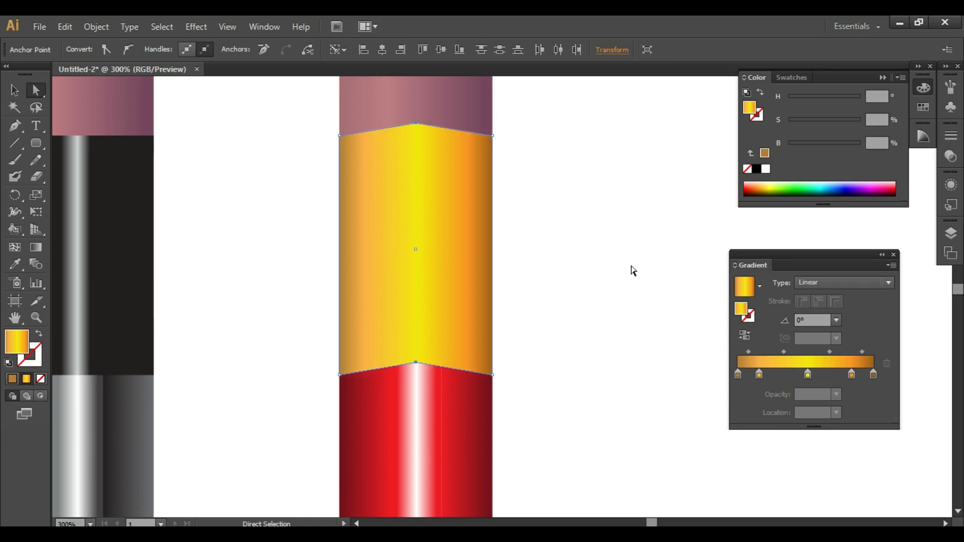
- Convert the gold band's two raised points to smooth points and lengthen the lower point's handle to arch the edges, then deselect
click(128, 50)
click(416, 122)
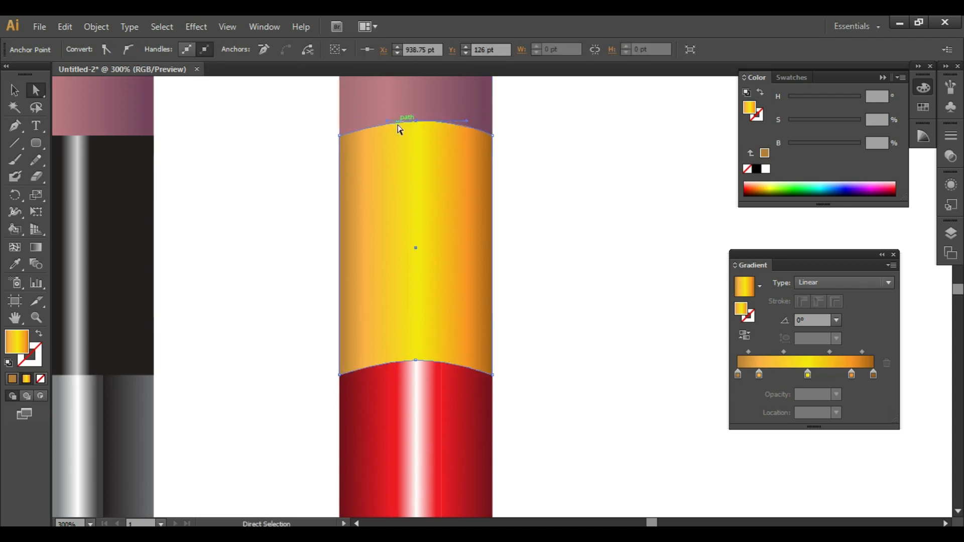
click(416, 360)
drag(453, 361, 470, 360)
key(ctrl+shift+a)
key(ctrl+minus)
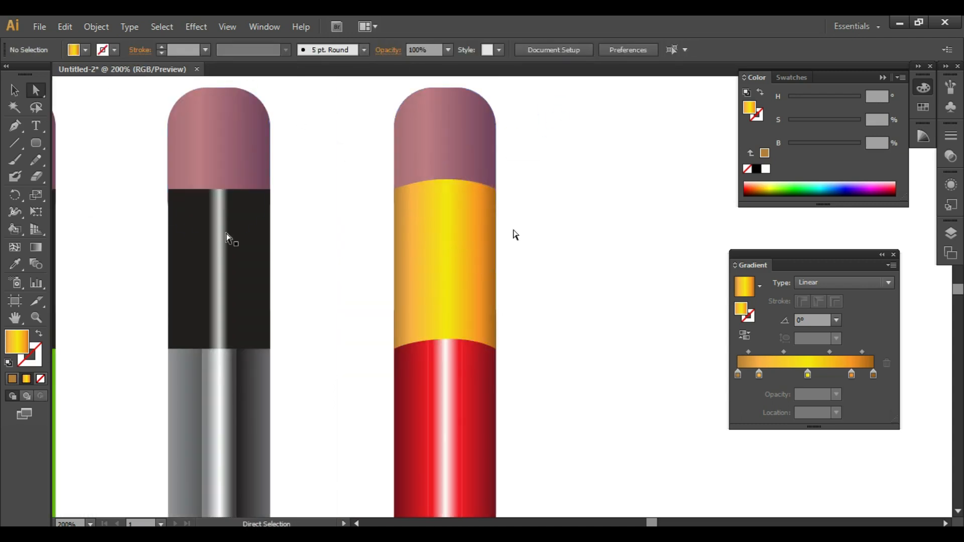
- Draw a very narrow vertical rectangle on the empty canvas beside the red pencil's eraser
drag(36, 143, 89, 144)
drag(556, 132, 559, 167)
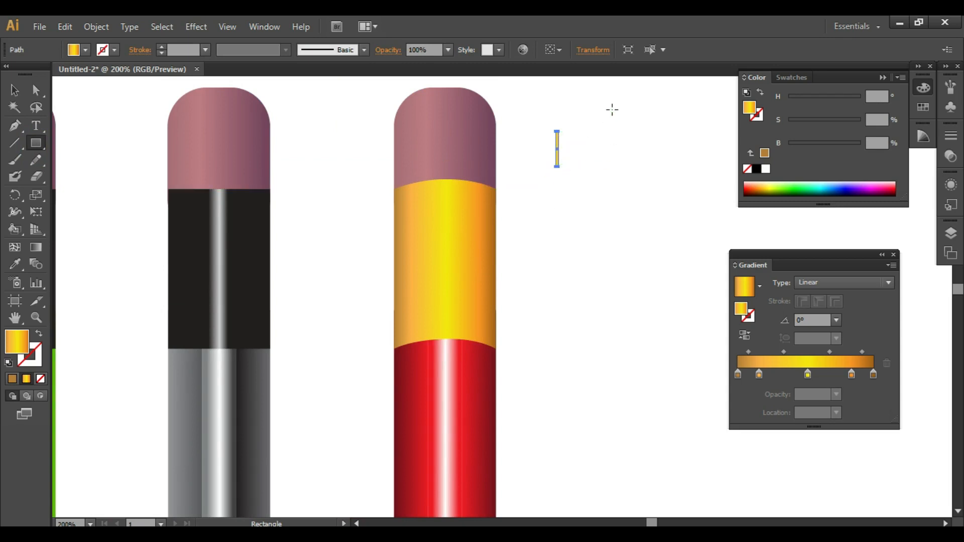
- Fill the narrow rectangle with solid yellow, matching the shade sampled from the middle of the gold band
key(ctrl+plus)
key(ctrl+plus)
key(ctrl+plus)
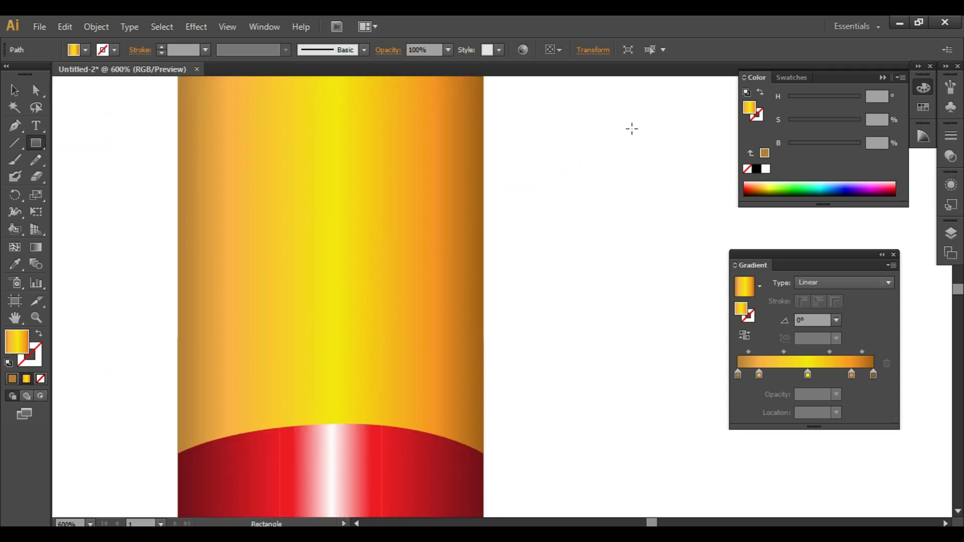
scroll(632, 130, up, 5)
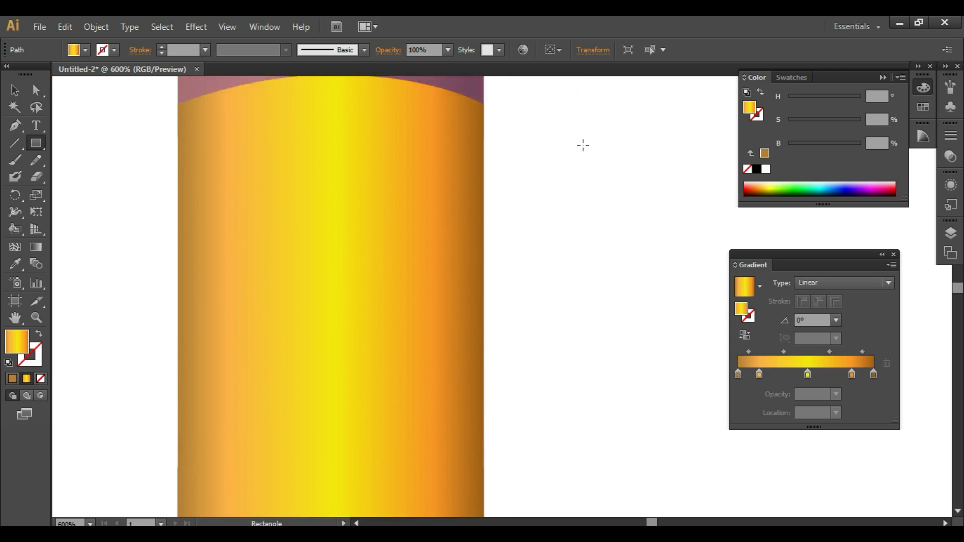
scroll(572, 144, up, 2)
key(space)
drag(628, 143, 413, 336)
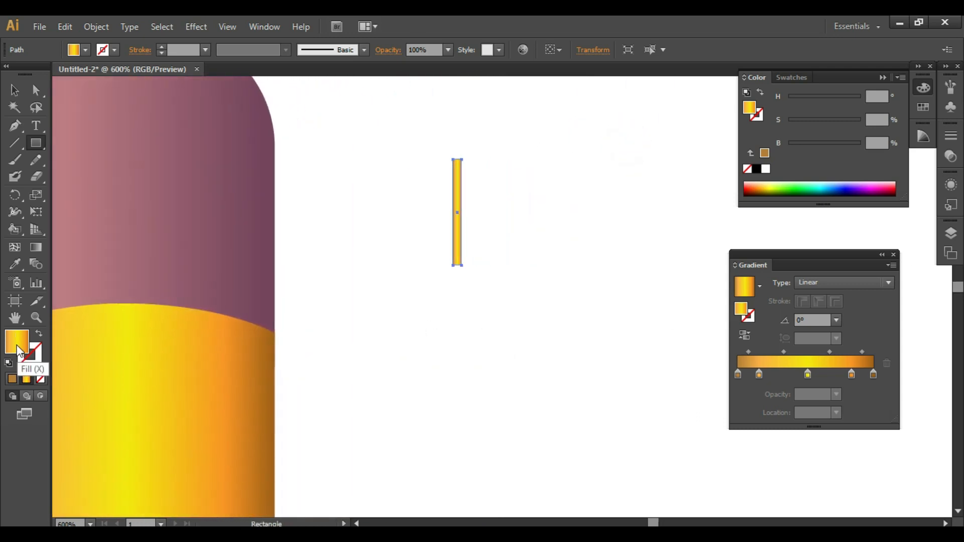
click(791, 78)
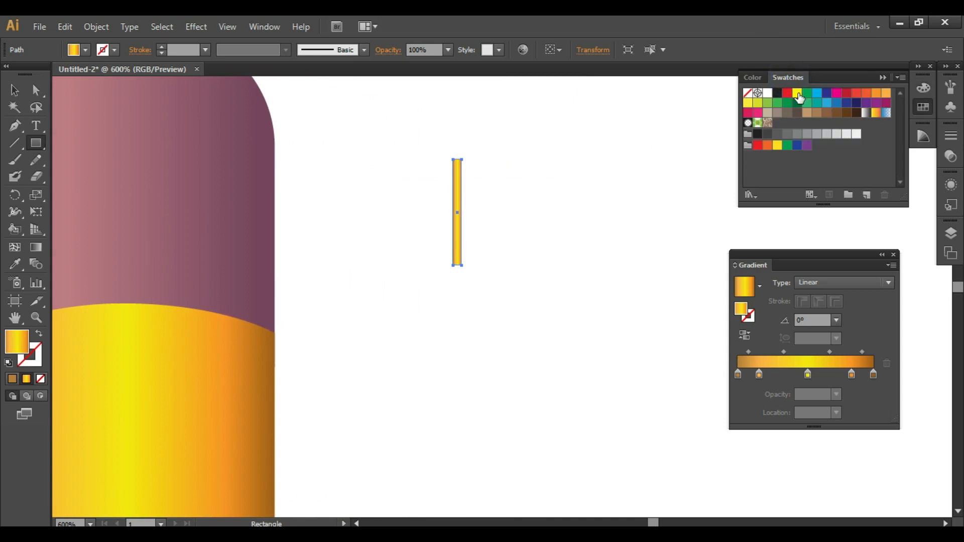
click(799, 95)
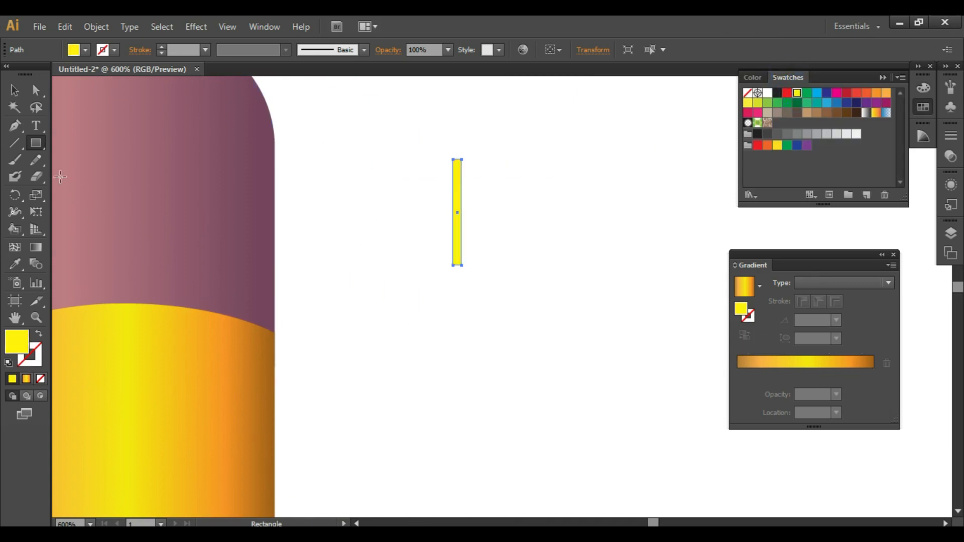
click(12, 264)
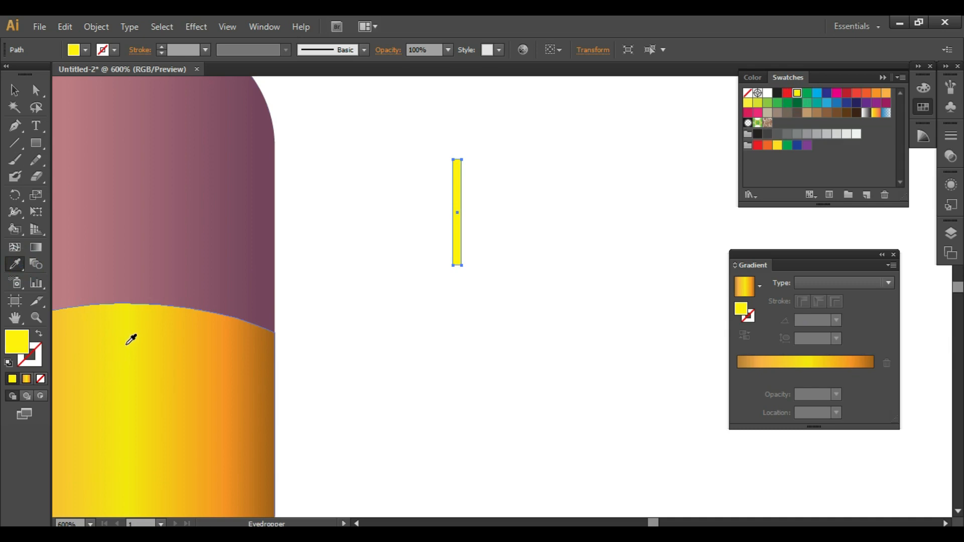
key(v)
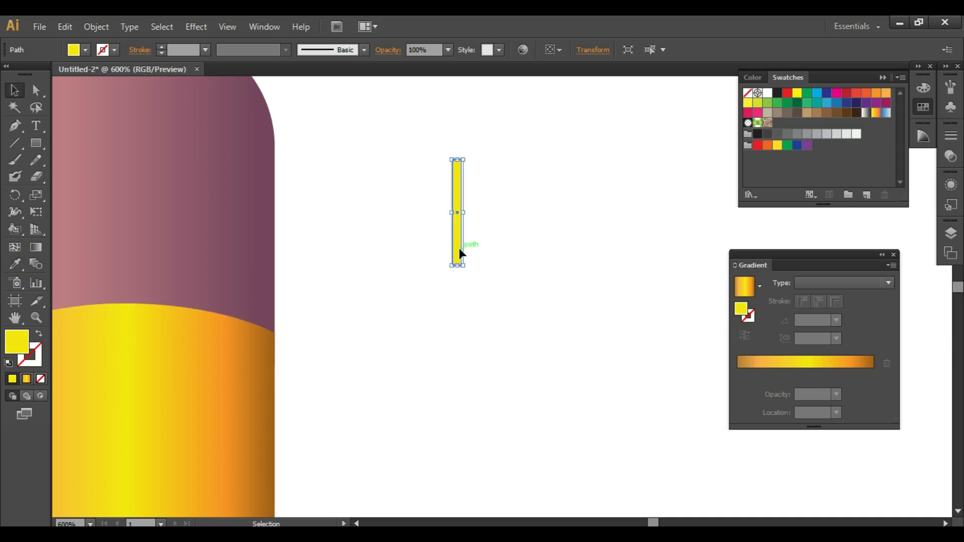
- Duplicate the yellow strip right beside itself and fill the copy with a yellow-orange shade sampled from the gold band
drag(460, 250, 471, 256)
key(i)
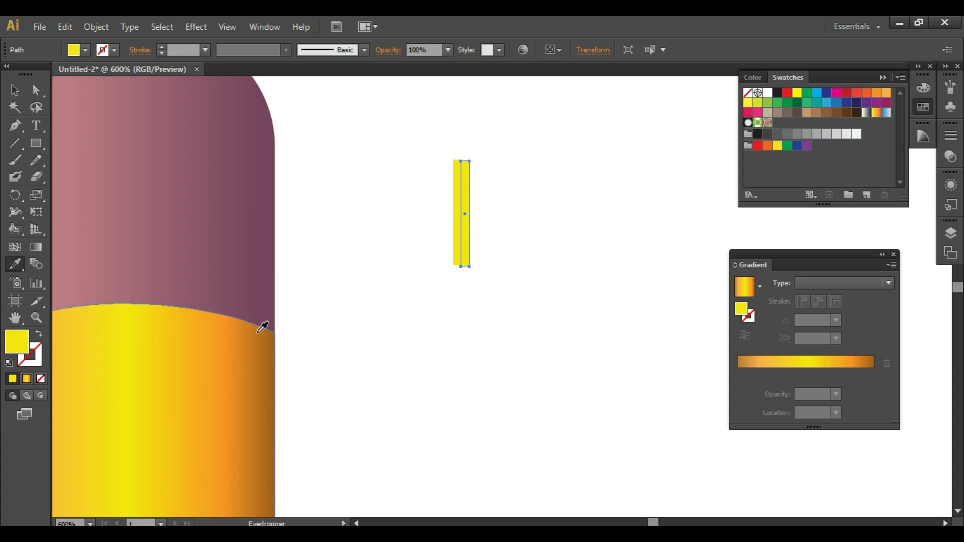
click(264, 336)
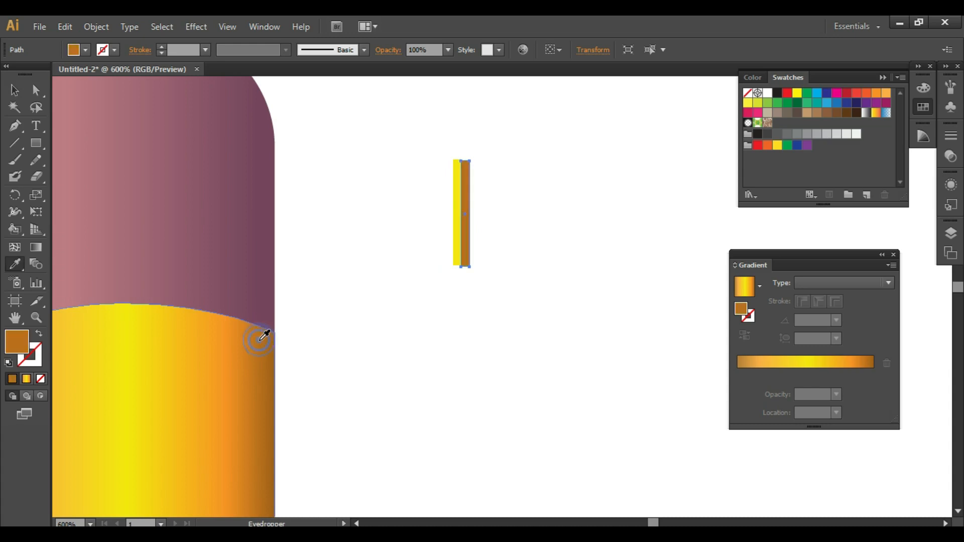
click(221, 333)
click(213, 330)
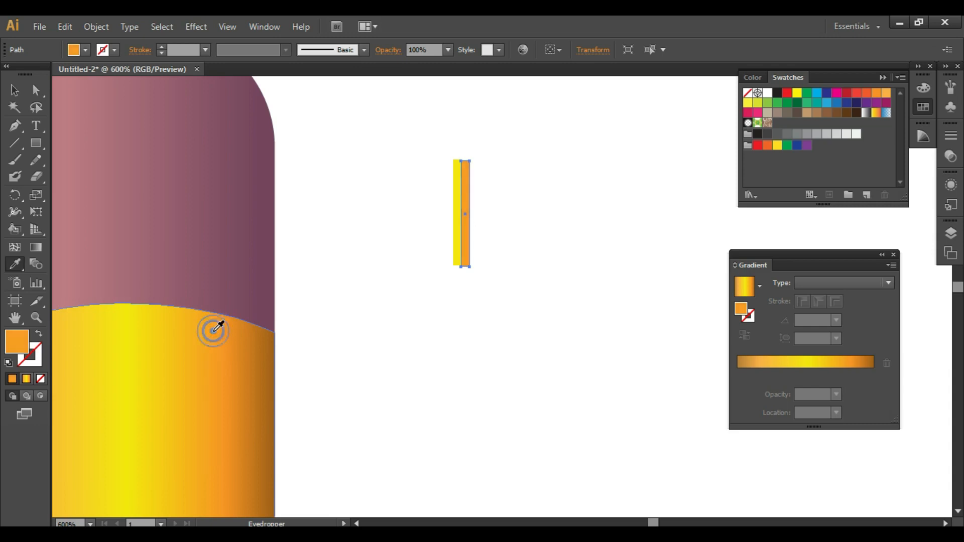
click(195, 328)
click(182, 326)
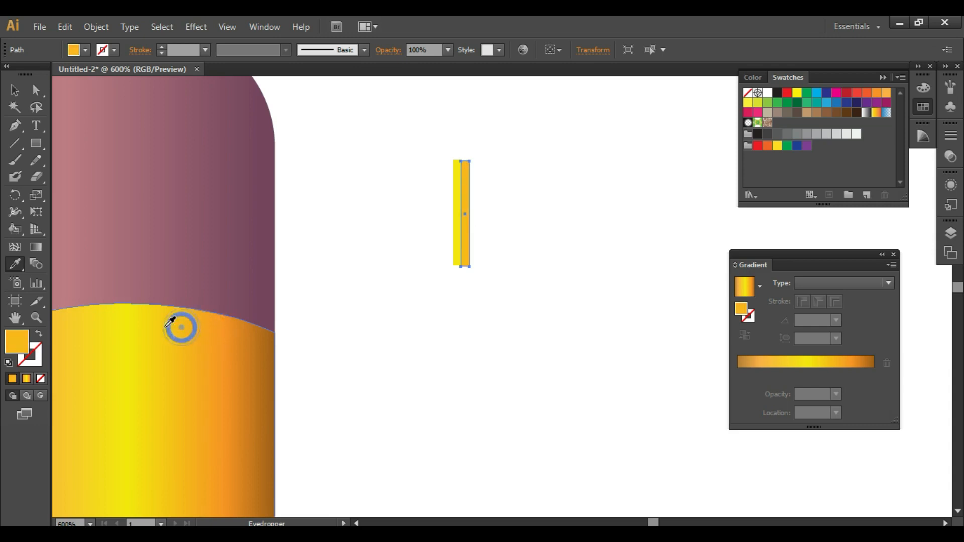
click(165, 327)
click(177, 329)
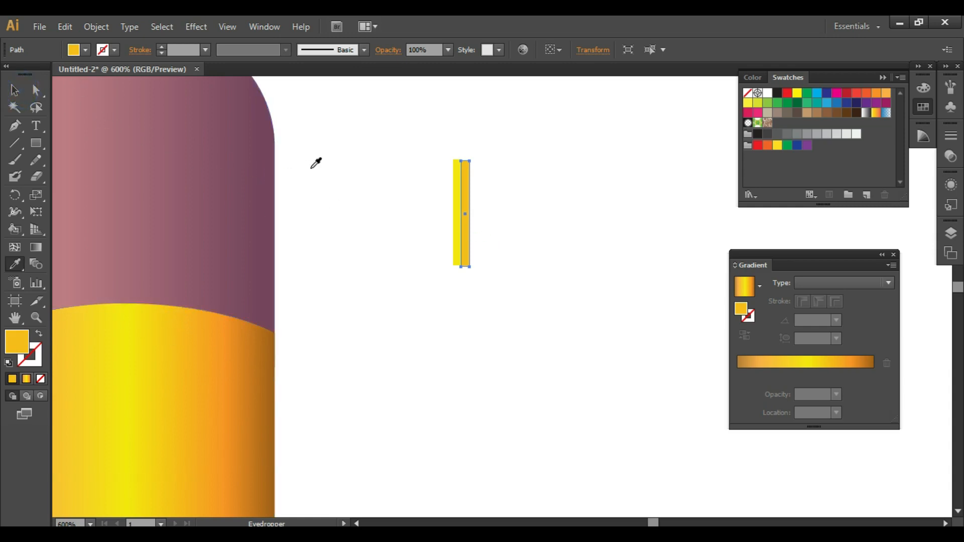
- Select the yellow and yellow-orange strips together and align their bottom edges, then deselect
click(14, 90)
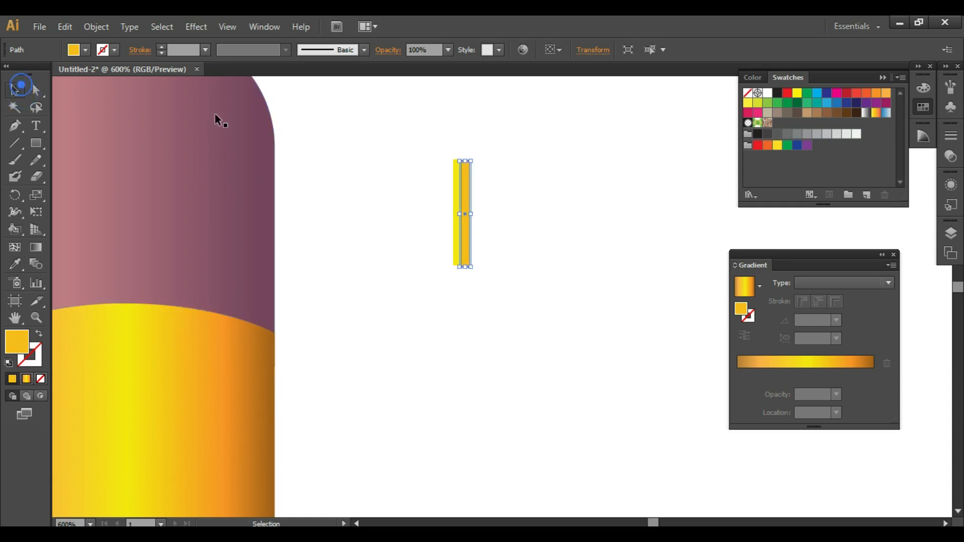
click(415, 135)
drag(398, 151, 502, 304)
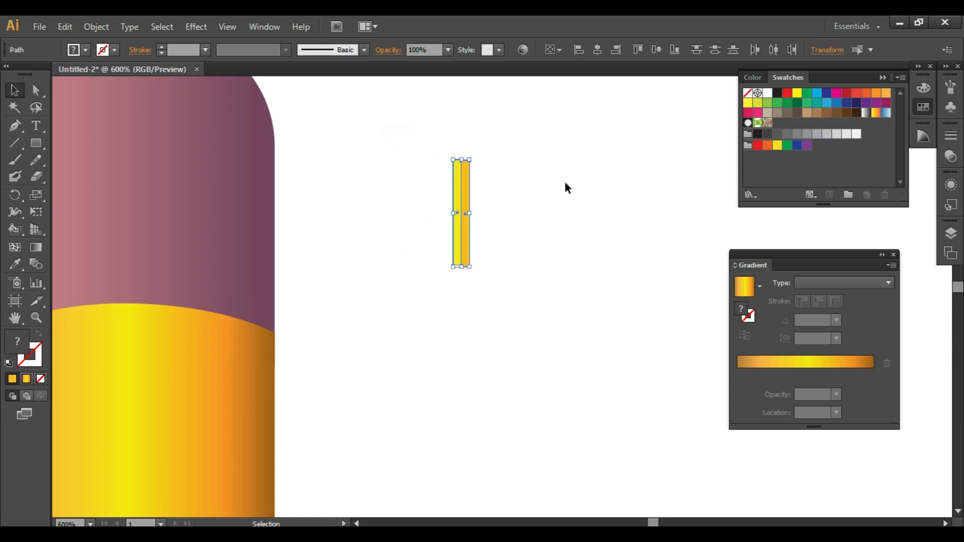
click(675, 49)
click(513, 218)
- Copy the two-tone strip pair a short distance to its right and repeat the duplication to build an evenly spaced row of 16 pairs
drag(437, 148, 499, 296)
drag(466, 259, 499, 257)
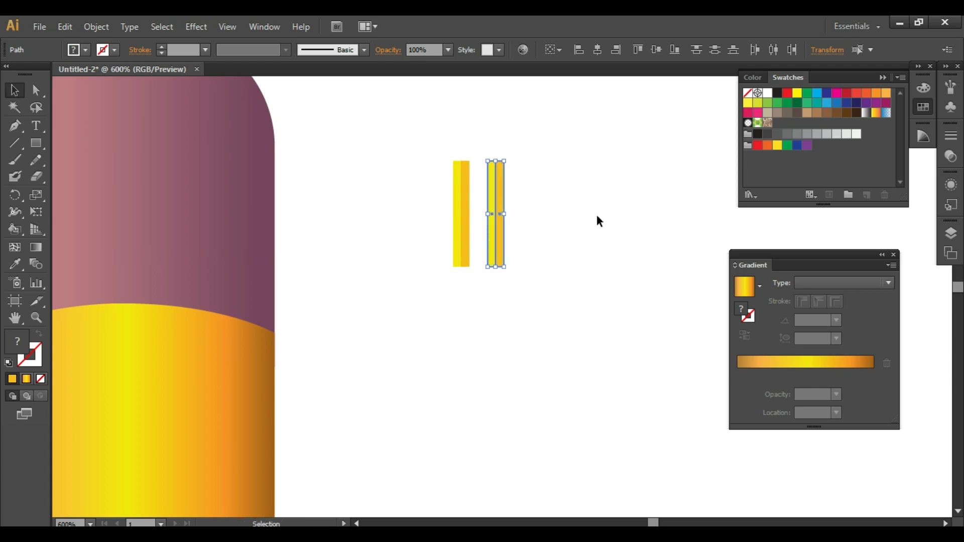
key(a)
key(ctrl+d)
key(ctrl+d)
key(ctrl+d)
key(ctrl+d)
key(ctrl+d)
key(ctrl+d)
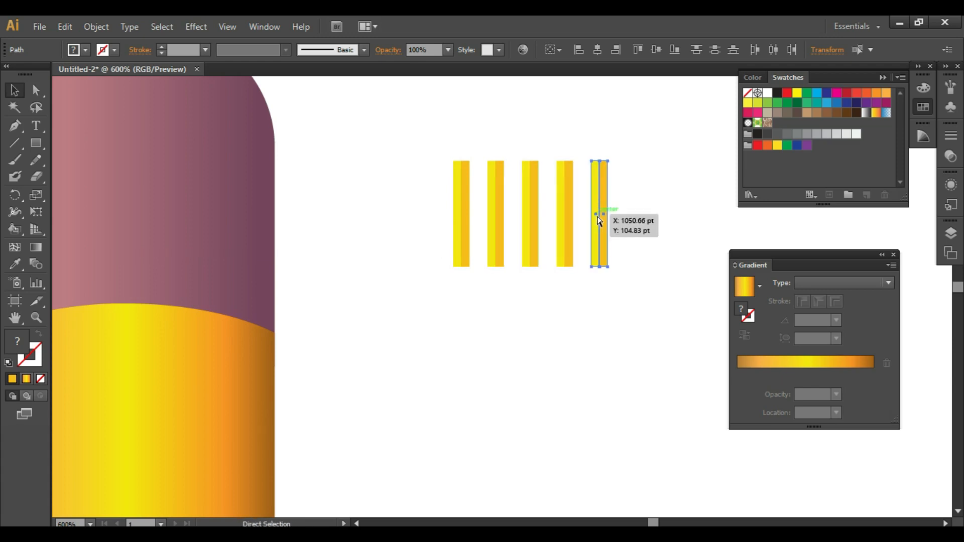
key(ctrl+d)
key(ctrl+d)
key(ctrl+d)
key(ctrl+d)
key(ctrl+d)
key(ctrl+d)
key(ctrl+d)
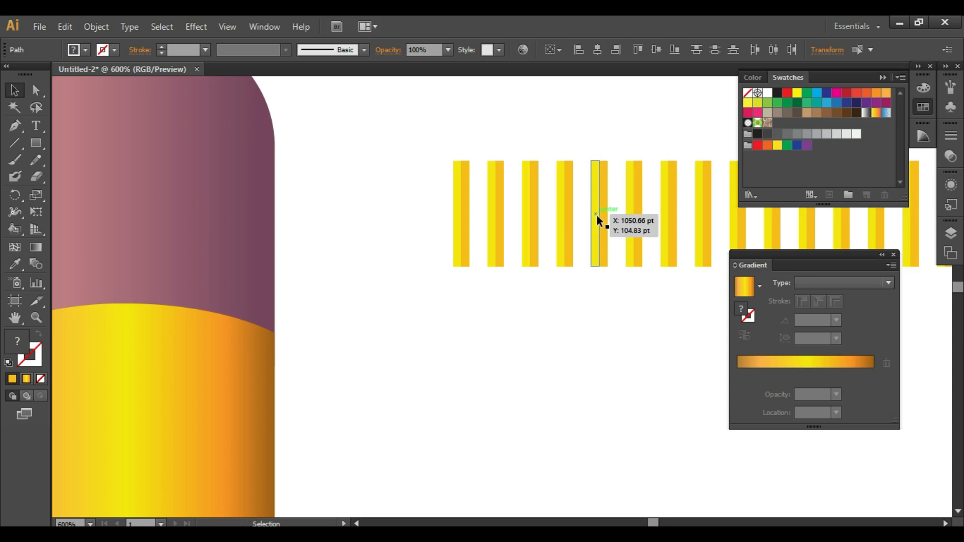
- Place a grouped copy of the strip row over the red pencil's gold band, fitted to the band's width and stretched taller
key(ctrl+minus)
key(ctrl+minus)
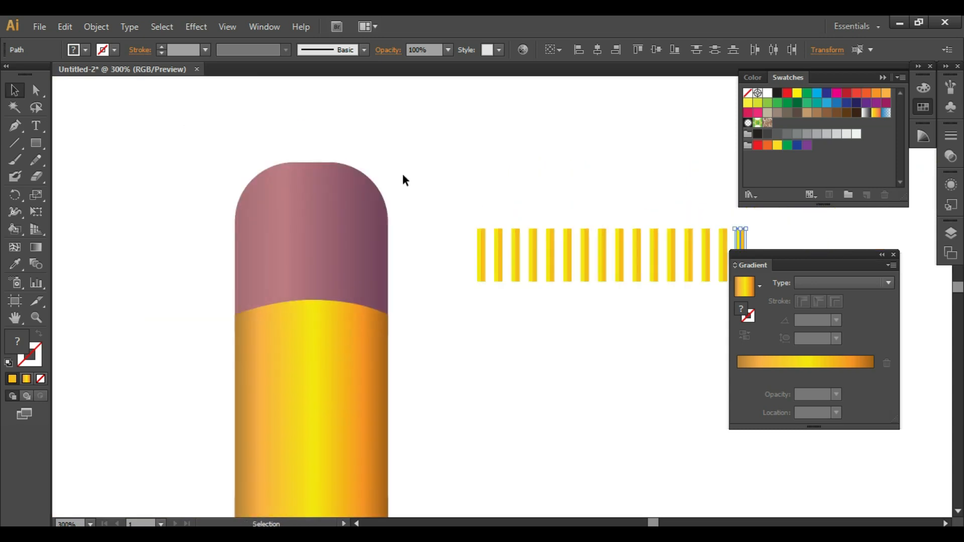
drag(424, 172, 731, 291)
mouse_move(696, 256)
mouse_down()
mouse_move(669, 279)
mouse_move(447, 371)
mouse_move(501, 370)
mouse_move(388, 372)
mouse_up()
scroll(452, 370, down, 5)
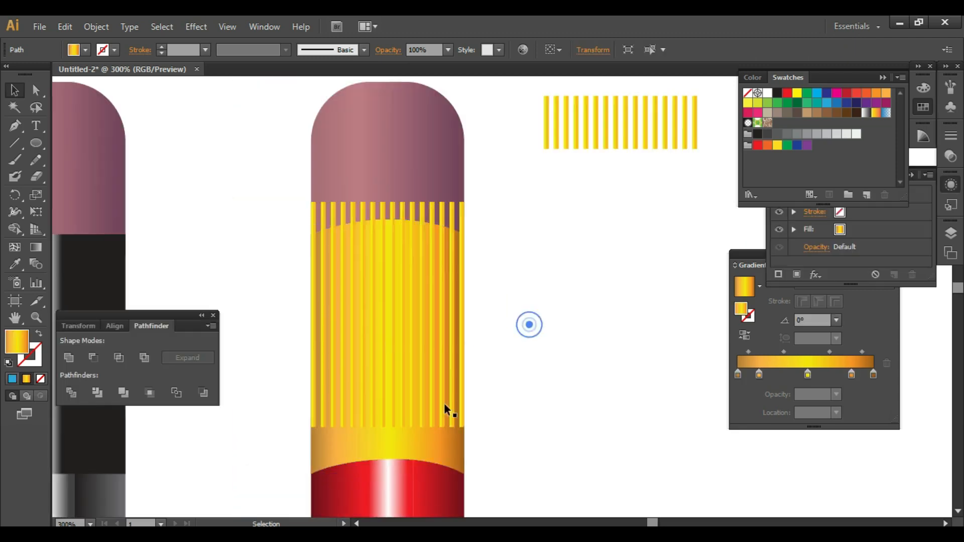
click(528, 323)
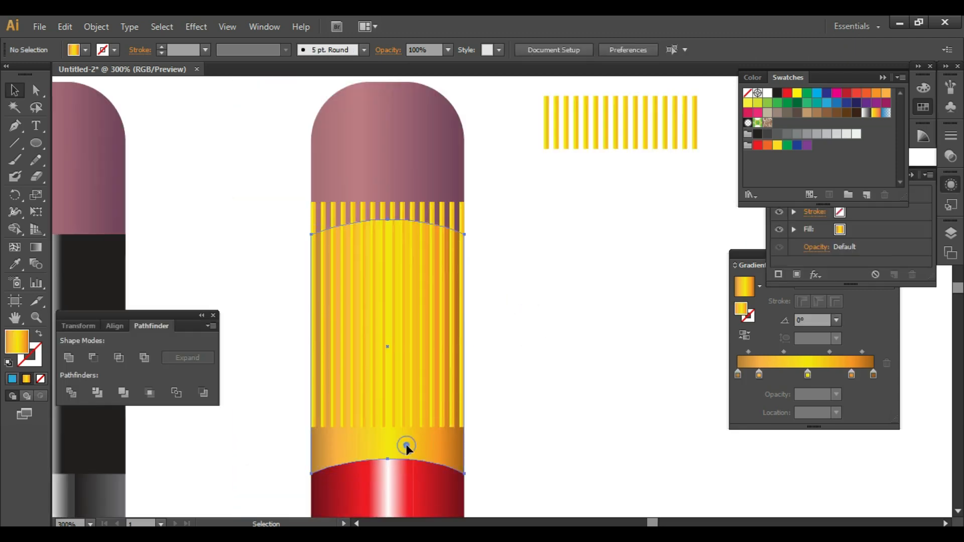
- Move the strip group together with a copy of the gold band onto the empty canvas beside the red pencil
click(405, 446)
key(a)
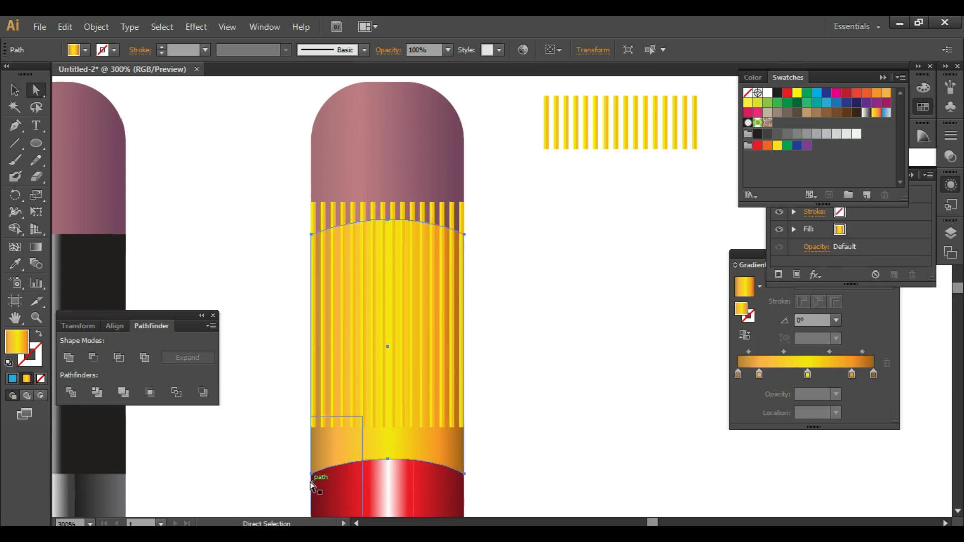
click(14, 90)
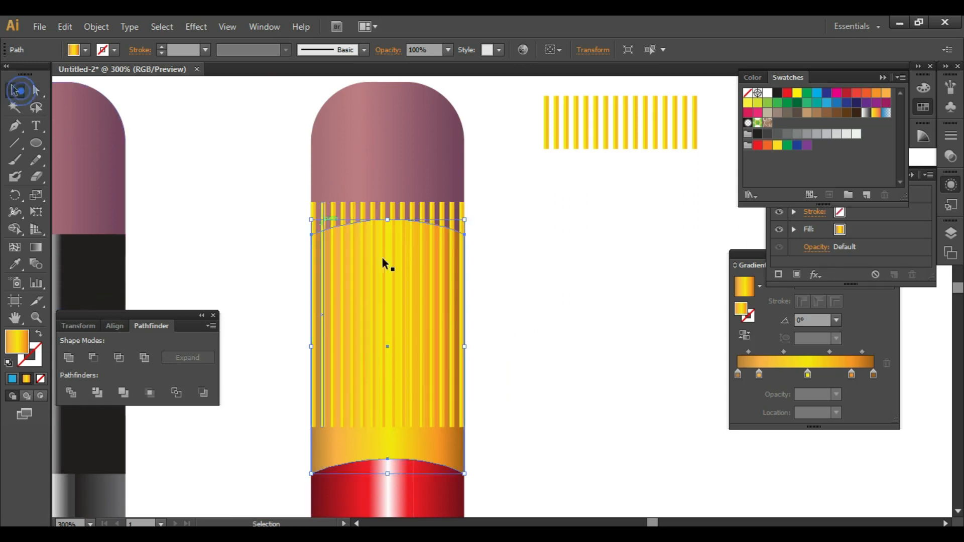
shift+click(379, 206)
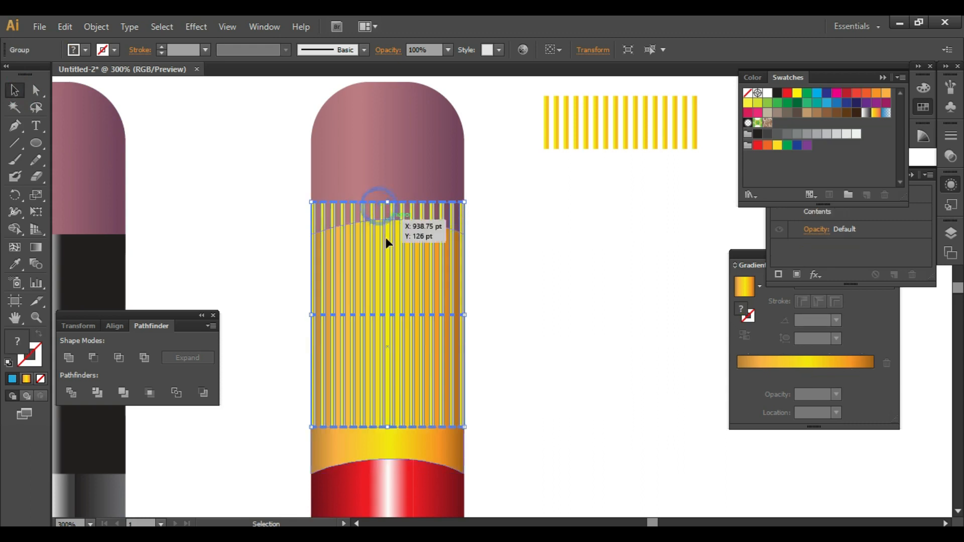
drag(403, 443, 615, 440)
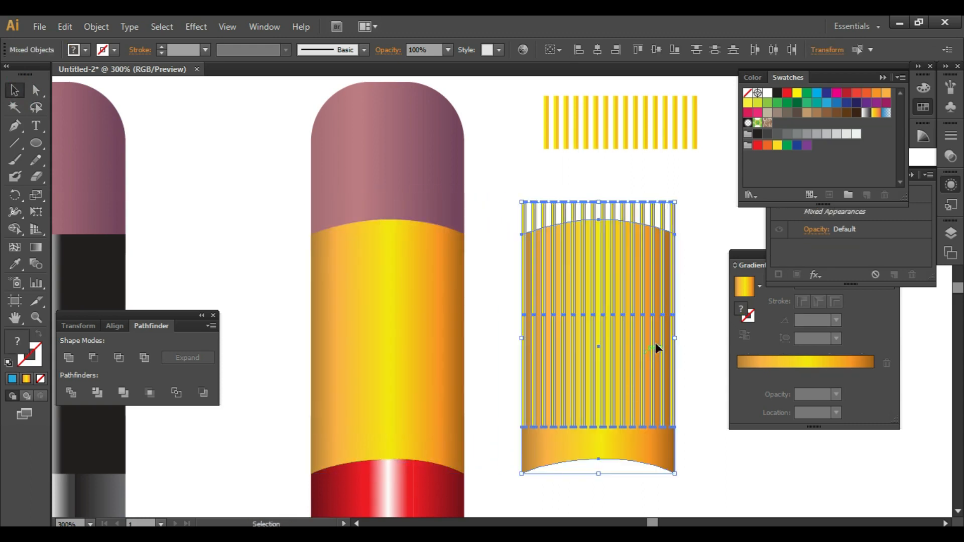
drag(661, 333, 495, 329)
click(533, 437)
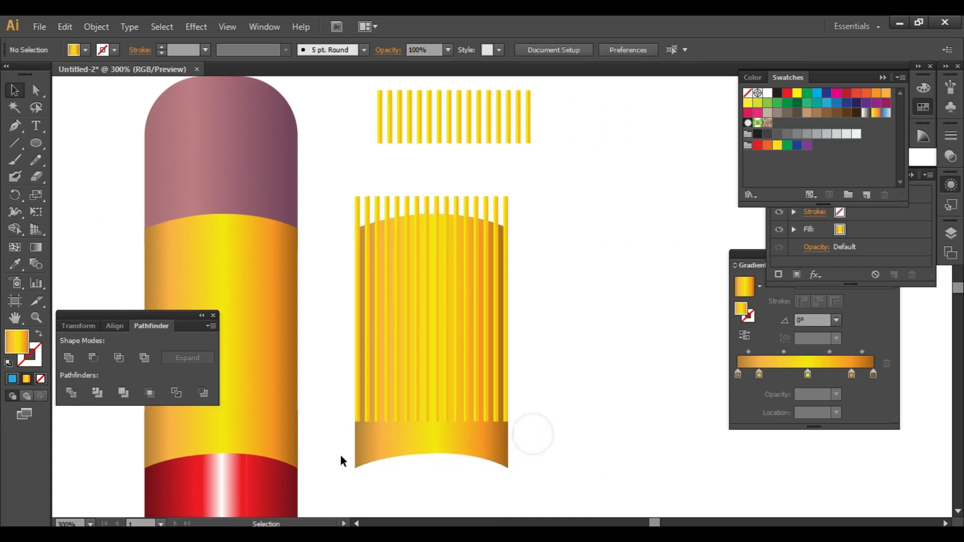
- Raise the copied band's lower anchor points together until it is a short arch about a quarter of its original height
key(a)
mouse_move(340, 454)
mouse_down()
mouse_move(474, 459)
mouse_move(534, 496)
mouse_move(554, 494)
mouse_move(332, 438)
mouse_up()
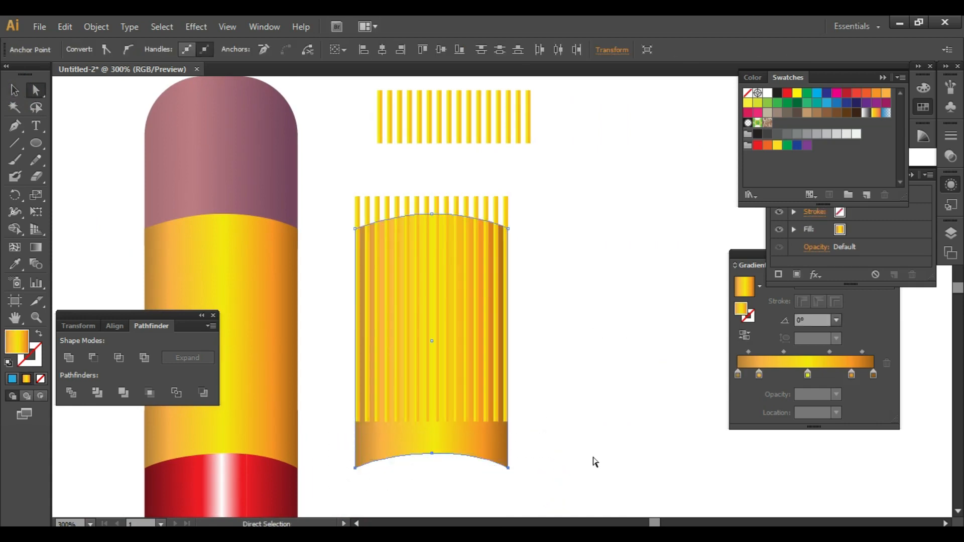
key(shift+Up)
key(shift+Up)
key(shift+Up)
key(shift+Up)
key(shift+Up)
key(shift+Up)
key(shift+Up)
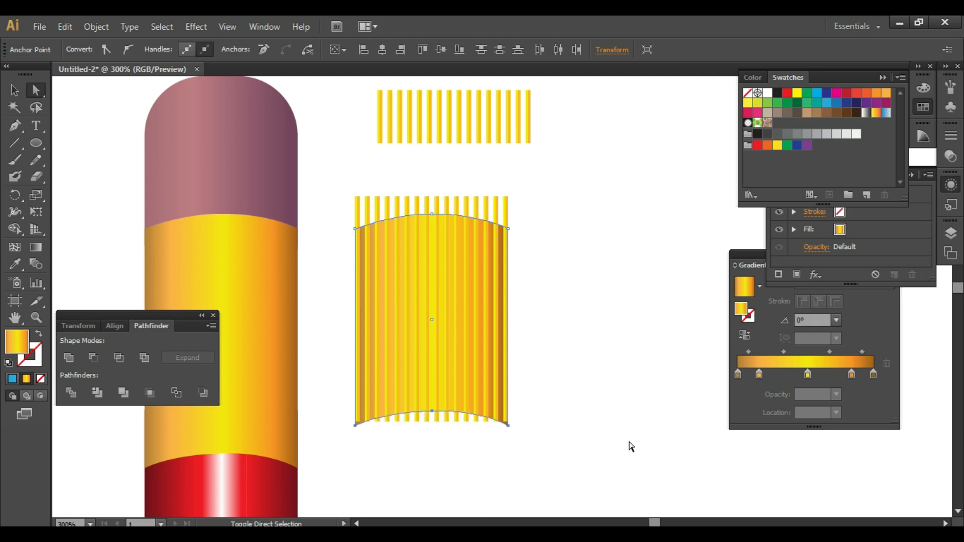
key(shift+Up)
key(shift+Up)
key(shift+Up)
key(shift+Up)
key(shift+Up)
key(shift+Up)
key(shift+Up)
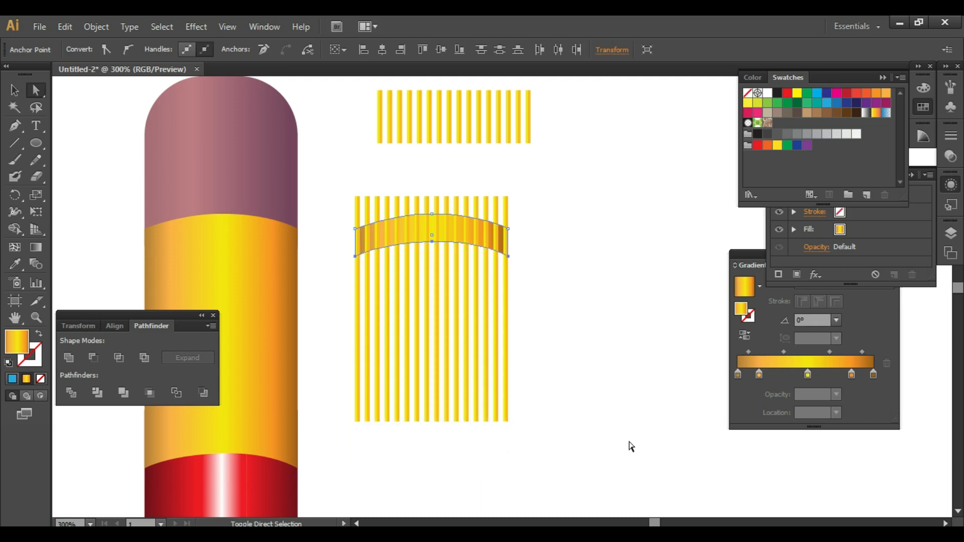
key(shift+Down)
key(shift+Down)
key(shift+Down)
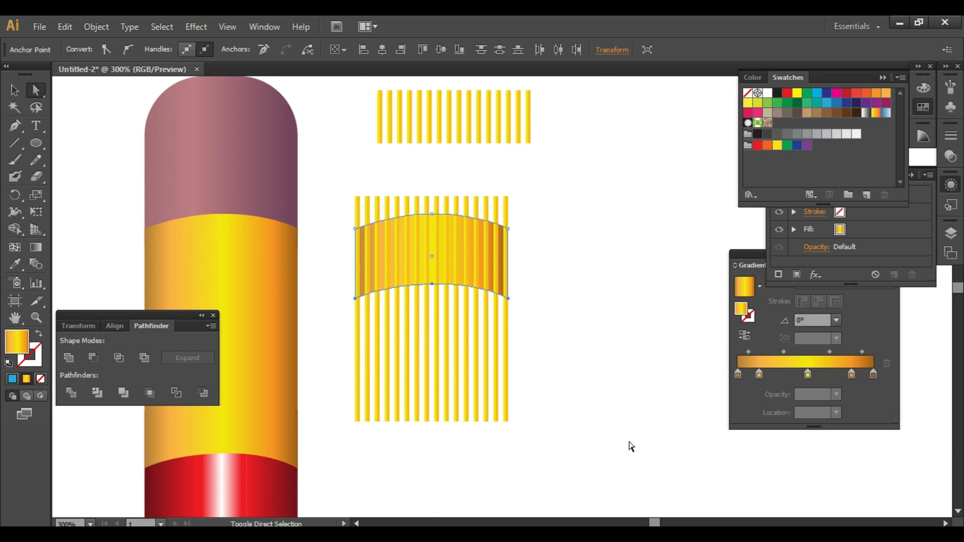
key(shift+Up)
key(shift+Down)
key(Up)
key(Up)
key(Up)
key(Up)
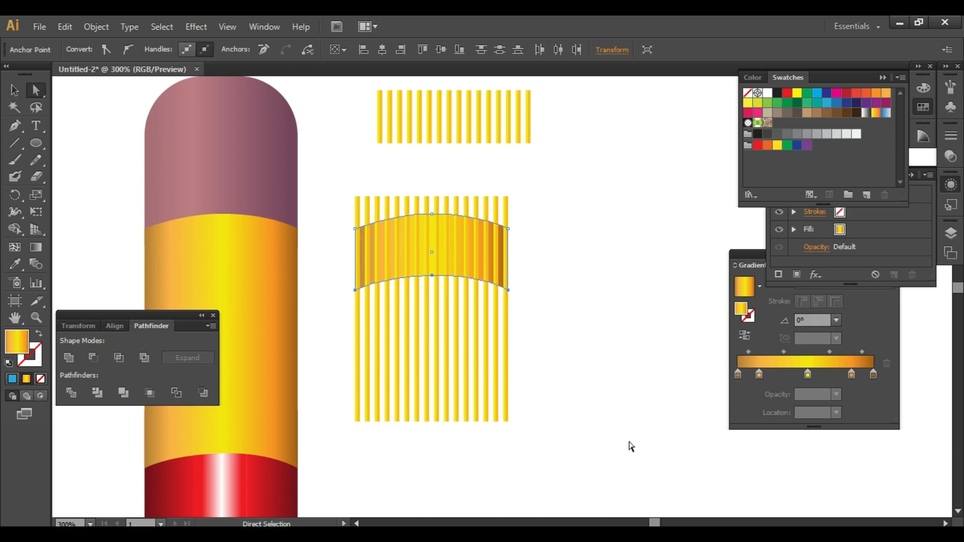
click(522, 231)
- Trim away the strip parts projecting above and below the short arch with the Shape Builder tool, then deselect
key(v)
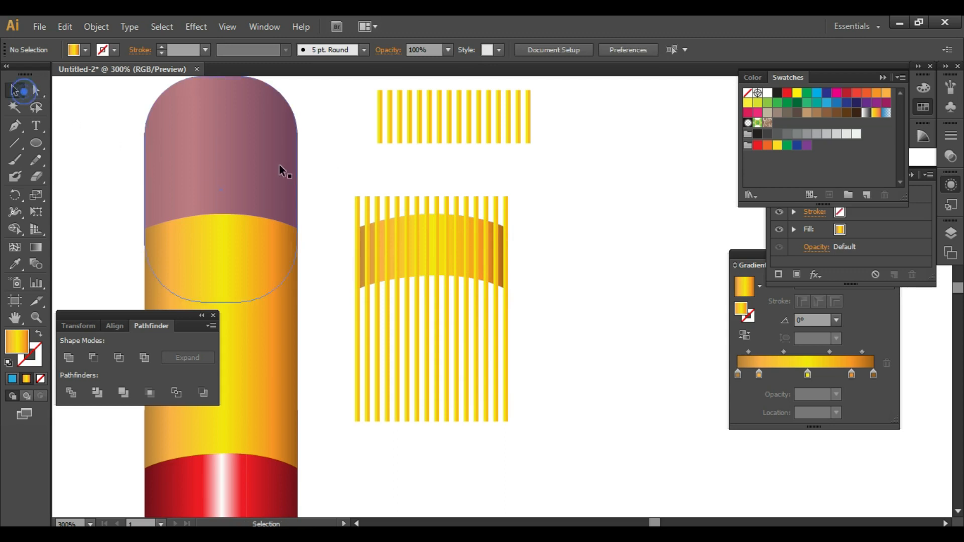
drag(350, 161, 608, 486)
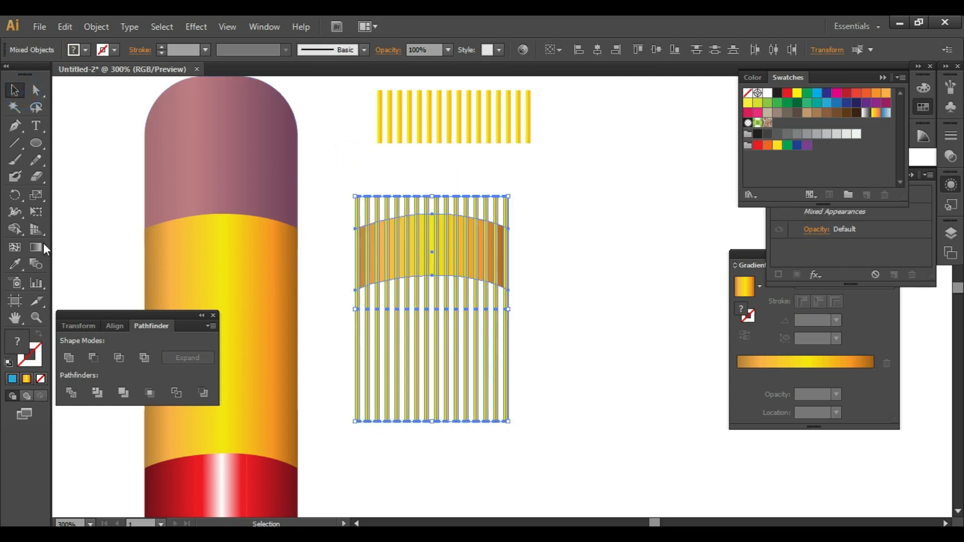
click(14, 229)
click(336, 209)
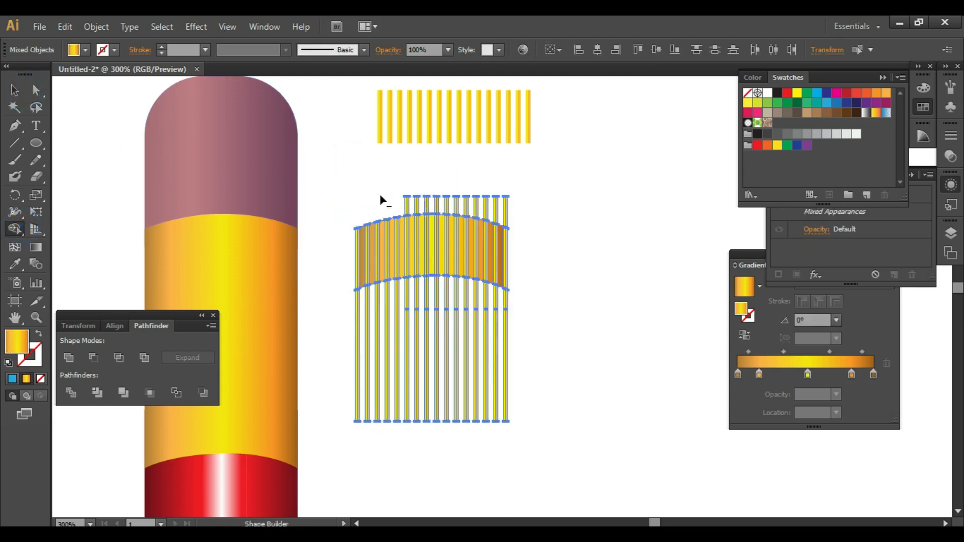
drag(381, 195, 537, 206)
drag(556, 335, 301, 324)
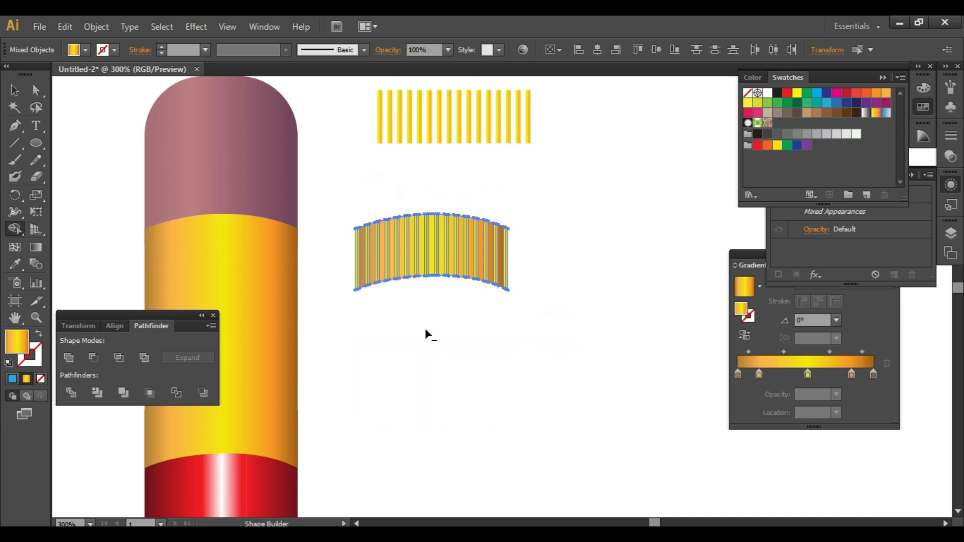
key(v)
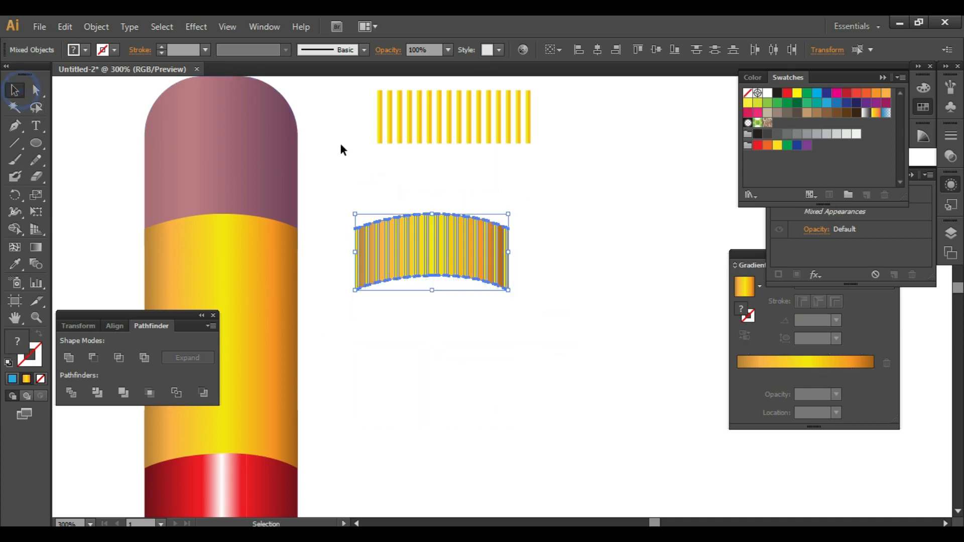
click(340, 142)
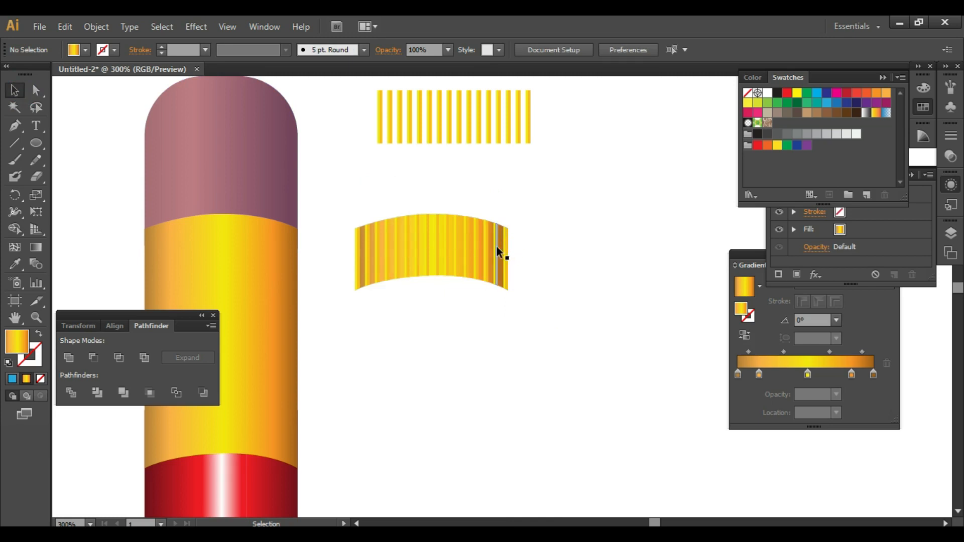
- Separate the trimmed curved strips from the short arch and place them across the upper part of the pencil's gold band
click(481, 247)
drag(481, 248, 480, 312)
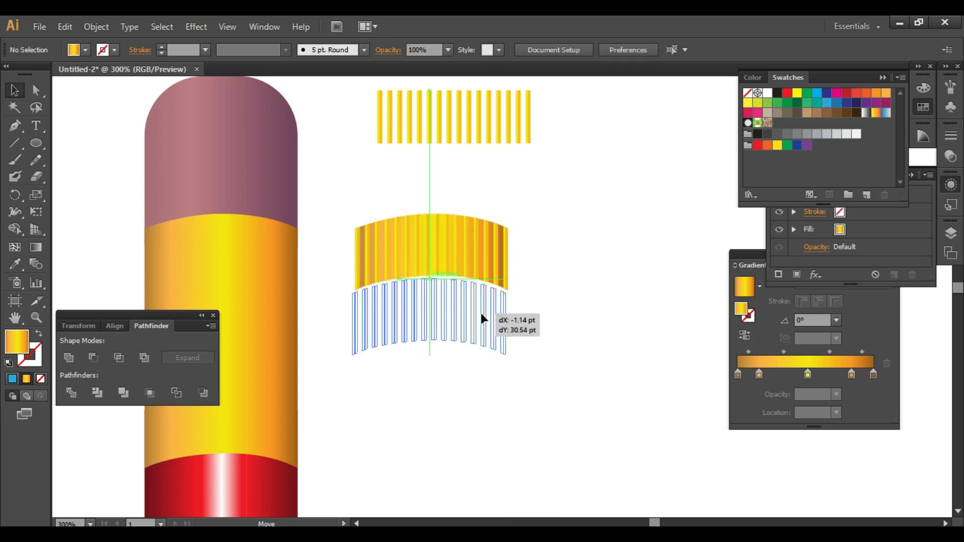
click(493, 260)
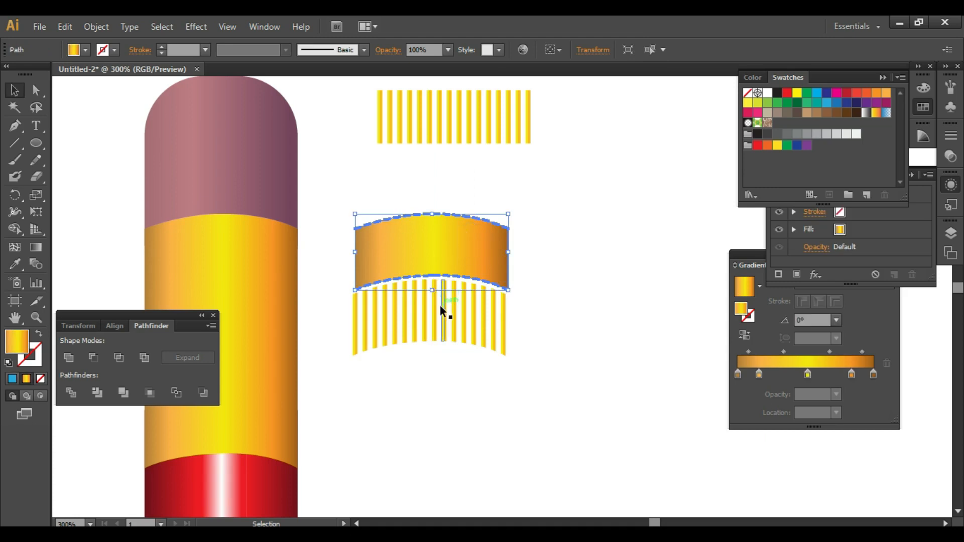
mouse_move(440, 304)
mouse_down()
mouse_move(382, 306)
mouse_move(235, 261)
mouse_up()
click(315, 192)
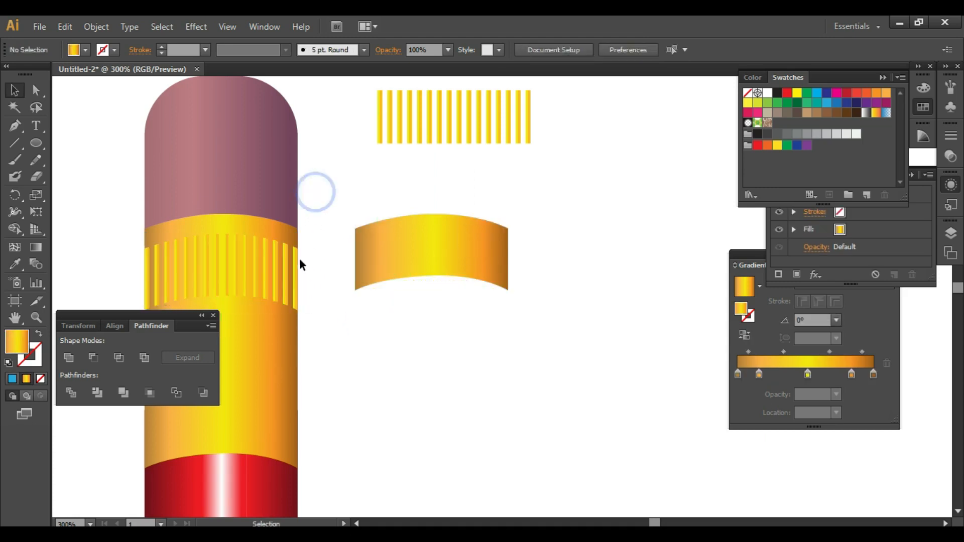
- Duplicate the curved strips downward onto the lower part of the red pencil's gold band
scroll(287, 256, down, 2)
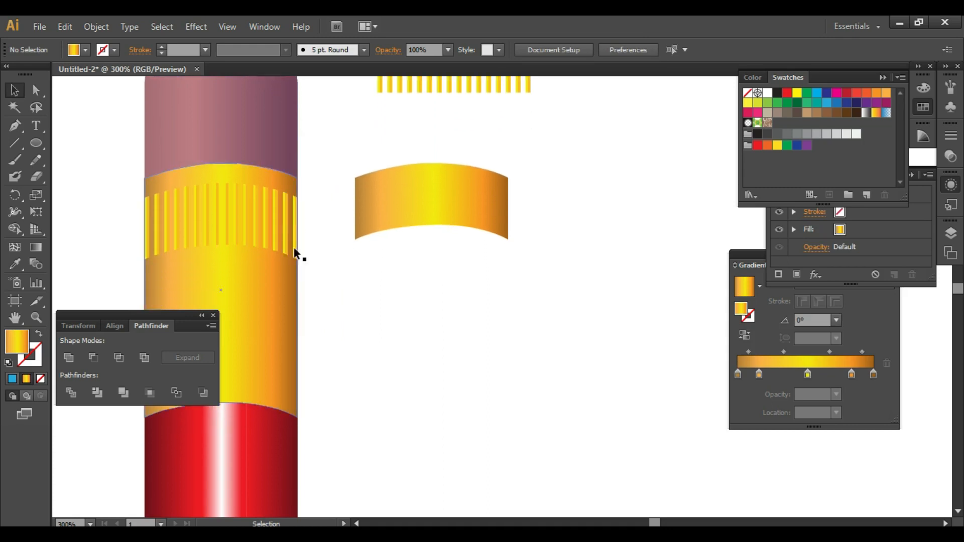
click(245, 209)
drag(250, 233, 249, 318)
- Delete the leftover short gold arch beside the red pencil
click(382, 227)
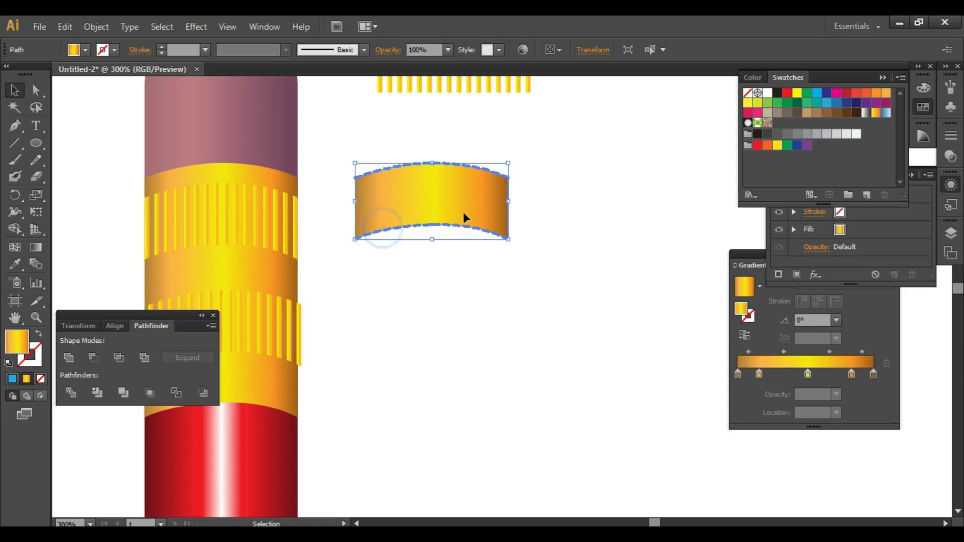
key(Delete)
key(ctrl+minus)
key(ctrl+minus)
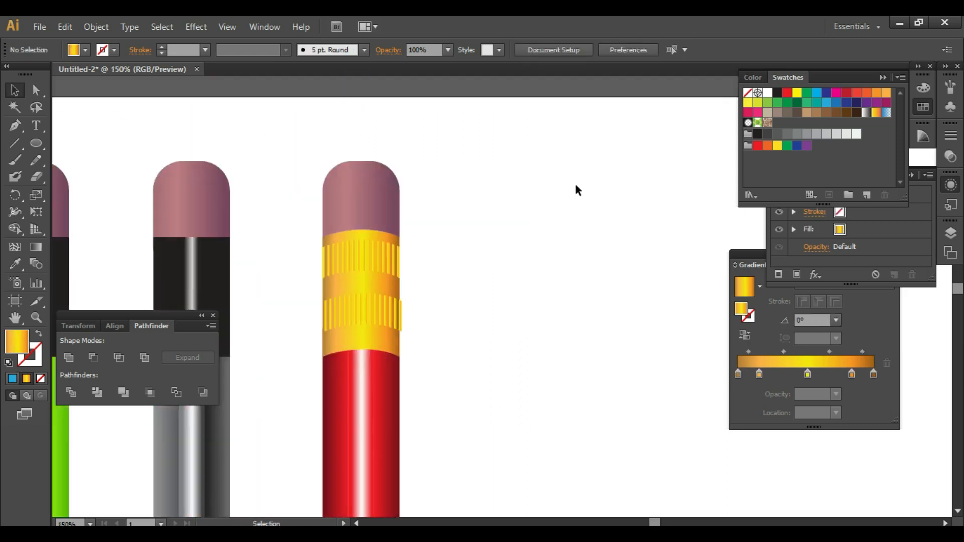
- Align the lower row of curved strips with the side edges of the red pencil's gold band, then deselect
key(ctrl+plus)
key(ctrl+plus)
key(ctrl+plus)
drag(279, 230, 600, 276)
click(584, 275)
drag(495, 349, 493, 348)
shift+click(441, 237)
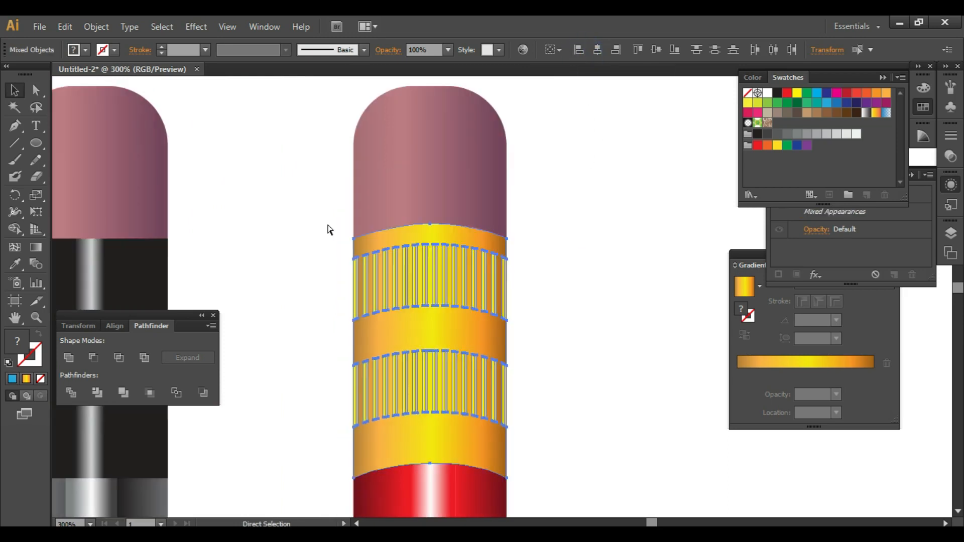
key(ctrl+minus)
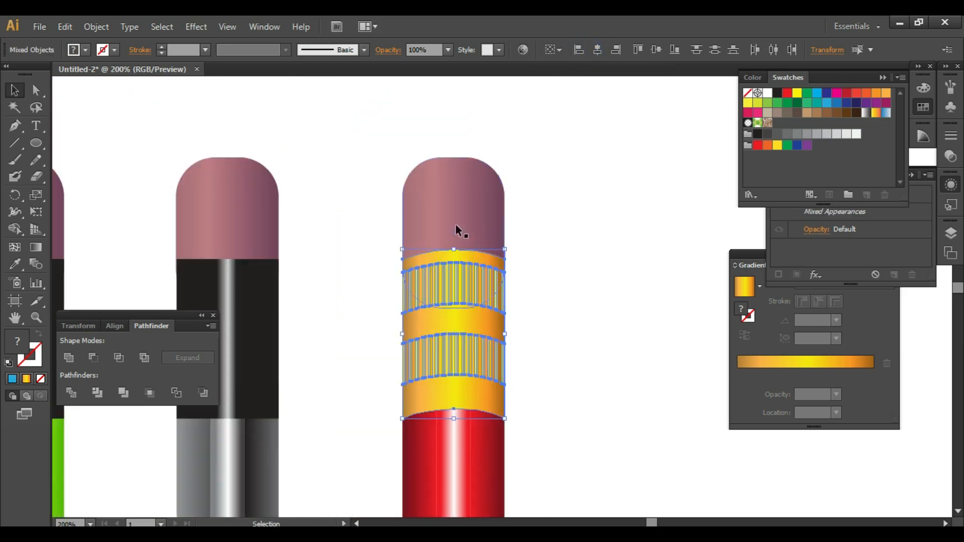
click(663, 222)
- Move both strip rows up the gold band, leaving the upper row just below its top edge and room for a third
click(489, 358)
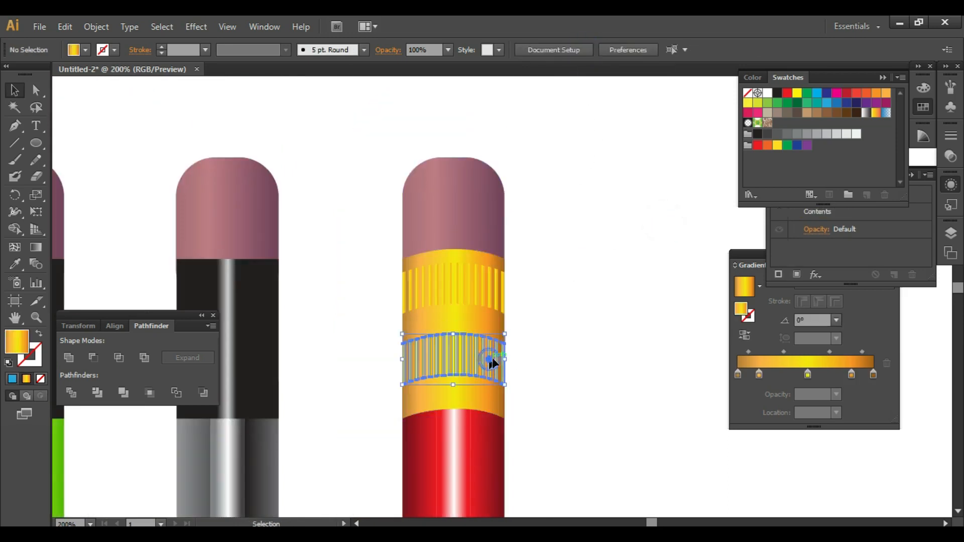
key(shift+Up)
key(shift+Up)
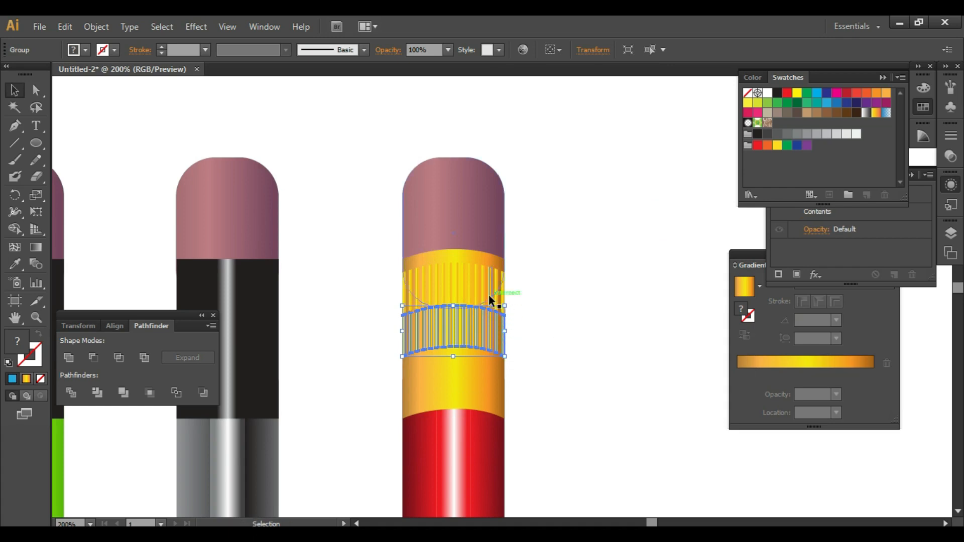
key(shift+Up)
key(shift+Up)
key(shift+Up)
key(shift+Up)
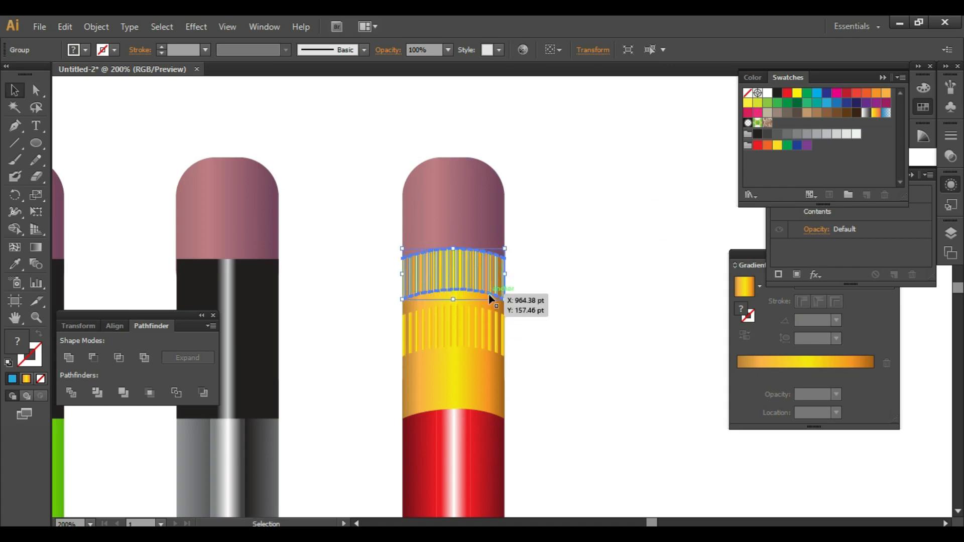
key(Down)
key(Down)
key(Down)
key(Down)
- Duplicate the second row of curved strips downward onto the lower part of the gold band
click(491, 338)
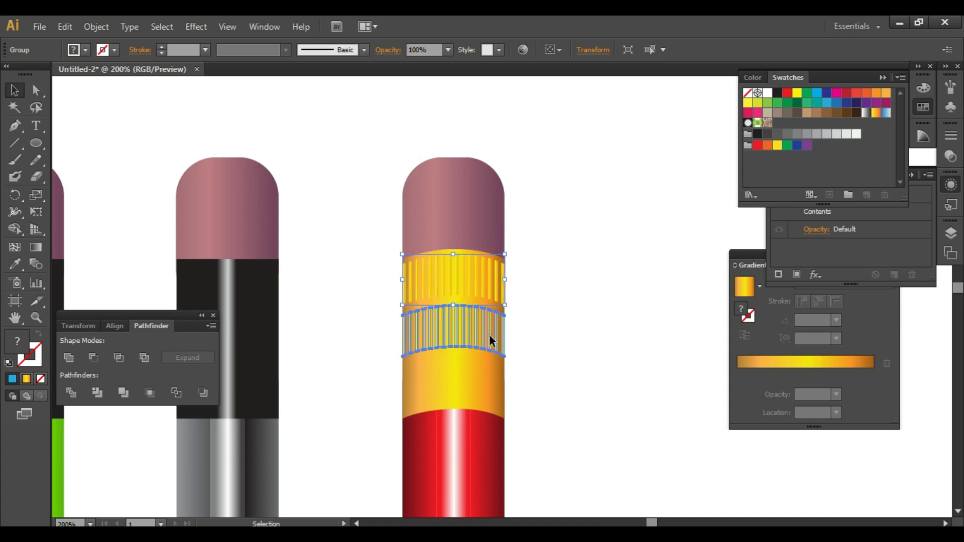
drag(491, 335, 472, 394)
click(598, 375)
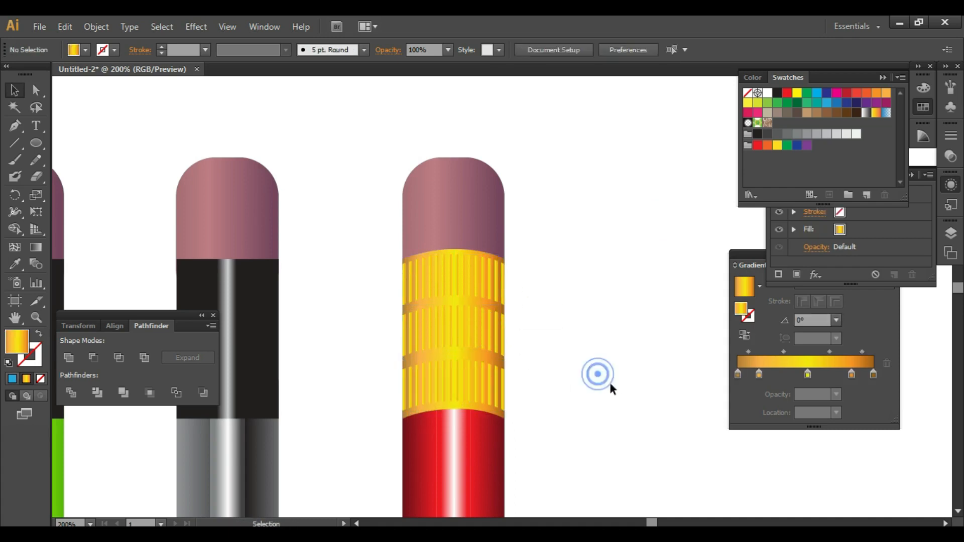
- Distribute the three strip rows evenly by their vertical centres on the gold band, then deselect
click(487, 386)
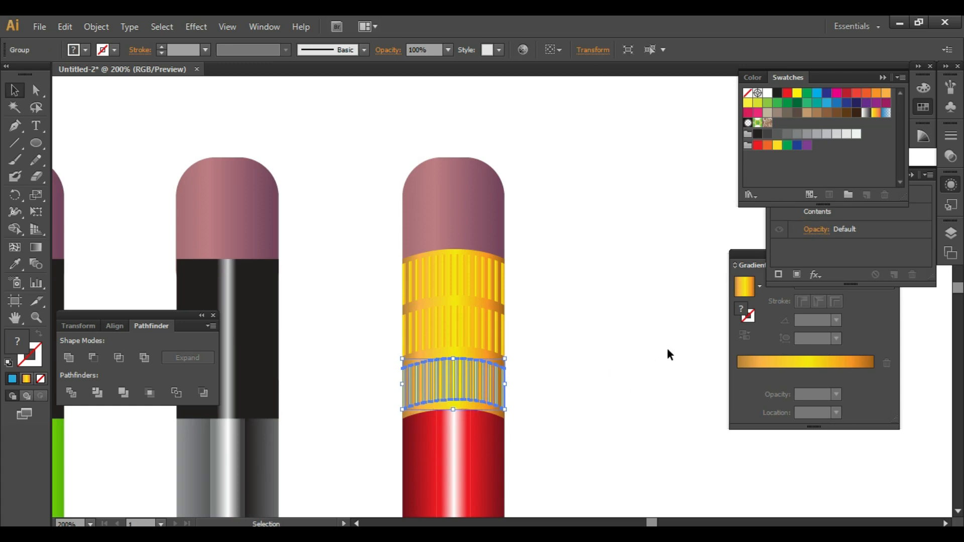
shift+click(470, 319)
shift+click(468, 284)
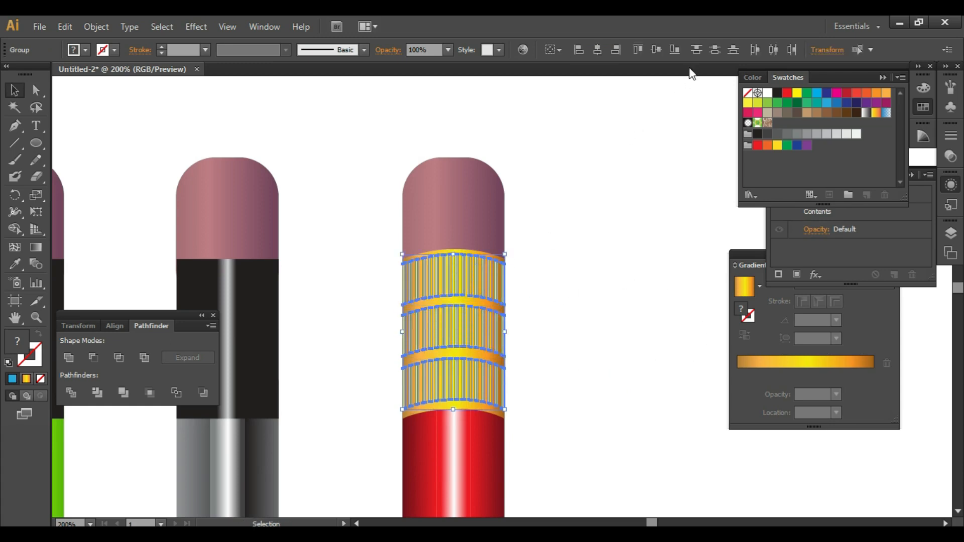
click(714, 50)
click(618, 192)
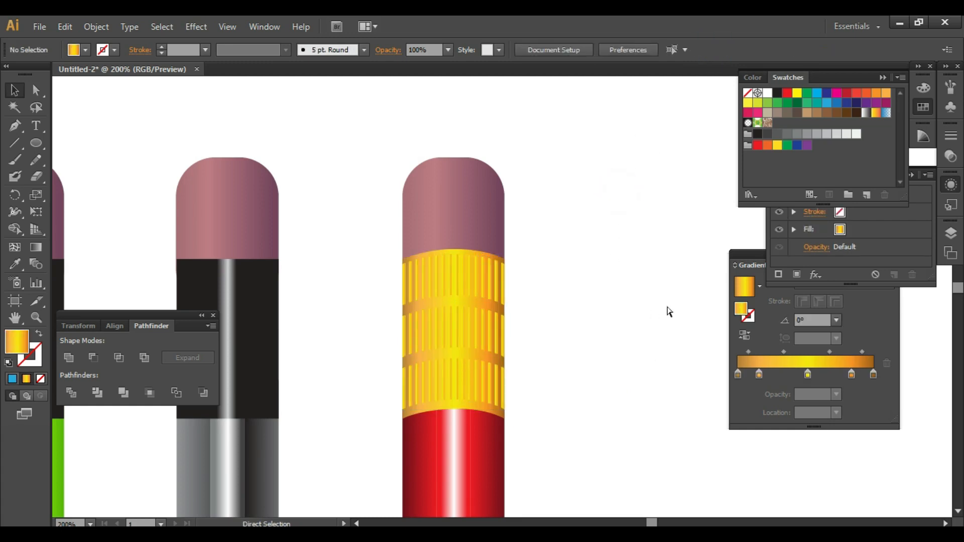
- Examine the four pencils from erasers to tips
key(ctrl+minus)
key(ctrl+minus)
key(ctrl+minus)
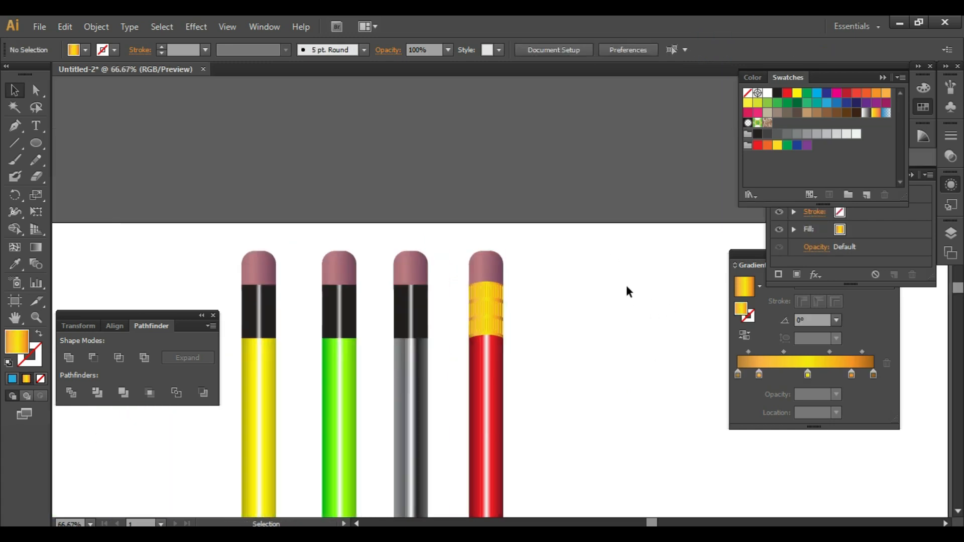
scroll(627, 291, down, 3)
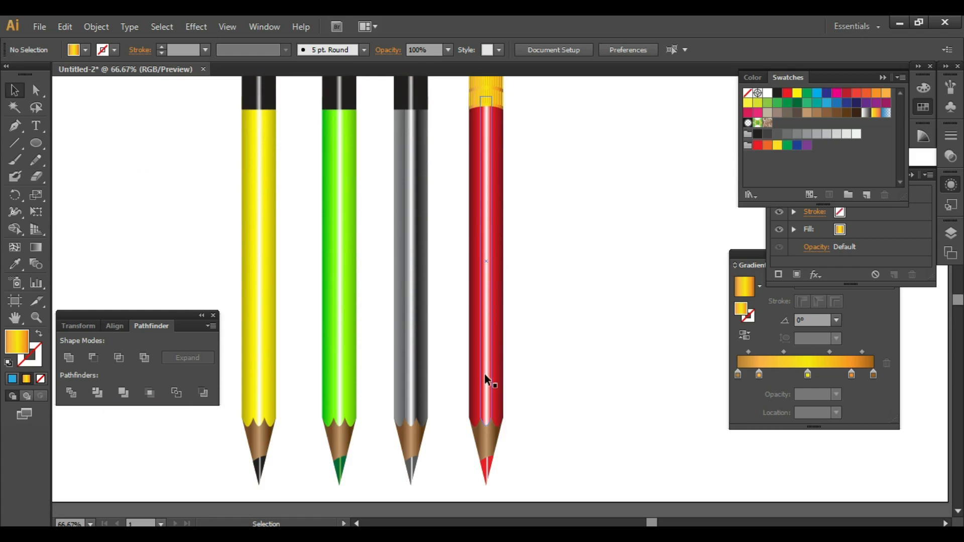
scroll(414, 317, up, 2)
scroll(431, 334, down, 2)
scroll(487, 250, up, 2)
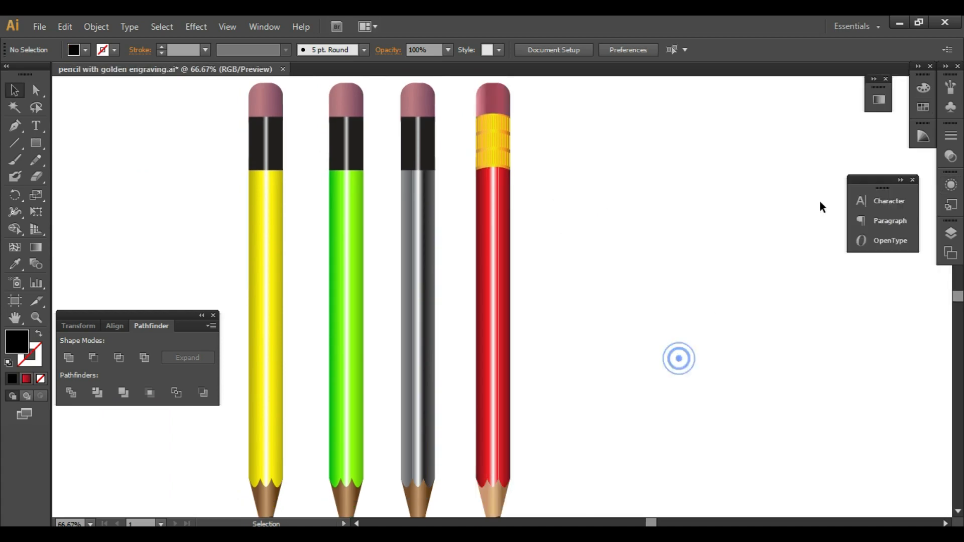
- Draw a long black rectangle beside the red pencil and add the text TECHALT below it
key(m)
drag(565, 202, 720, 224)
key(t)
click(551, 301)
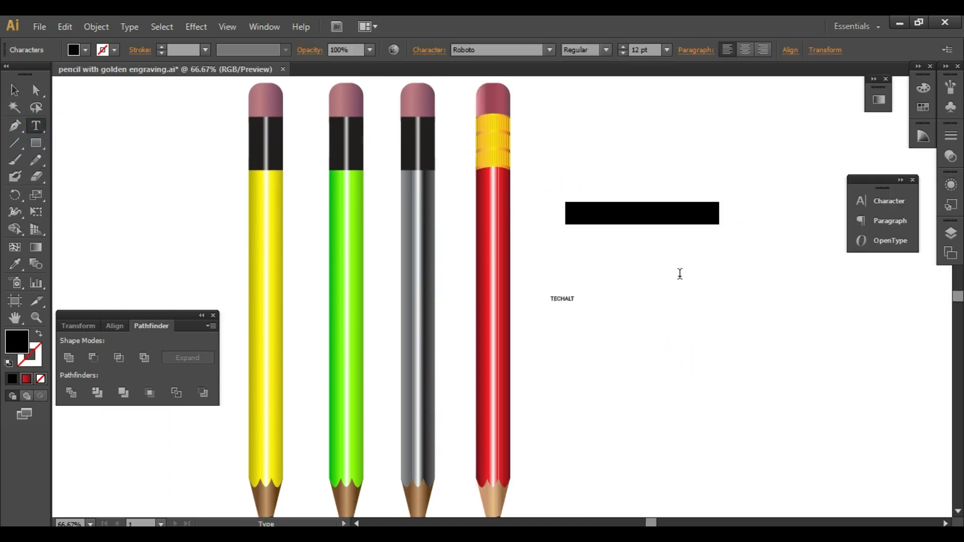
- Set the TECHALT text to bold, enlarge it to 43.5 pt and place it over the black rectangle
key(Escape)
click(606, 50)
click(590, 187)
click(585, 287)
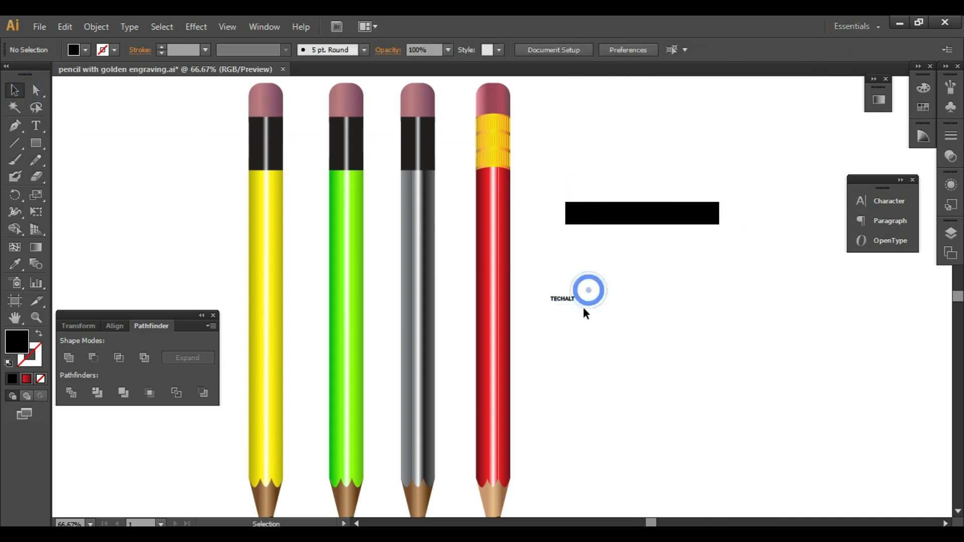
drag(623, 320, 643, 217)
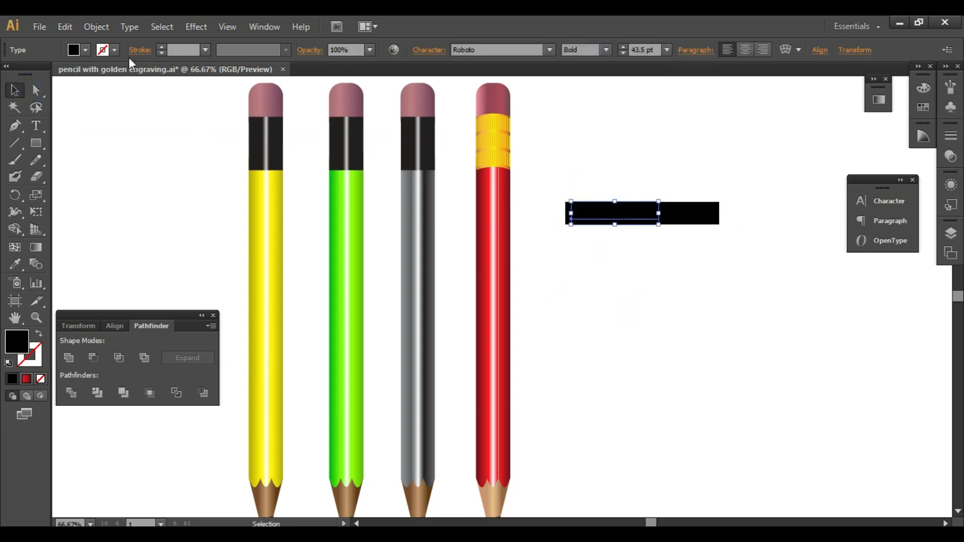
- Fill the TECHALT text with yellow and deselect it
click(85, 50)
click(69, 70)
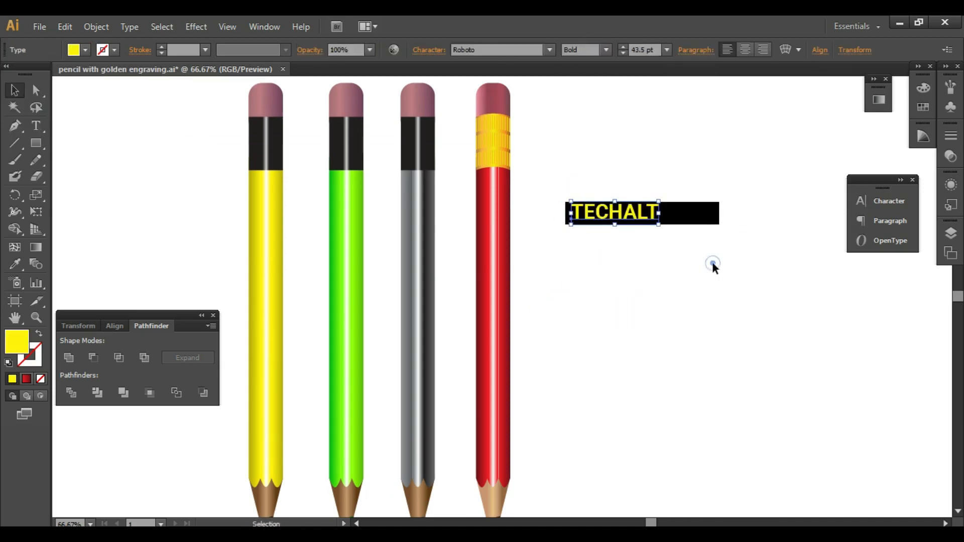
click(713, 266)
- Shrink the black rectangle on its right, left and bottom sides to fit closely around the TECHALT text
key(ctrl+plus)
key(ctrl+plus)
drag(605, 152, 364, 313)
click(619, 270)
drag(749, 269, 618, 269)
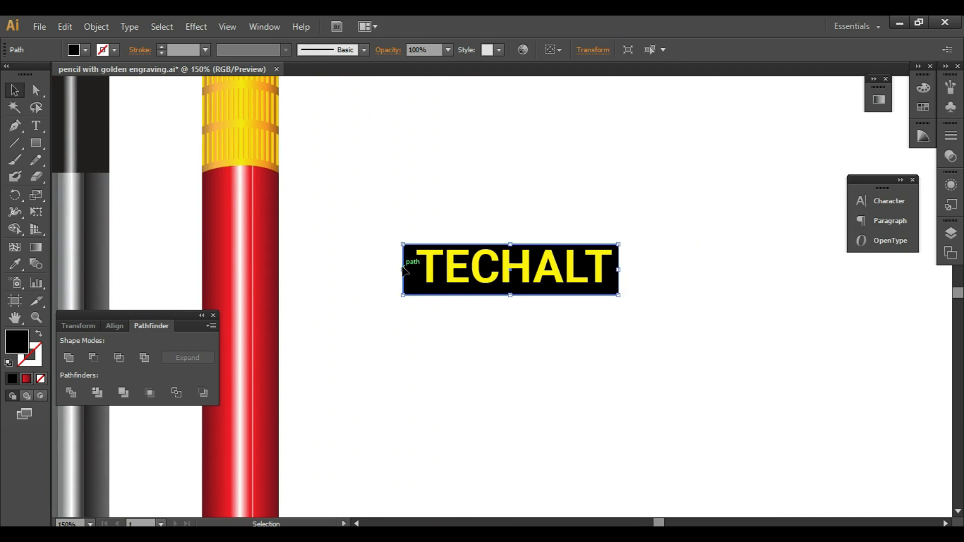
drag(403, 269, 411, 269)
drag(515, 295, 516, 287)
click(541, 325)
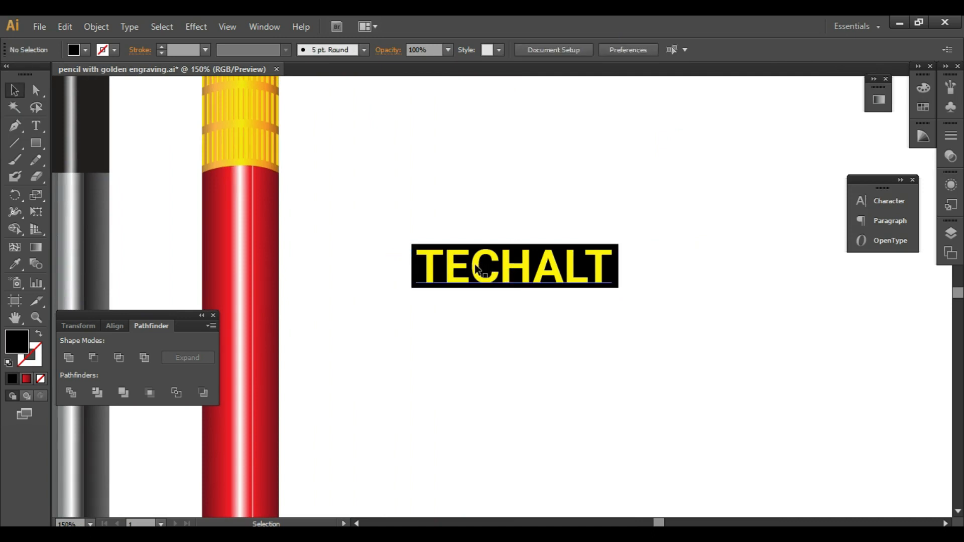
- Convert the TECHALT text to outlines
click(479, 263)
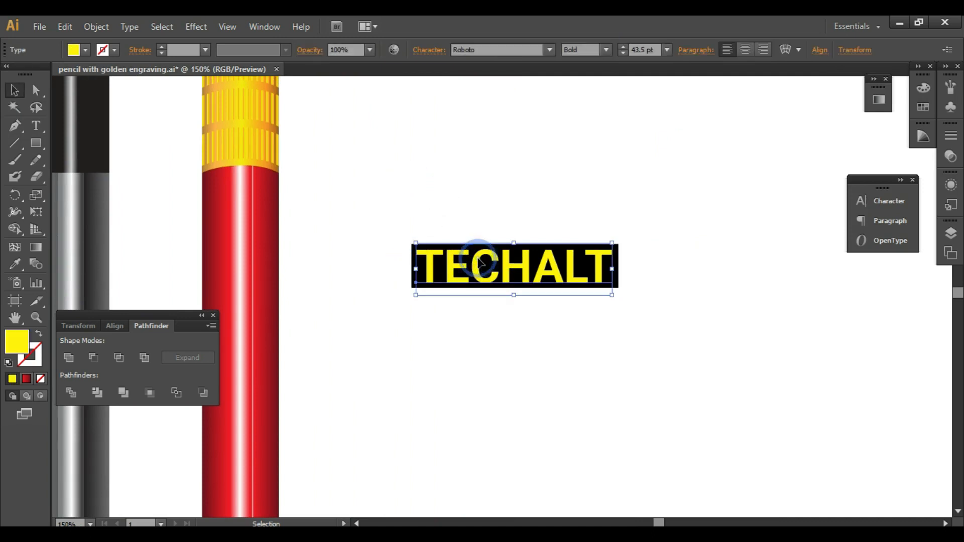
click(131, 26)
click(170, 183)
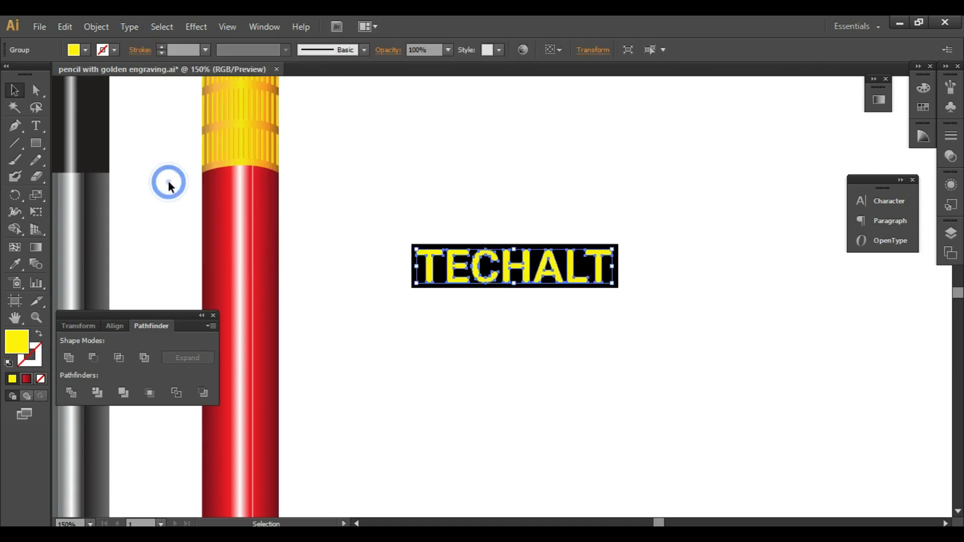
- Centre the outlined lettering and the black rectangle on each other horizontally and vertically
drag(392, 202, 499, 318)
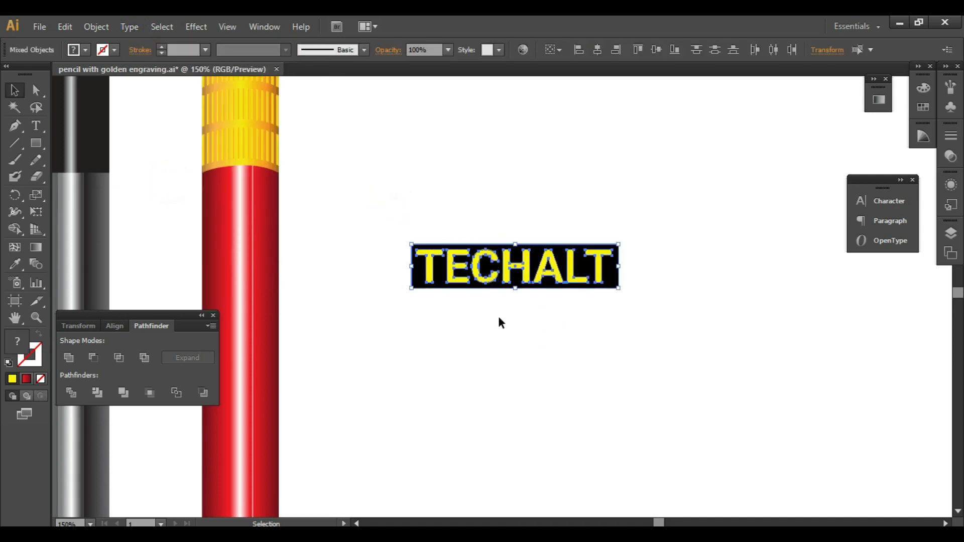
click(598, 49)
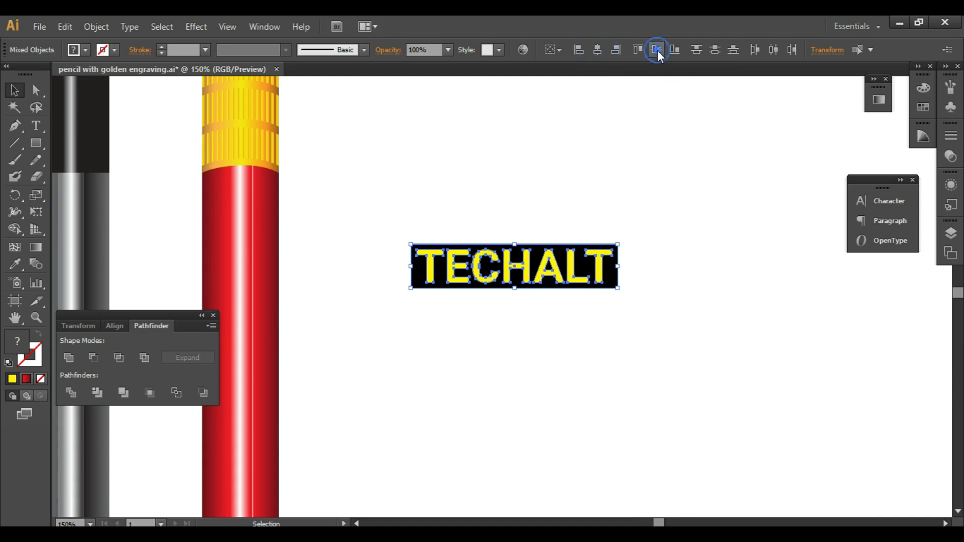
click(547, 177)
- Cut the TECHALT lettering out of the black rectangle with Minus Front, then deselect
drag(378, 215, 671, 364)
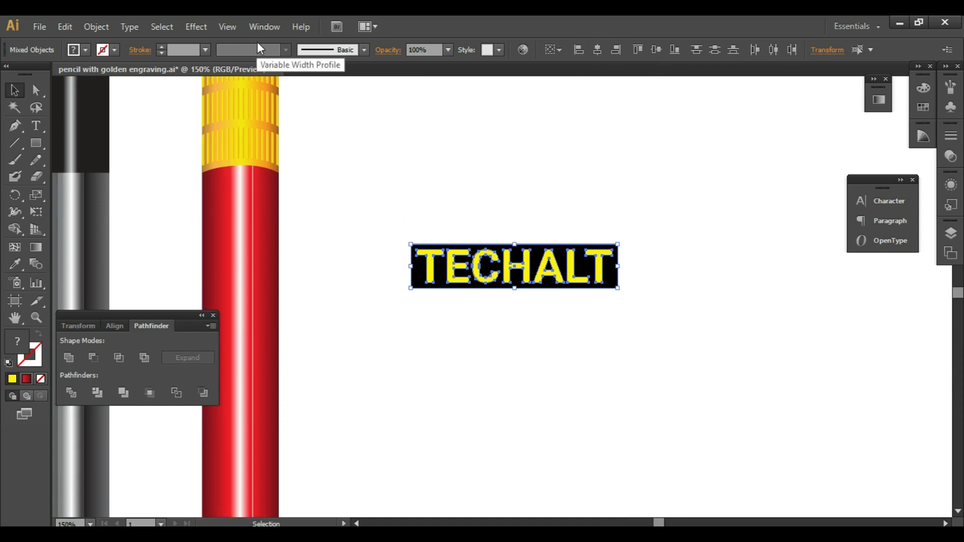
click(92, 359)
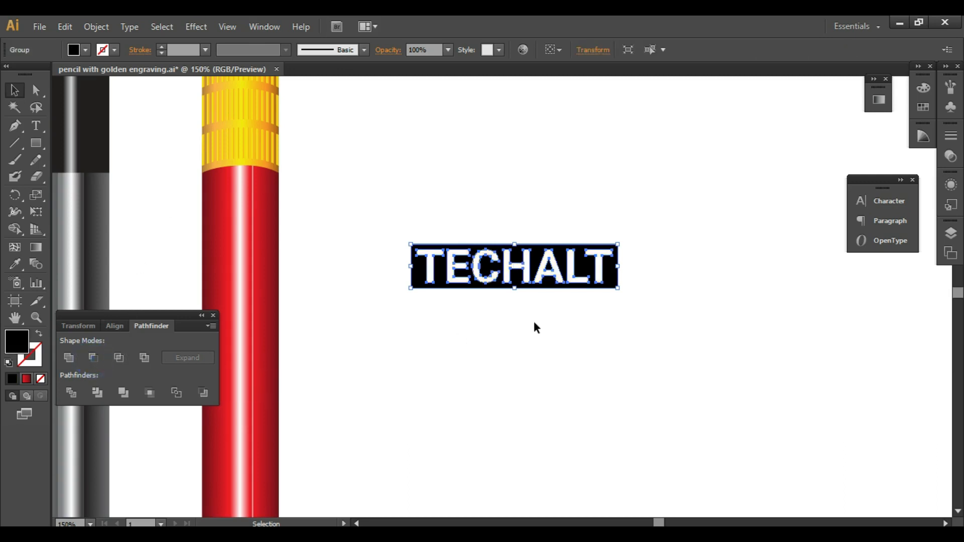
click(534, 321)
- Rotate the cut-out TECHALT label to read upward and place it on the red pencil's body
click(461, 266)
mouse_move(626, 288)
mouse_down()
mouse_move(596, 204)
mouse_move(542, 182)
mouse_move(409, 277)
mouse_move(245, 326)
mouse_up()
drag(276, 278, 472, 239)
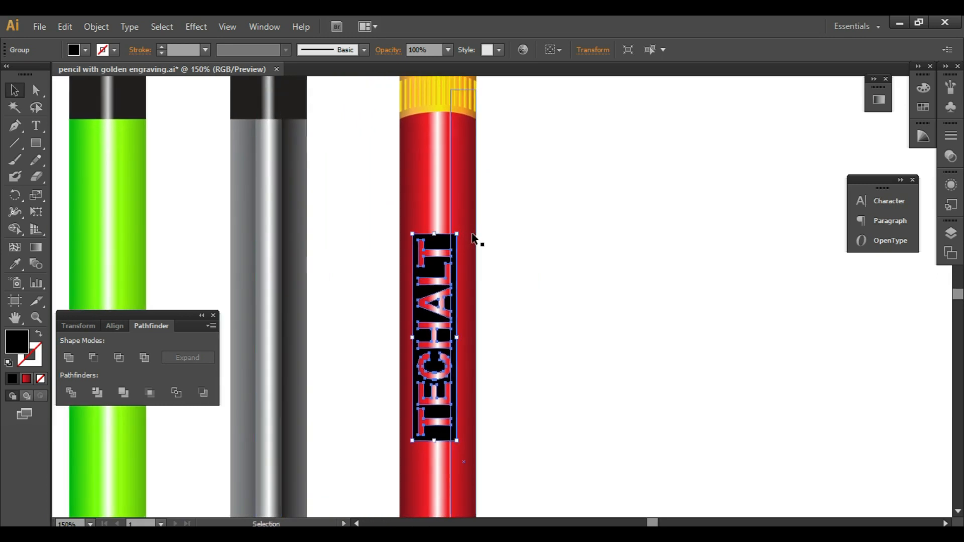
- Move the TECHALT label up the red pencil to just below the gold band, then deselect
key(ctrl+minus)
key(ctrl+minus)
key(ctrl+minus)
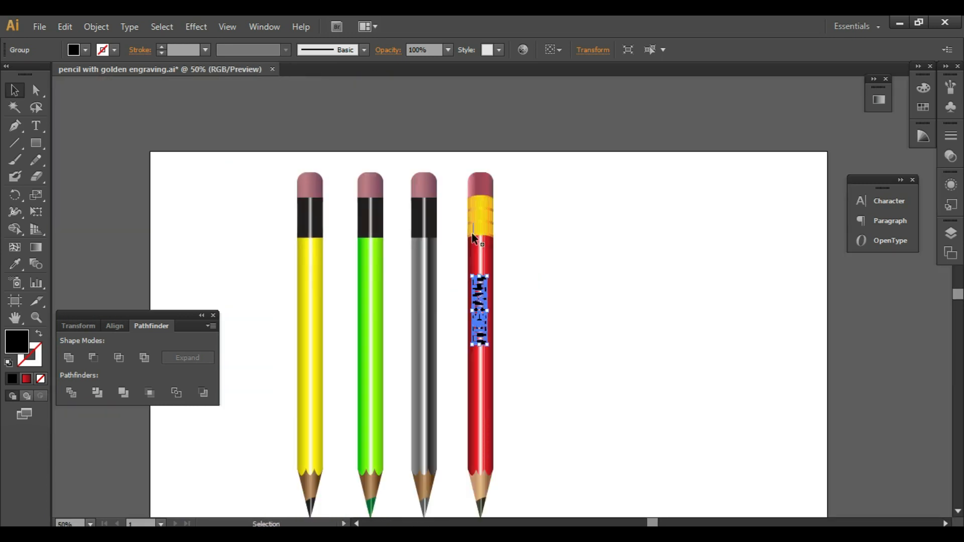
mouse_move(479, 306)
mouse_down()
mouse_move(479, 343)
mouse_move(489, 332)
mouse_move(486, 265)
mouse_up()
click(555, 318)
click(523, 267)
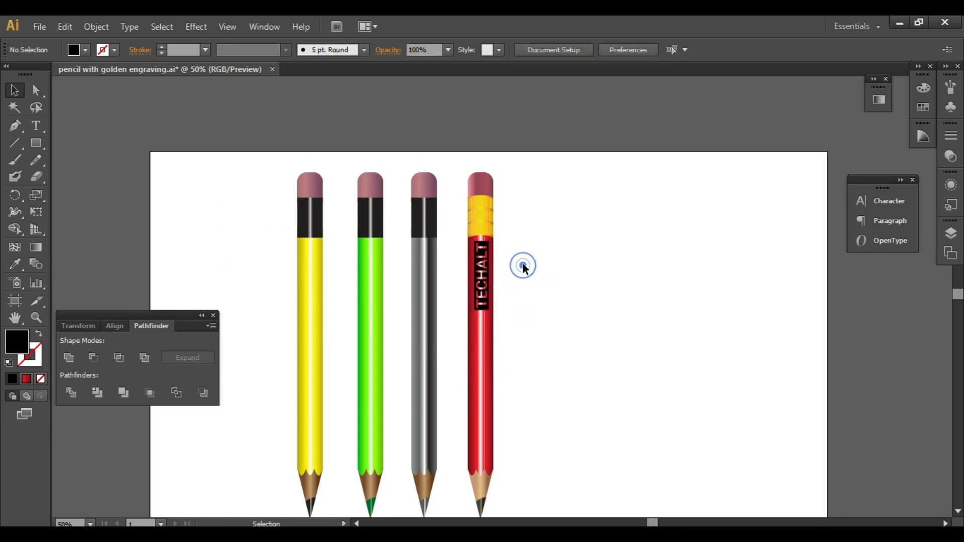
- Centre the TECHALT label across the width of the red pencil's body and deselect
key(ctrl+plus)
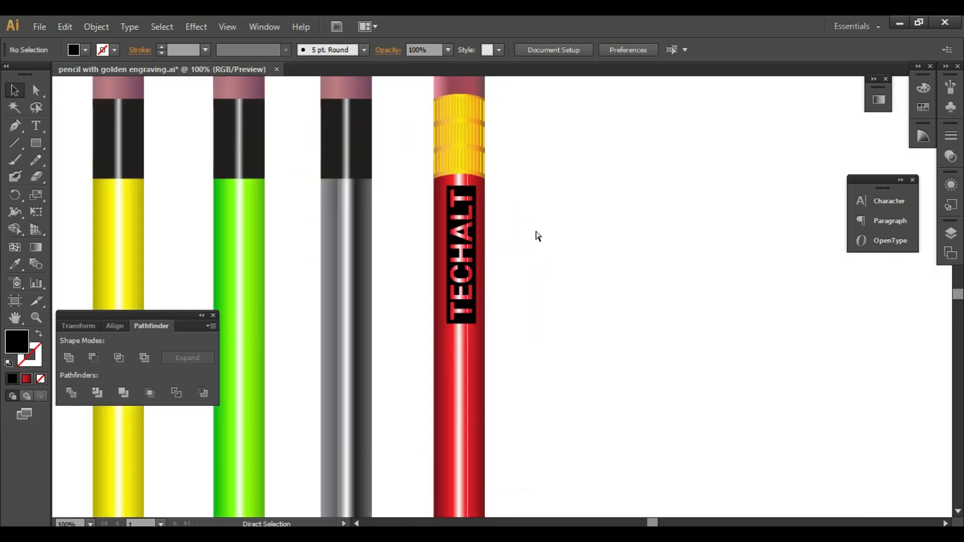
click(452, 225)
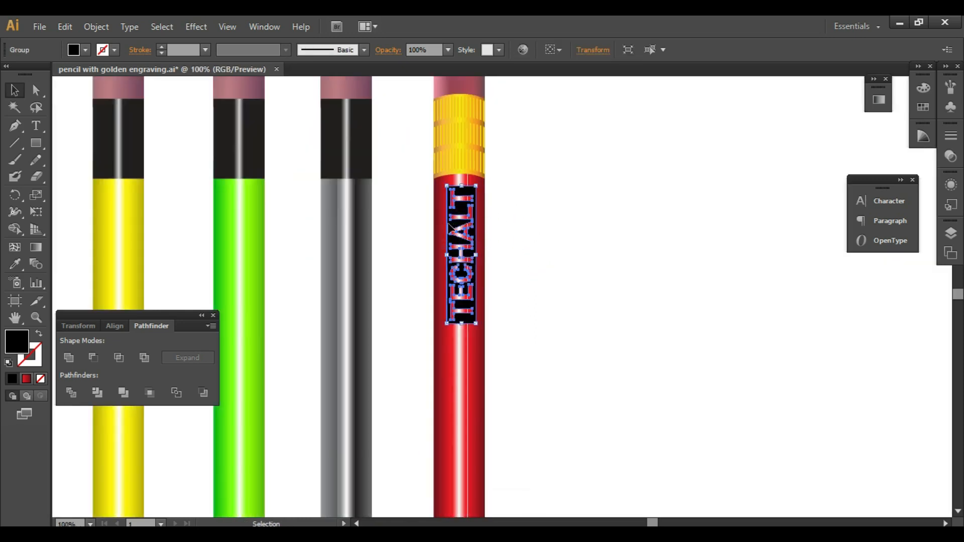
click(457, 180)
key(ctrl+z)
key(ctrl+z)
click(453, 176)
click(652, 280)
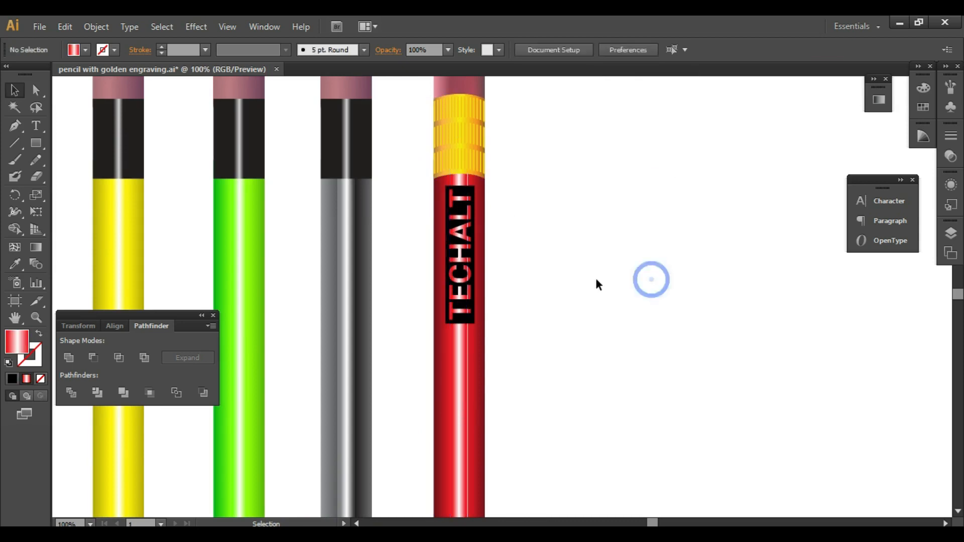
click(437, 290)
click(465, 287)
click(607, 288)
- Shift the TECHALT label slightly down the red pencil, leaving a gap below the gold band, then deselect
key(ctrl+minus)
key(ctrl+minus)
drag(486, 307, 486, 320)
click(456, 157)
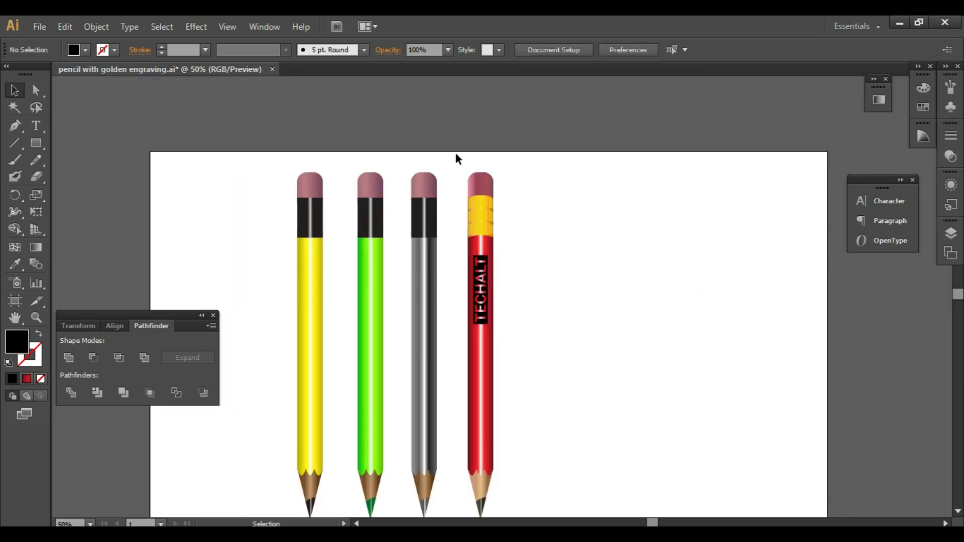
click(481, 291)
scroll(488, 296, down, 3)
drag(522, 90, 456, 327)
click(211, 171)
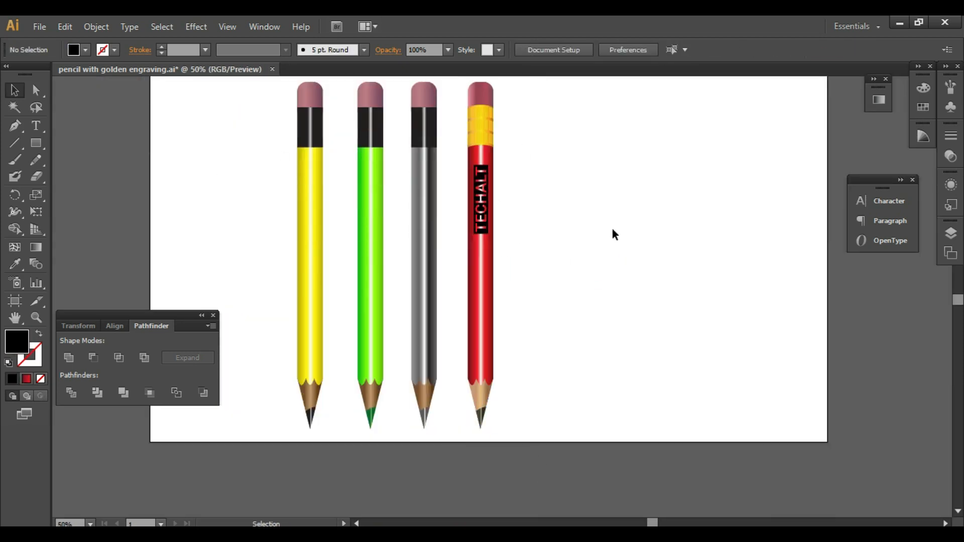